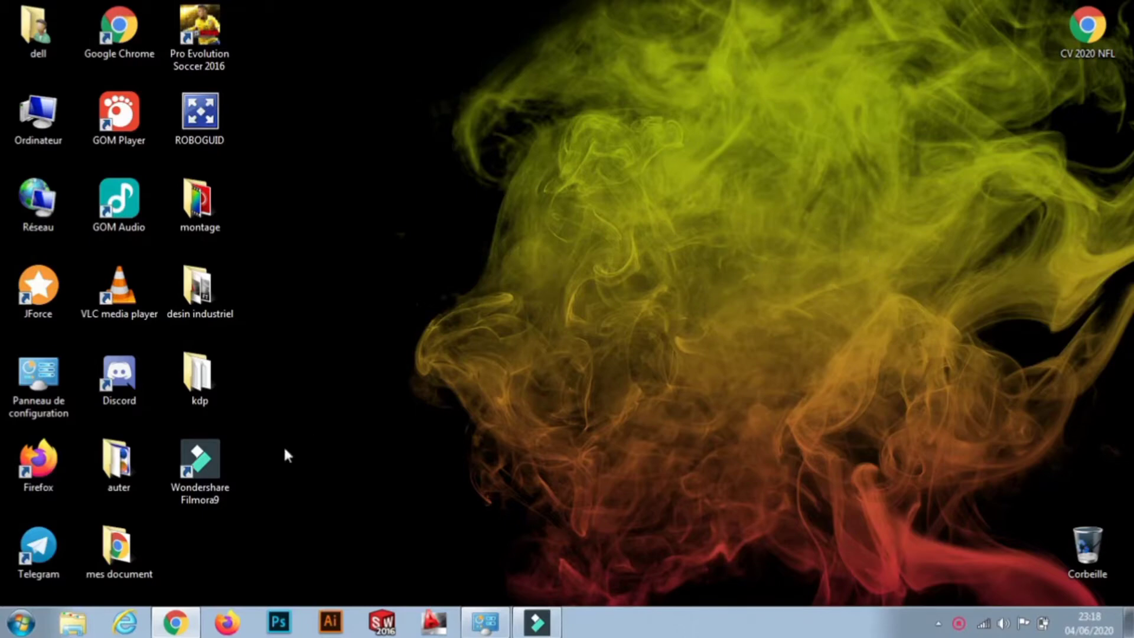
Bring Chrome to the front and search Google for 'anapec'.
left_click(175, 623)
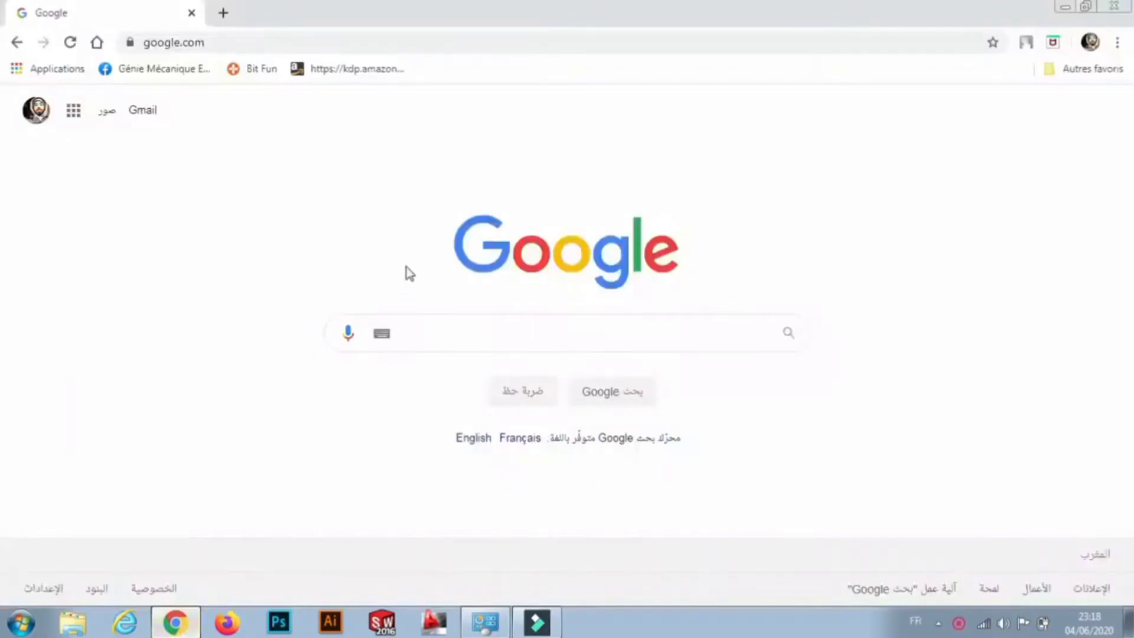
left_click(426, 328)
type("an")
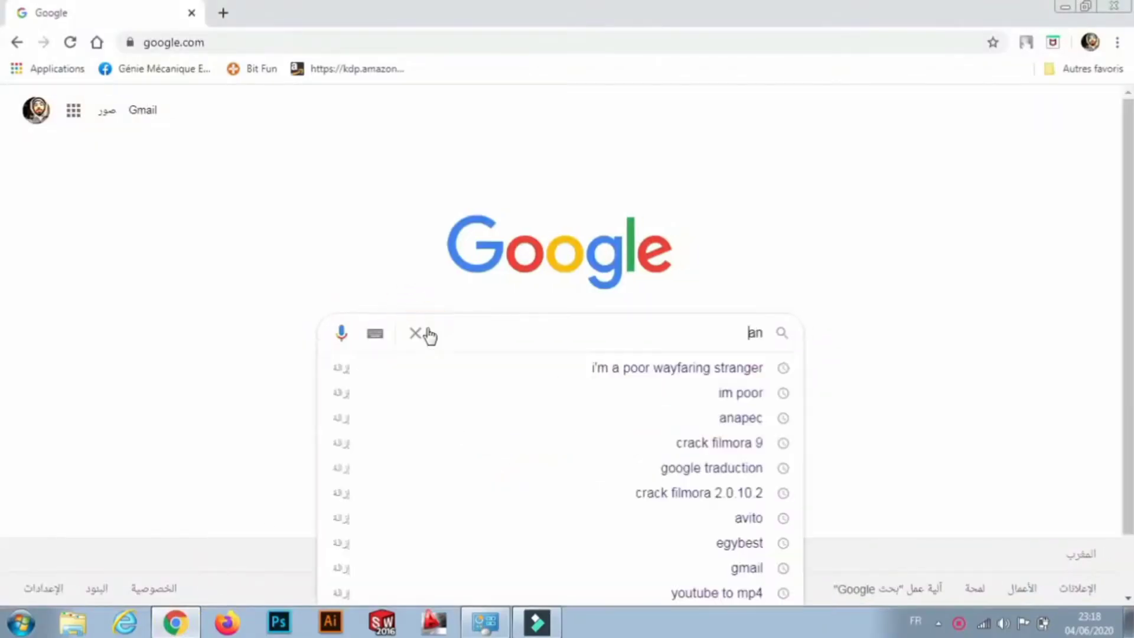
type("apec")
key("Return")
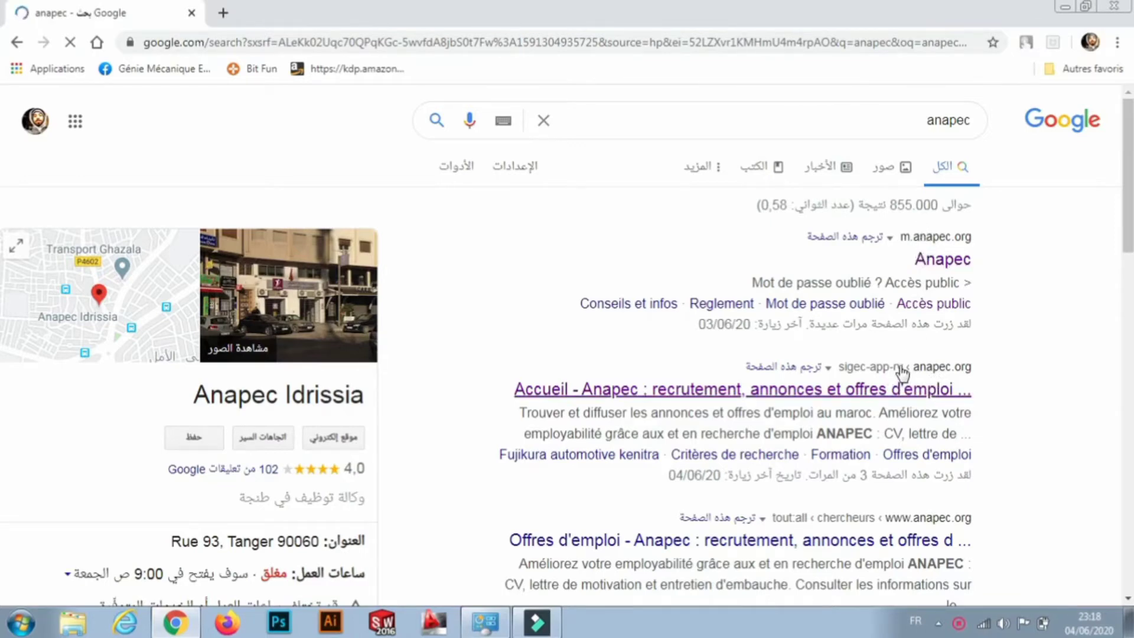
Open the Accueil - Anapec site, dismiss its popup and go to 'Créer votre espace candidat'.
left_click(856, 392)
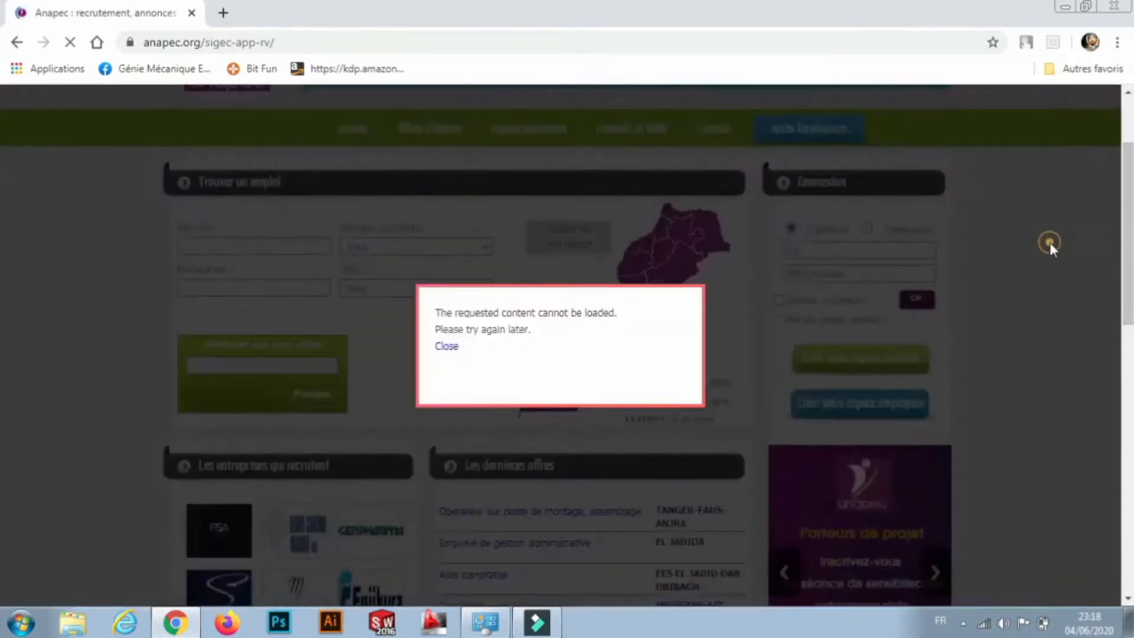
left_click(1049, 242)
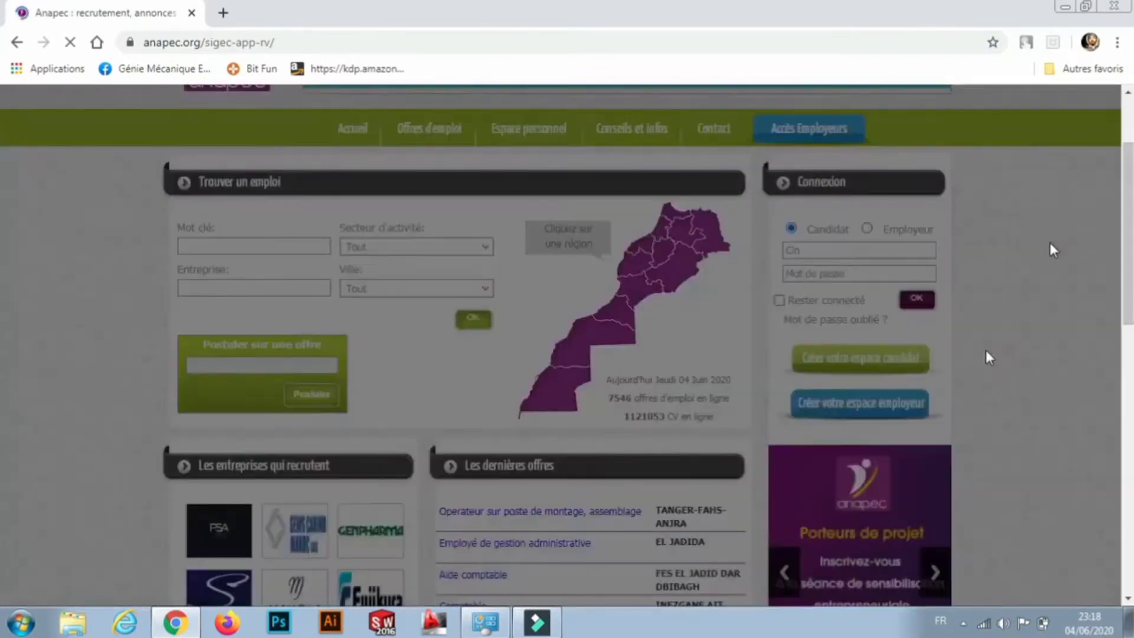
left_click(882, 371)
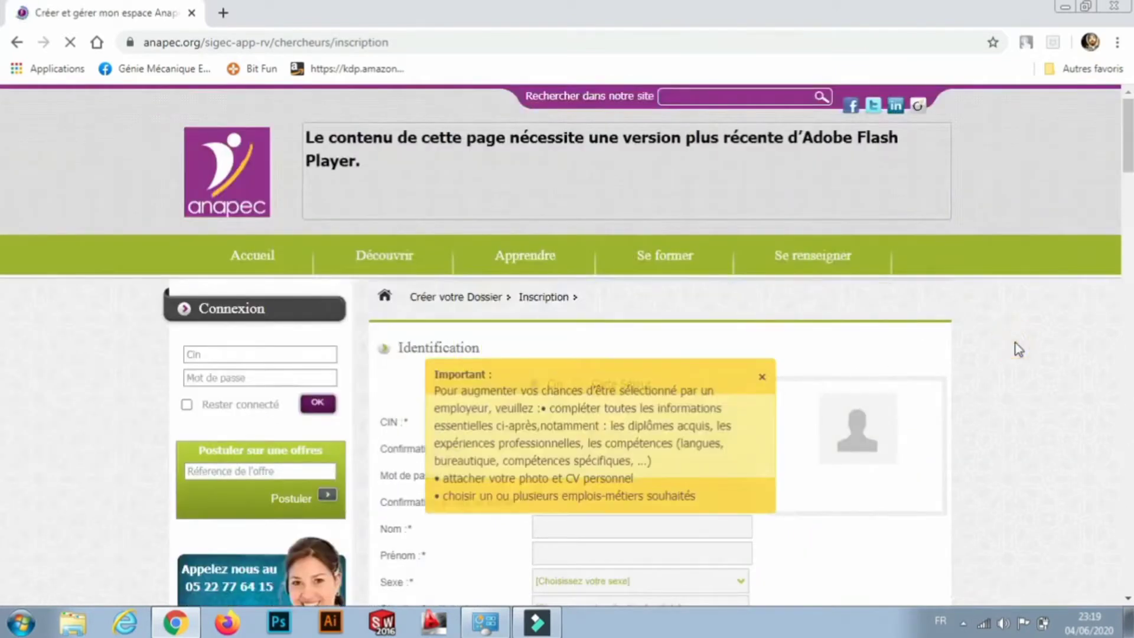
Close the Important notice and enter the same CIN number in CIN and Confirmation CIN.
left_click(761, 377)
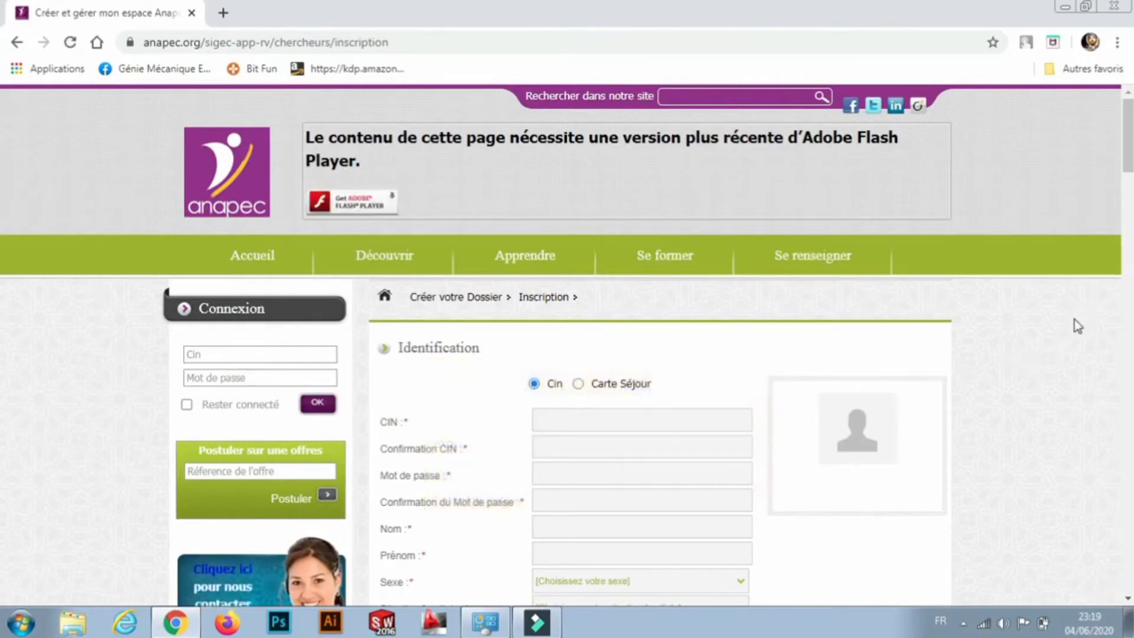
left_click_drag(1127, 169, 1127, 180)
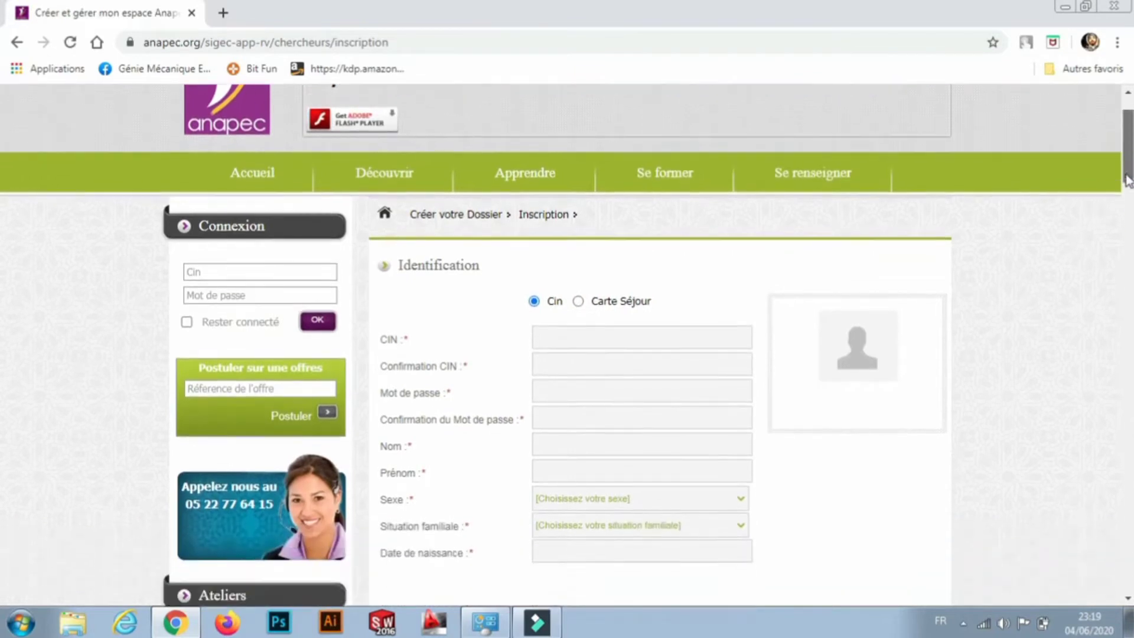
scroll(671, 288, "down", 1)
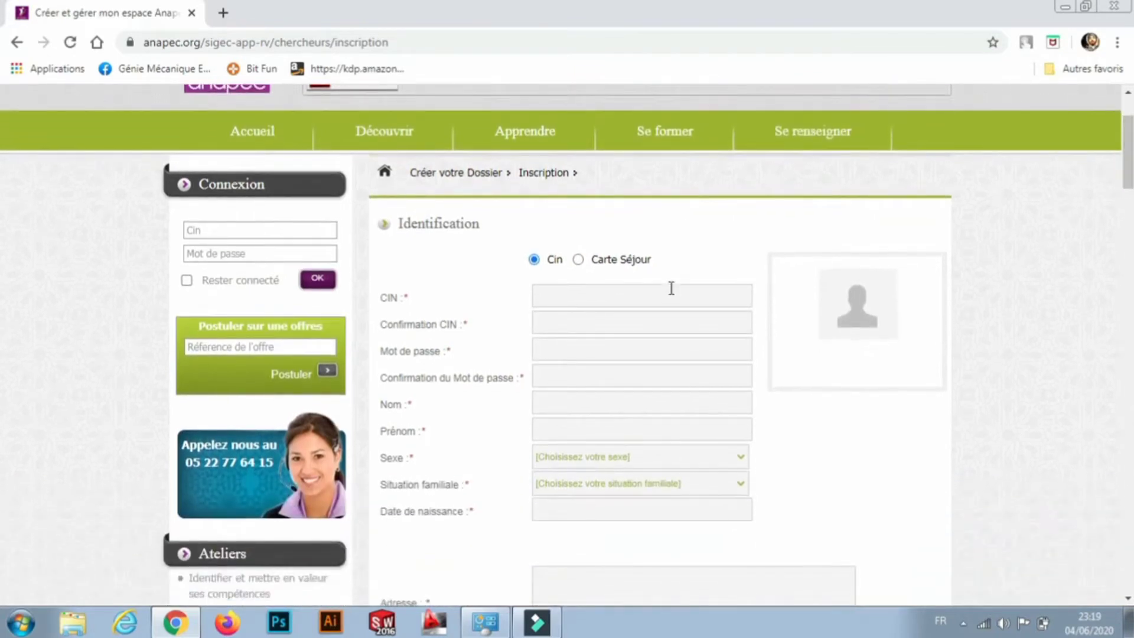
left_click(593, 298)
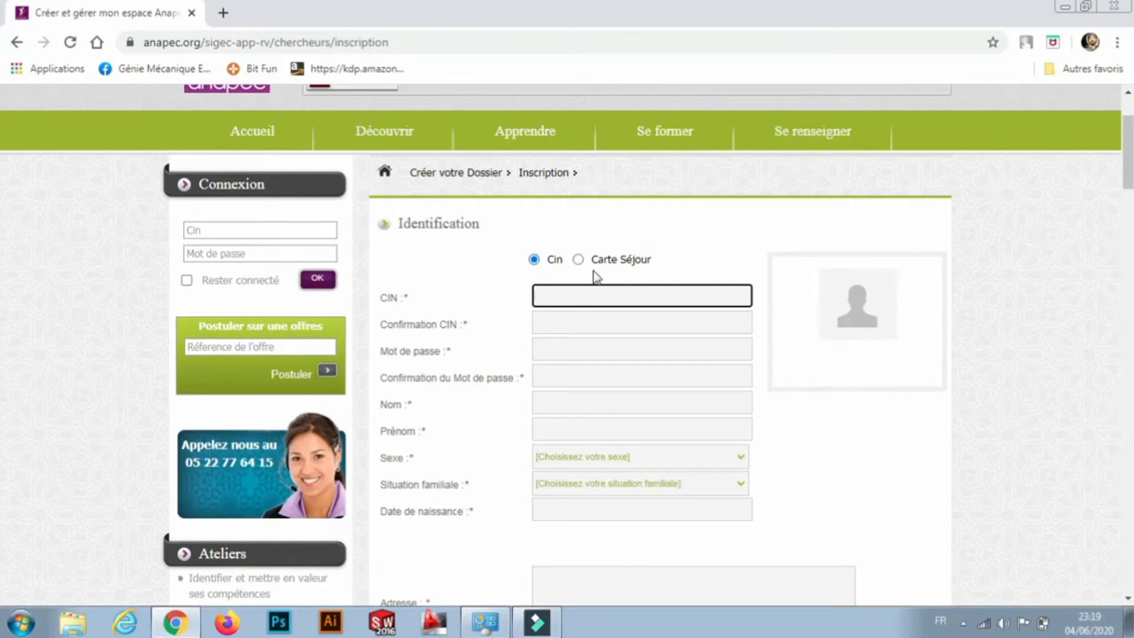
left_click(566, 293)
type("G000000")
left_click(554, 320)
type("G00")
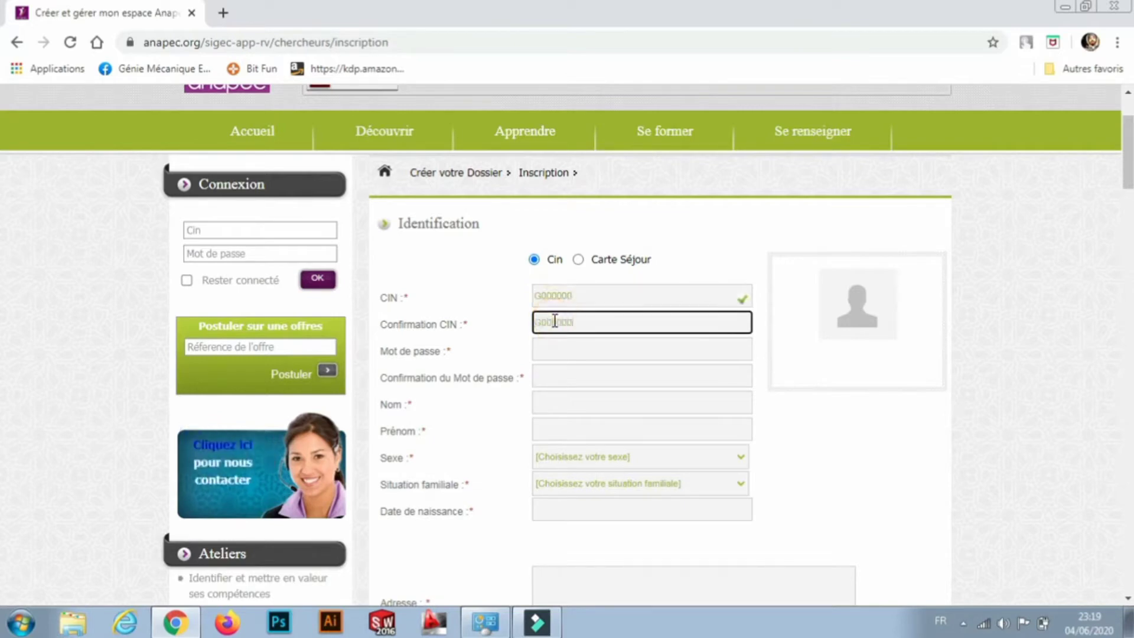
type("0000")
left_click(560, 353)
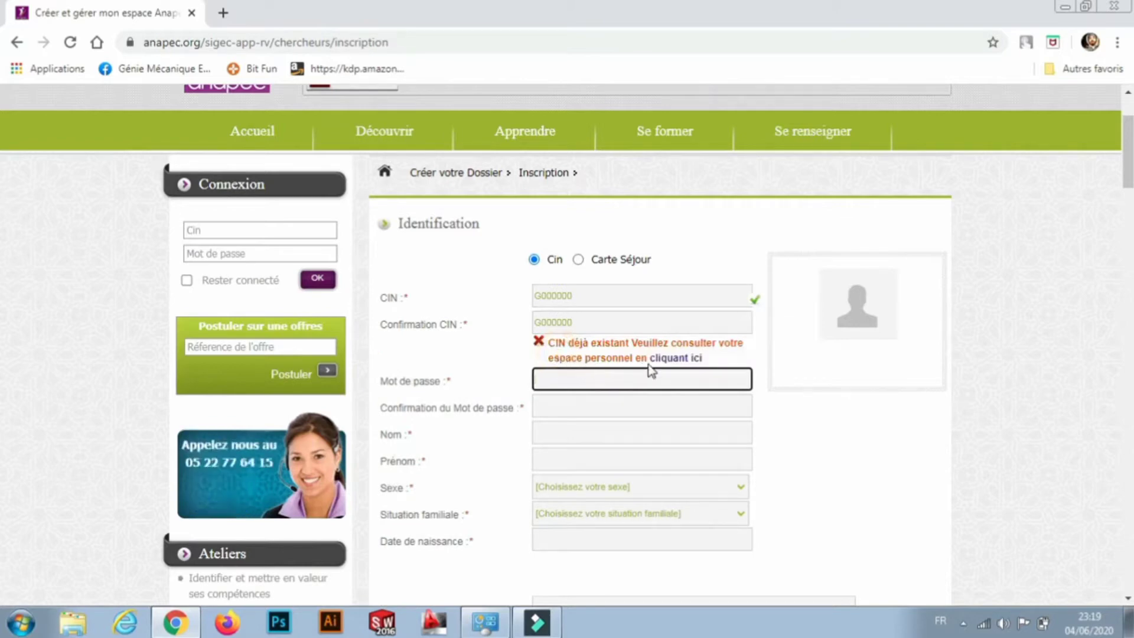
Replace the rejected CIN number with a different value.
double_click(594, 320)
left_click(594, 319)
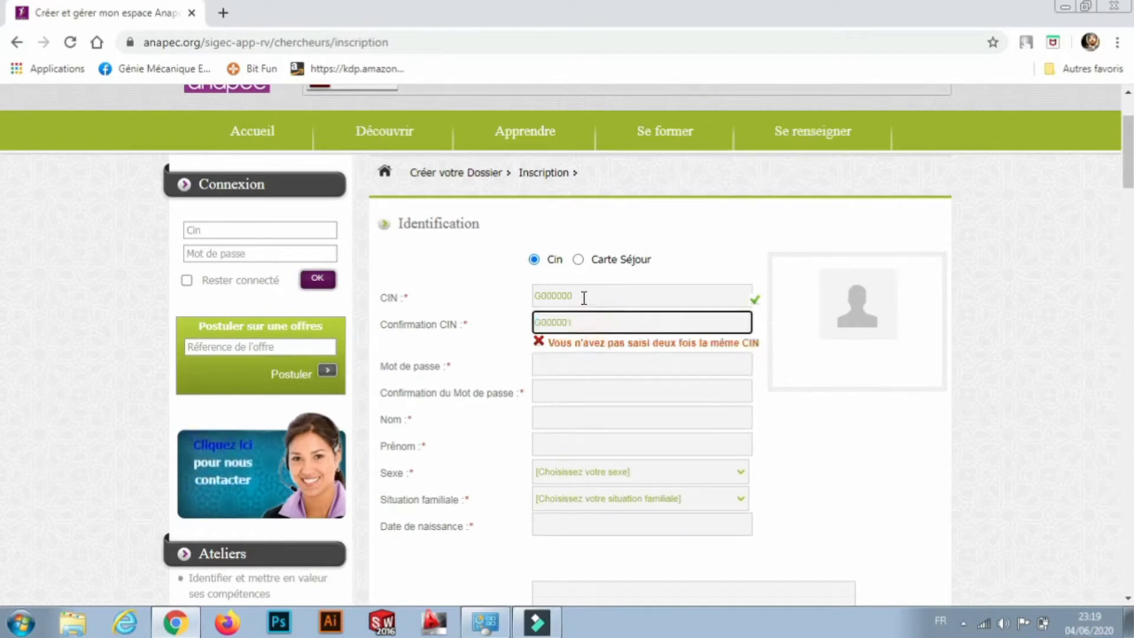
double_click(582, 296)
key("BackSpace")
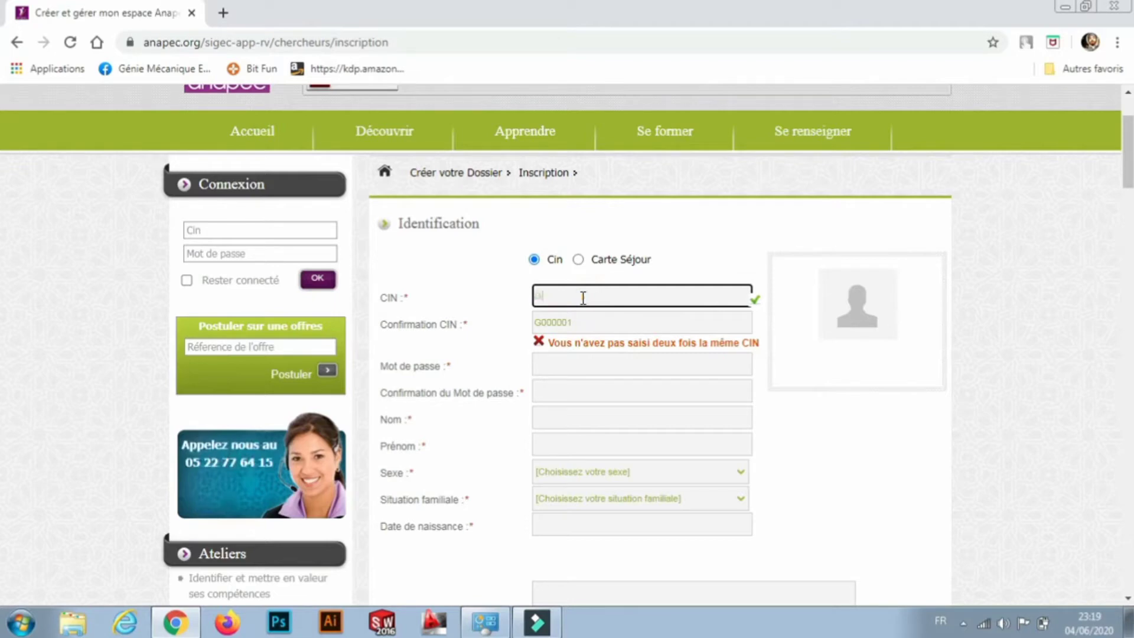
type("G00000")
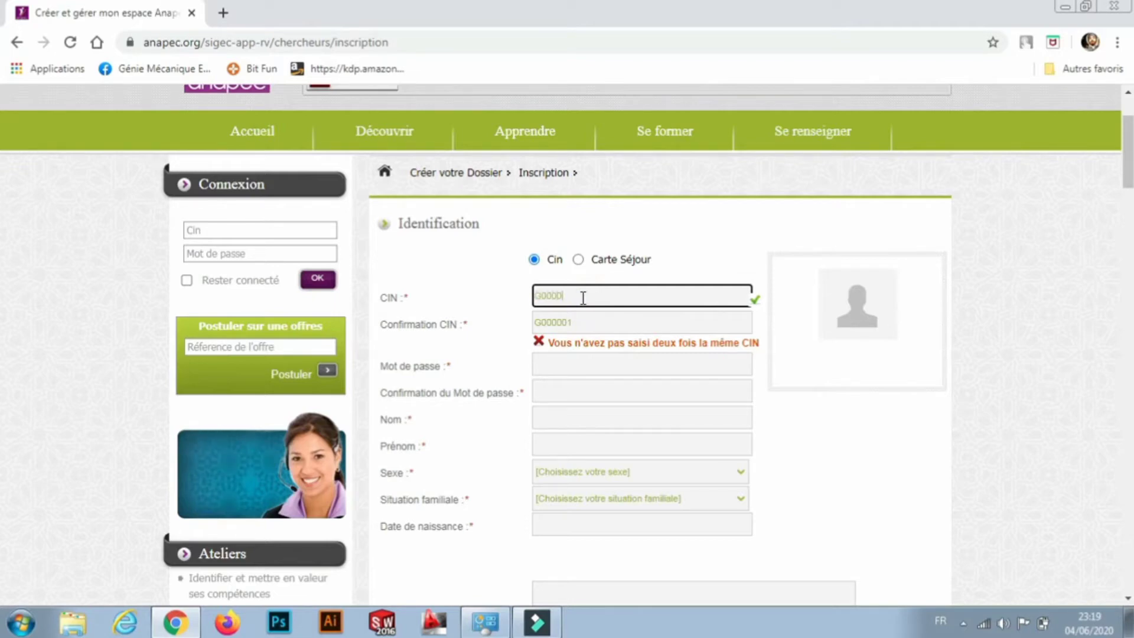
type("1")
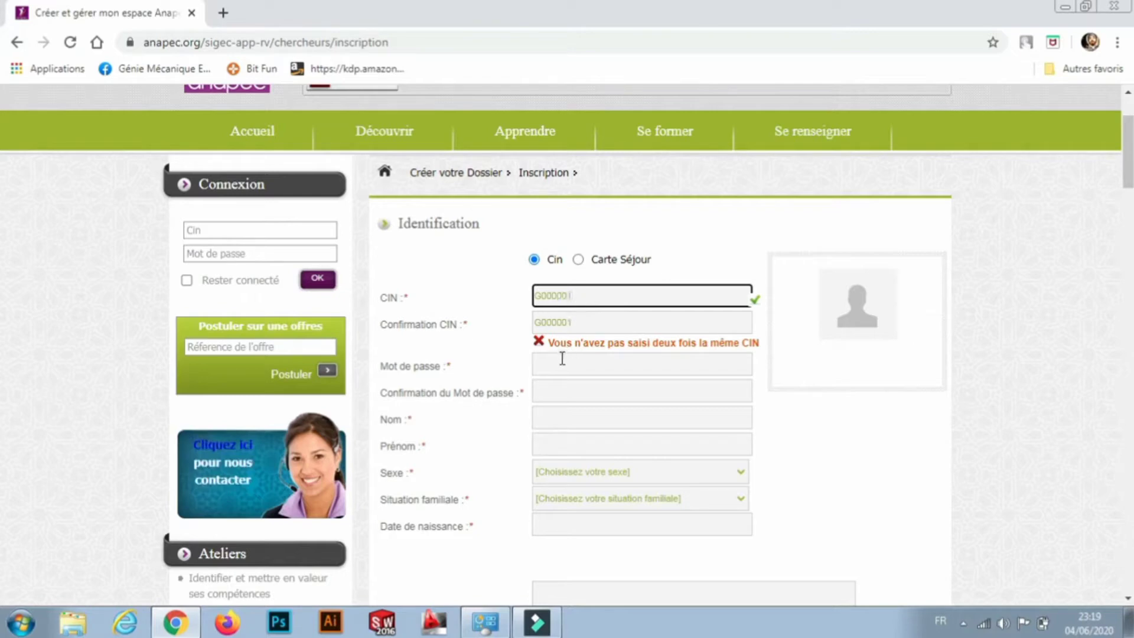
left_click(552, 361)
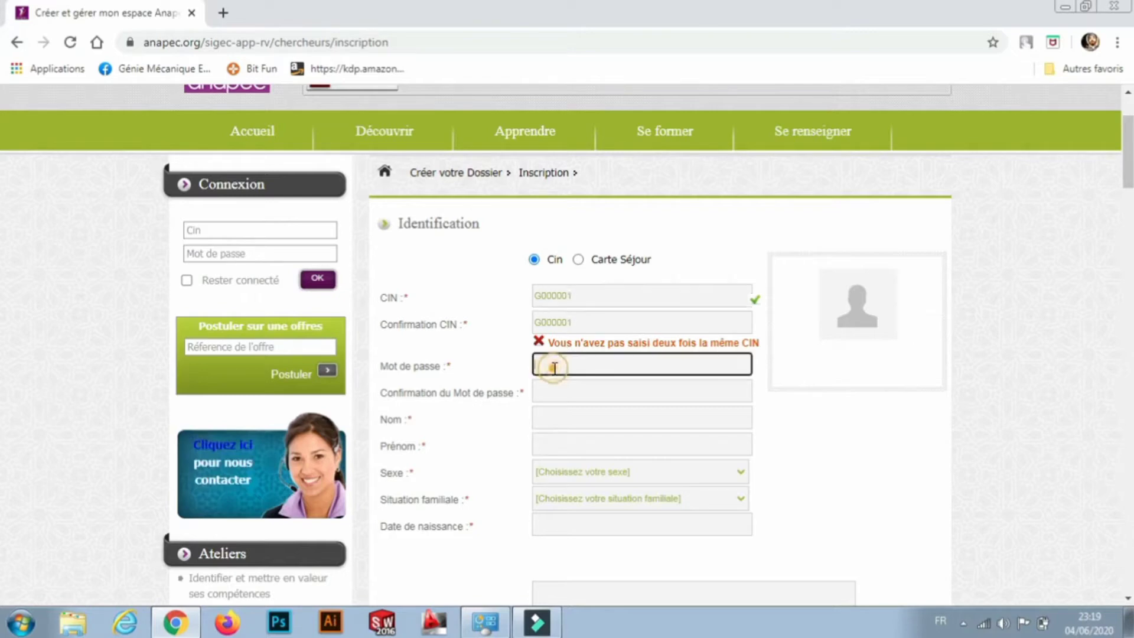
Re-enter a new CIN number and a matching Confirmation CIN so both are accepted.
double_click(585, 322)
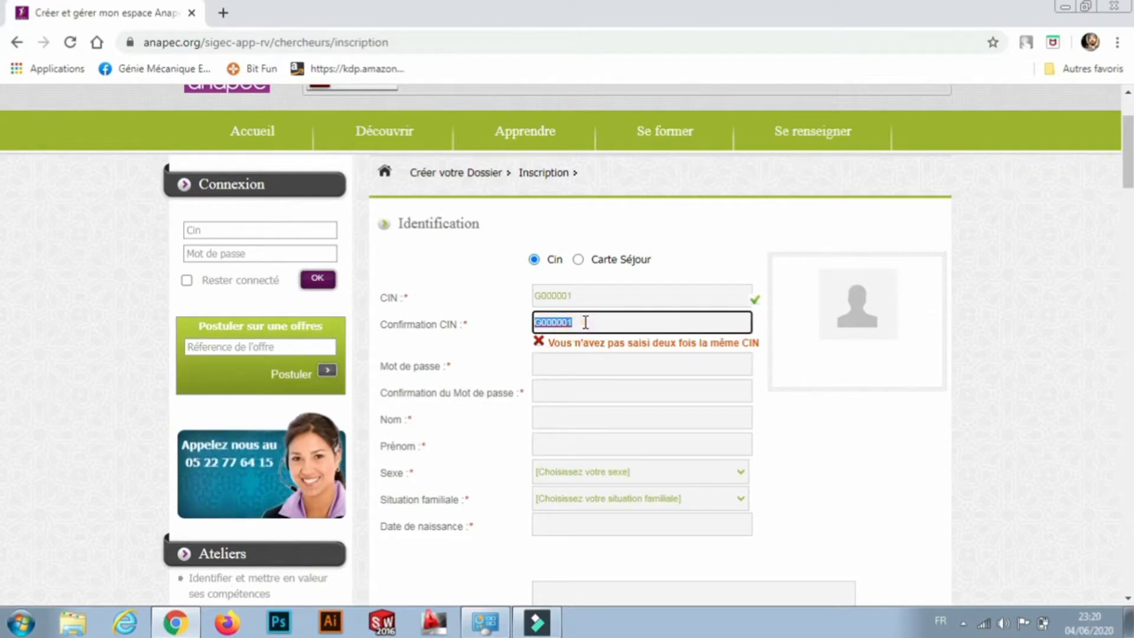
double_click(578, 301)
key("BackSpace")
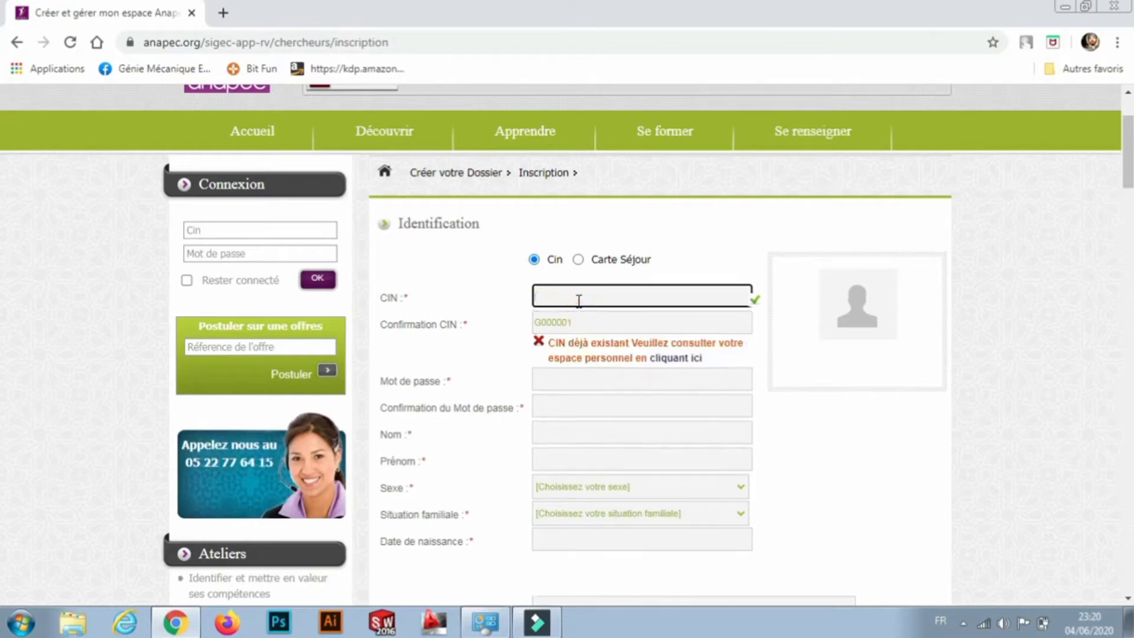
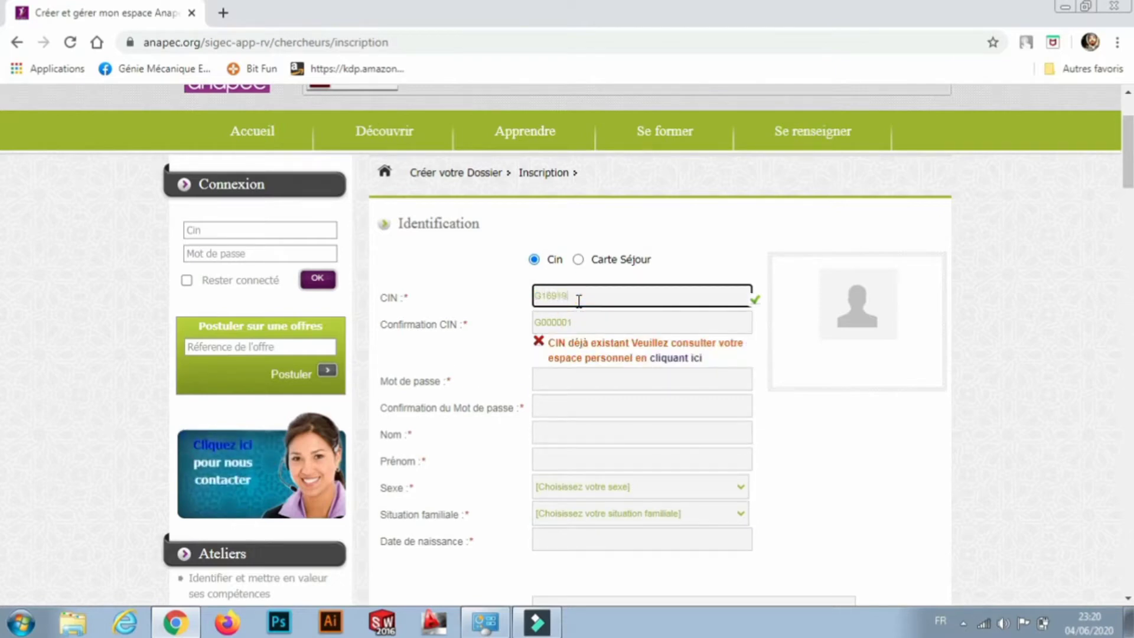
double_click(579, 321)
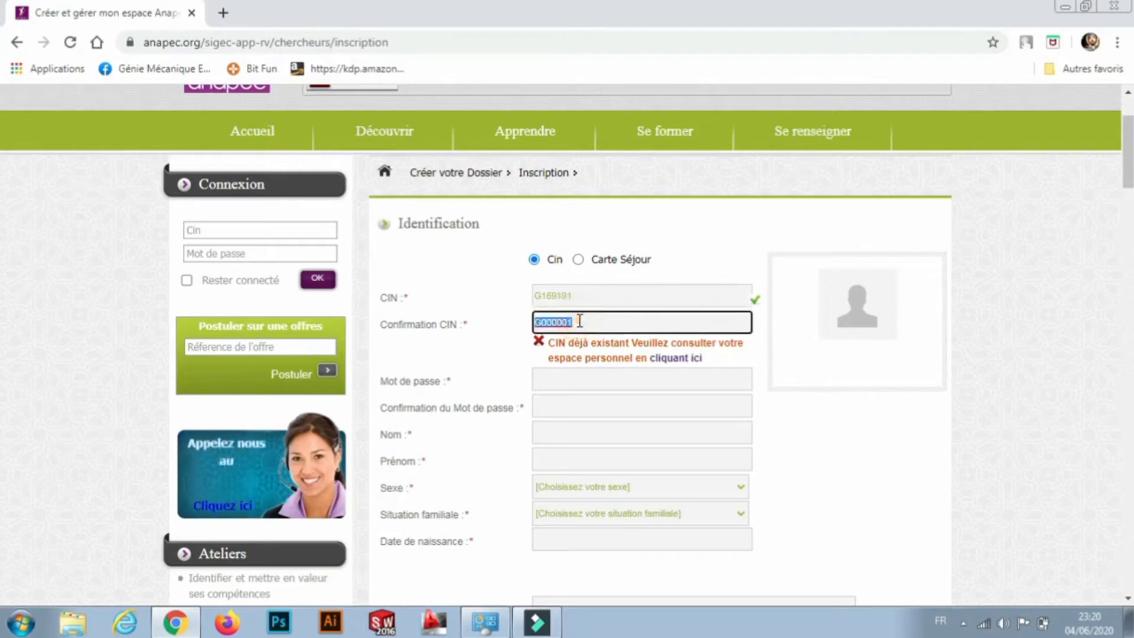
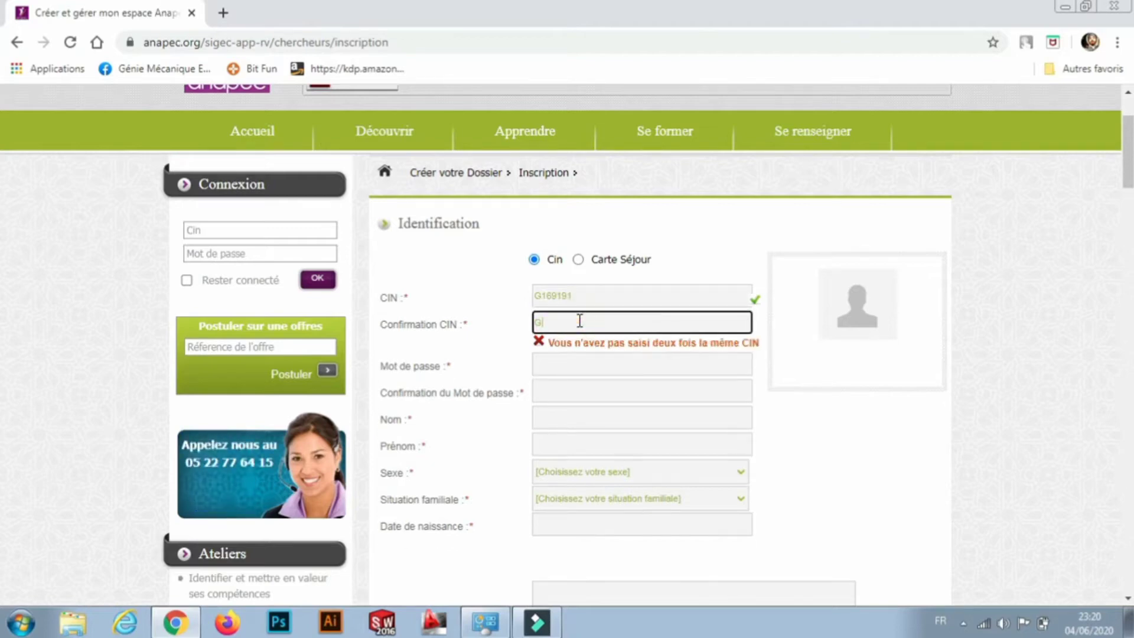
left_click(584, 352)
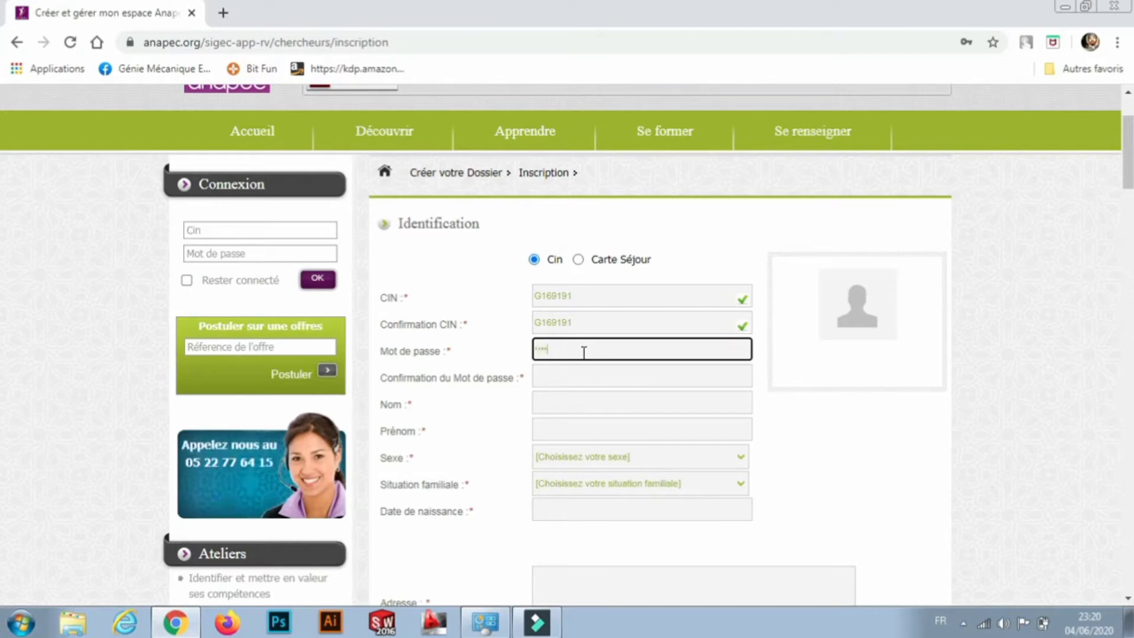
Confirm the password, enter the surname in Nom, and fill Prénom from the saved autofill suggestion.
left_click(560, 379)
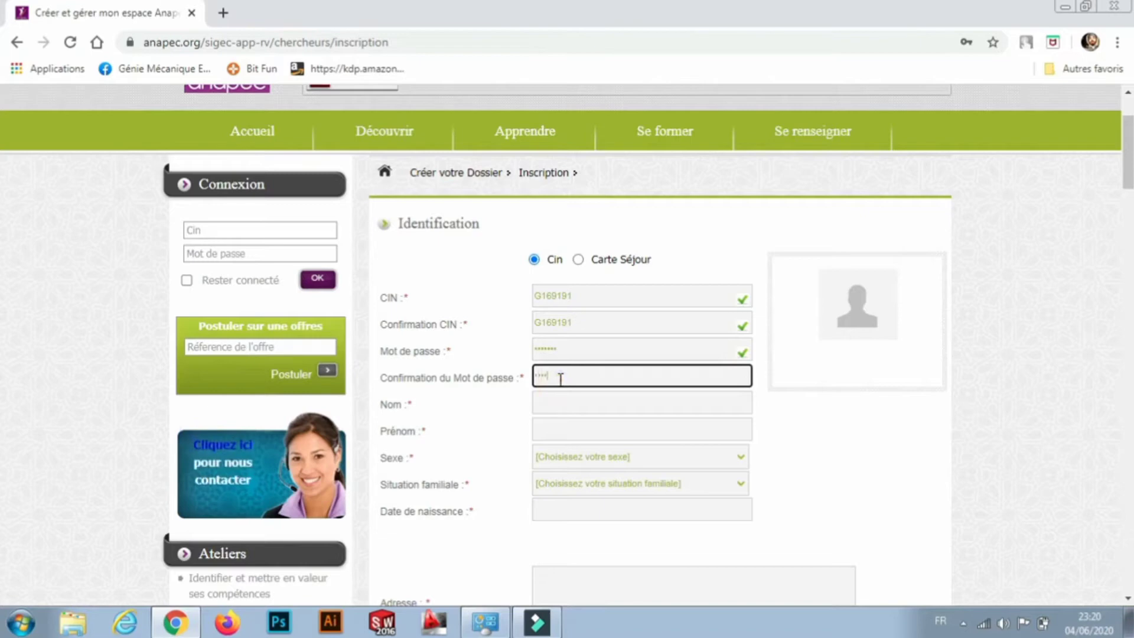
type("•••••••")
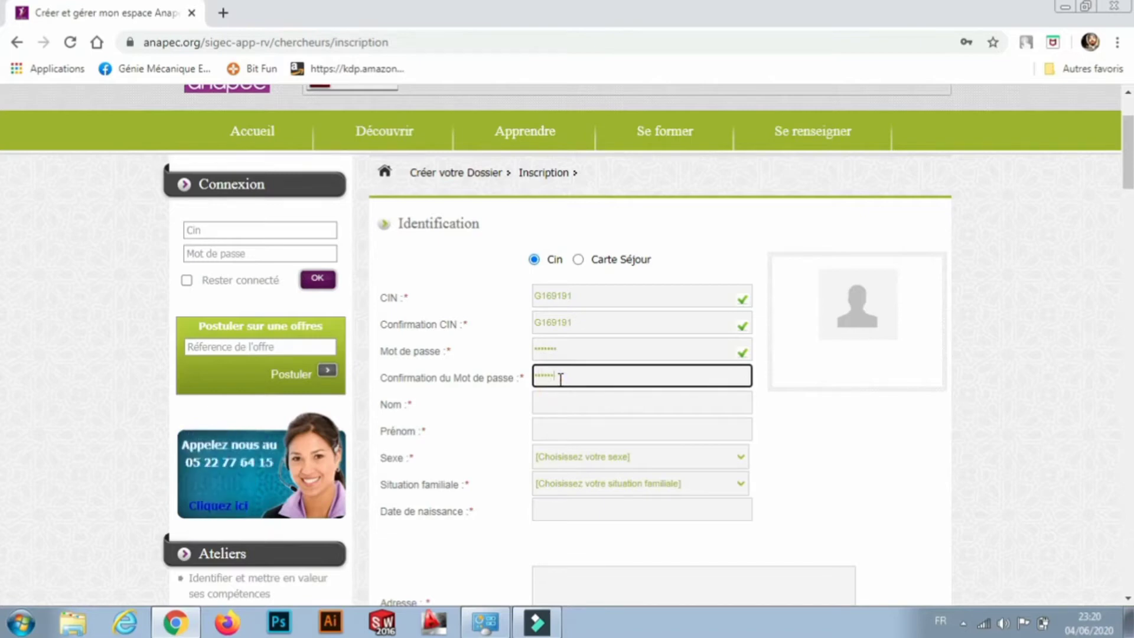
left_click(568, 401)
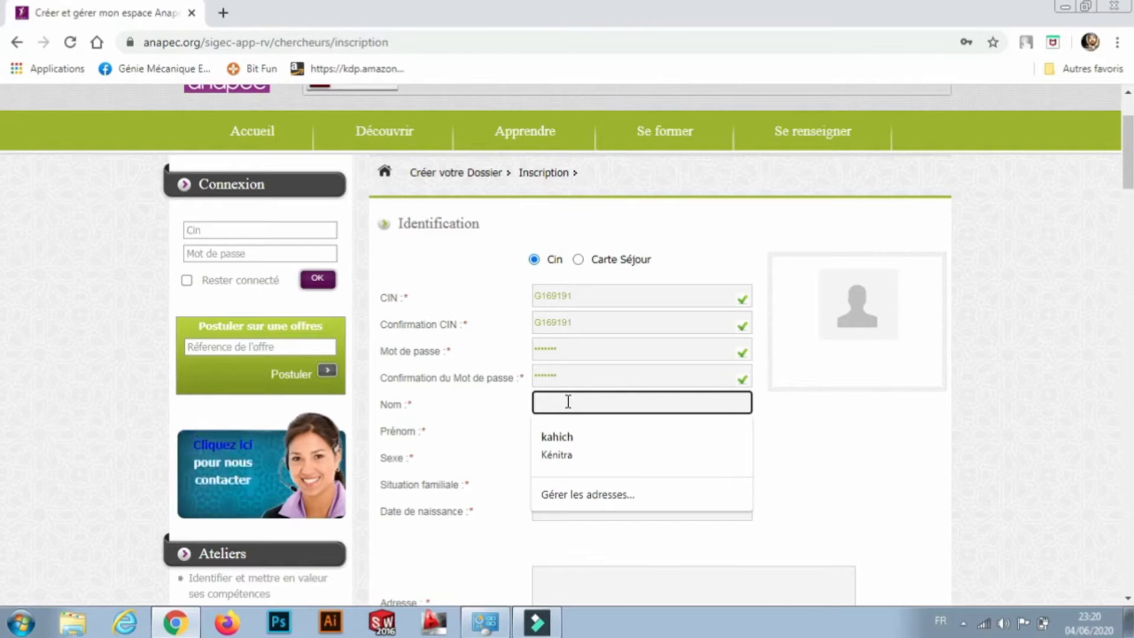
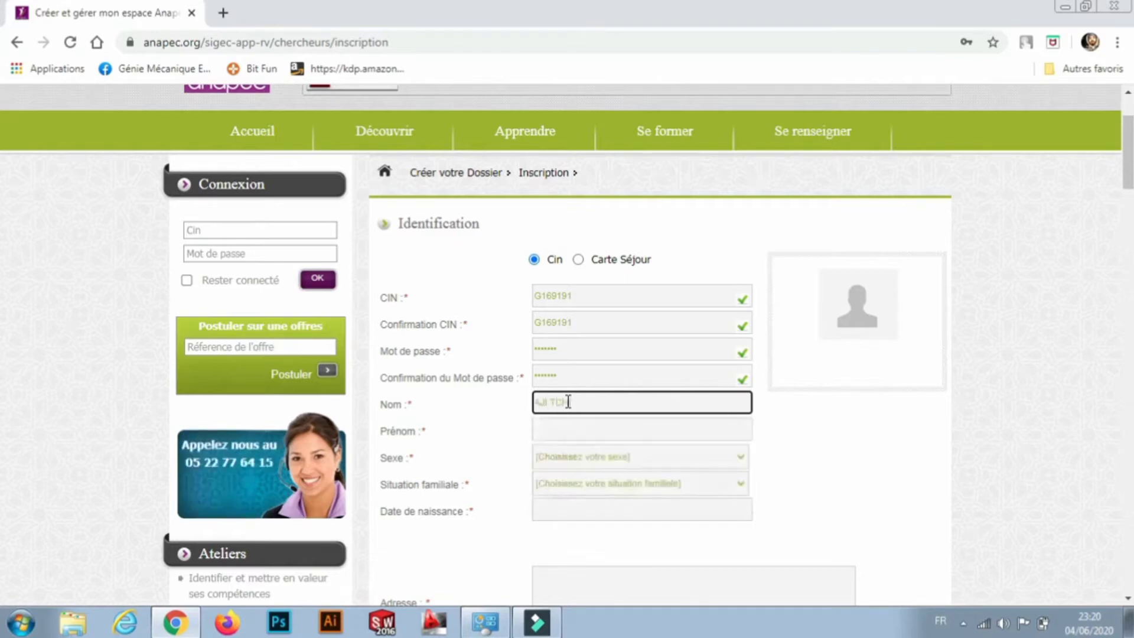
left_click(556, 431)
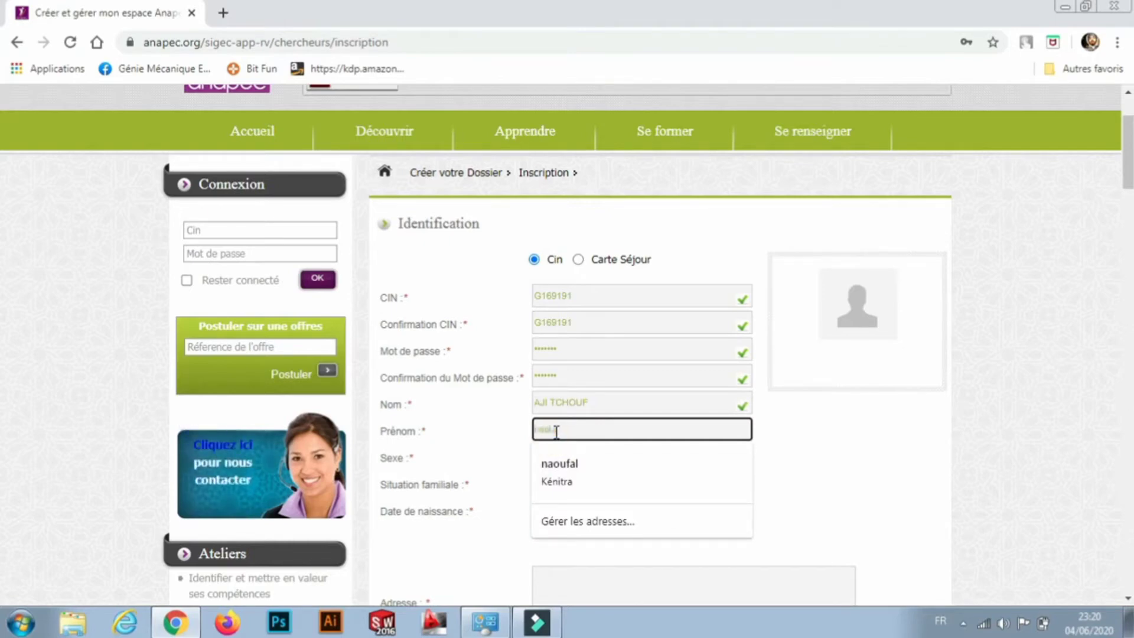
left_click(891, 447)
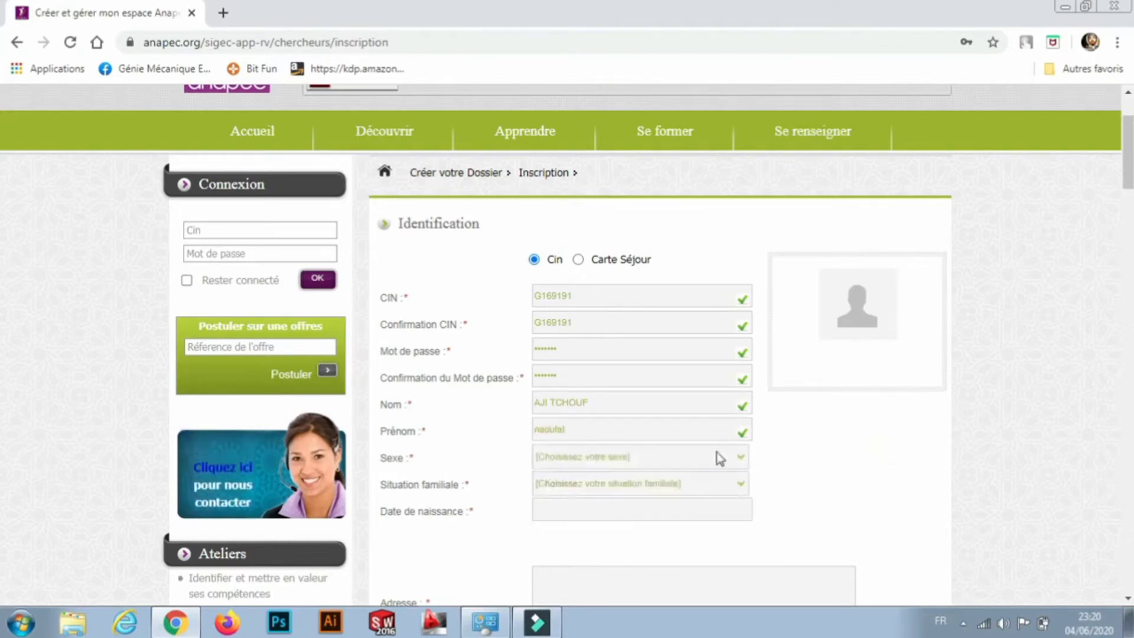
Set sex to Masculin and marital status to Célibataire.
left_click(645, 464)
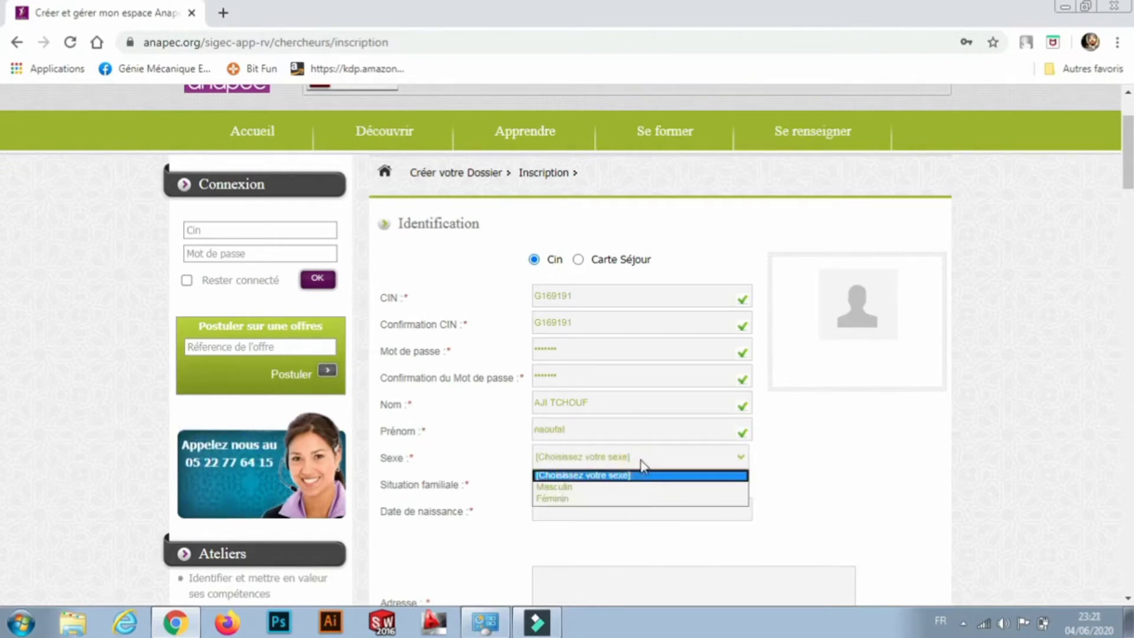
left_click(587, 490)
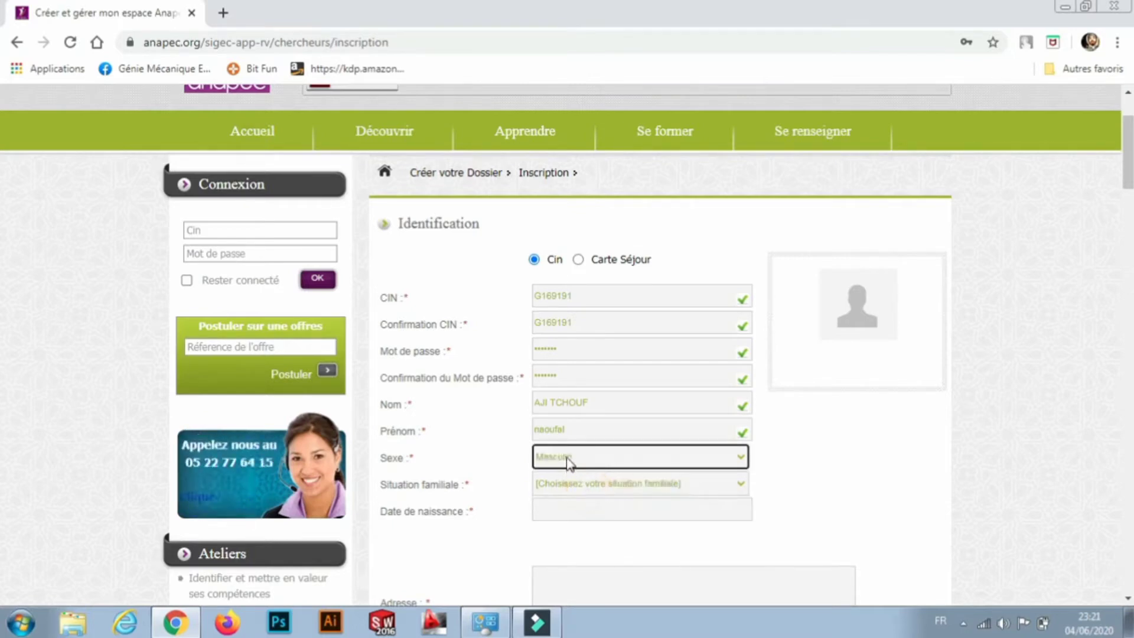
left_click(734, 480)
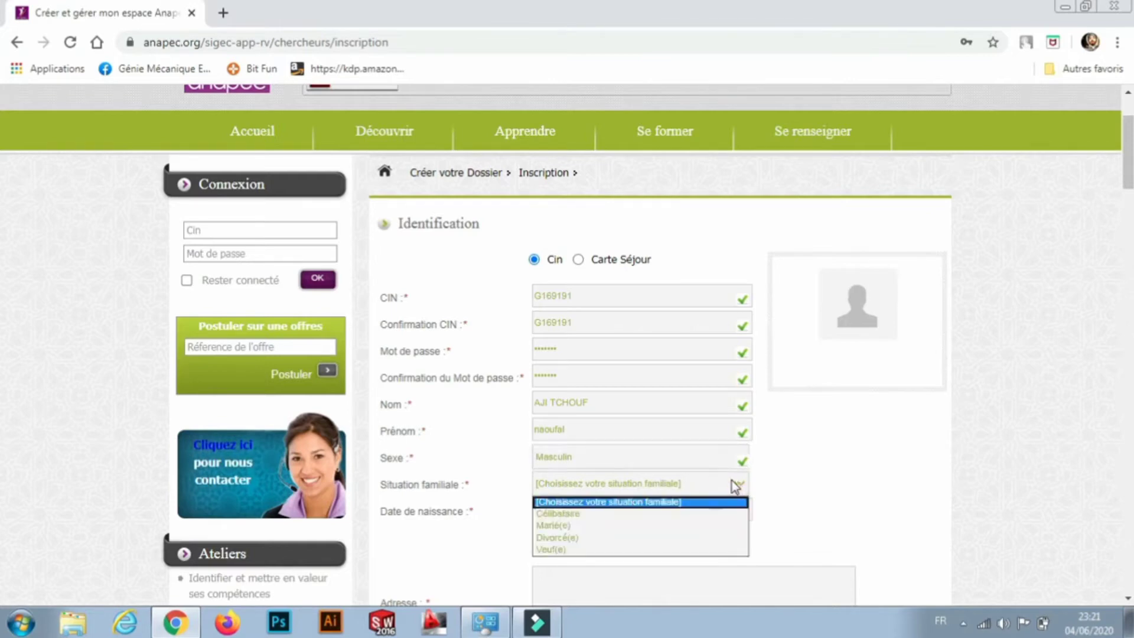
left_click(638, 513)
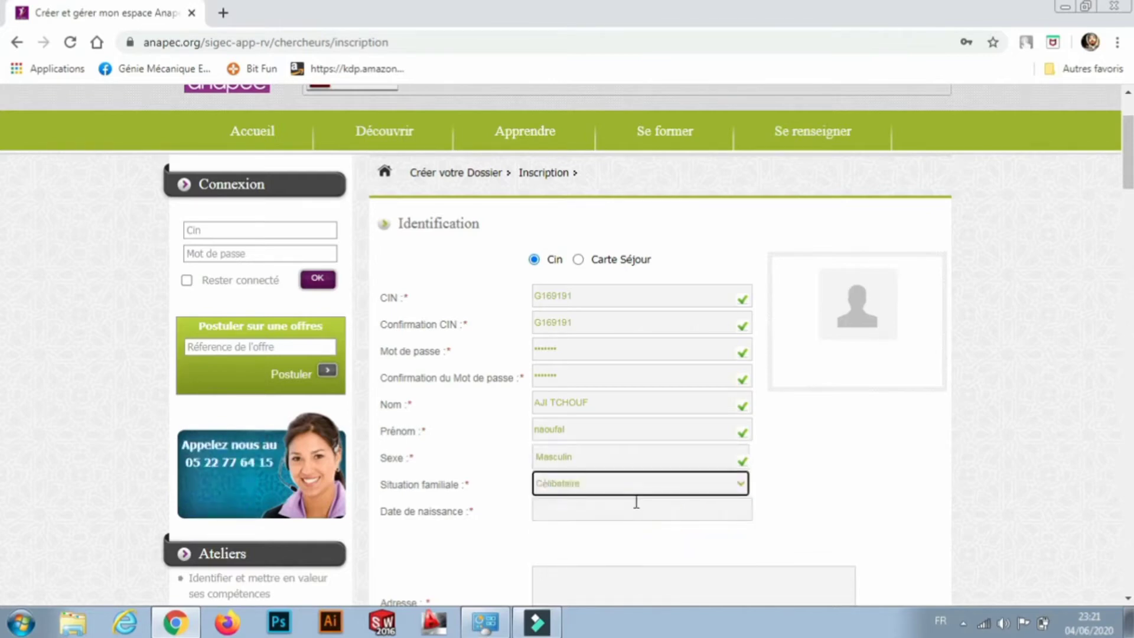
left_click(607, 509)
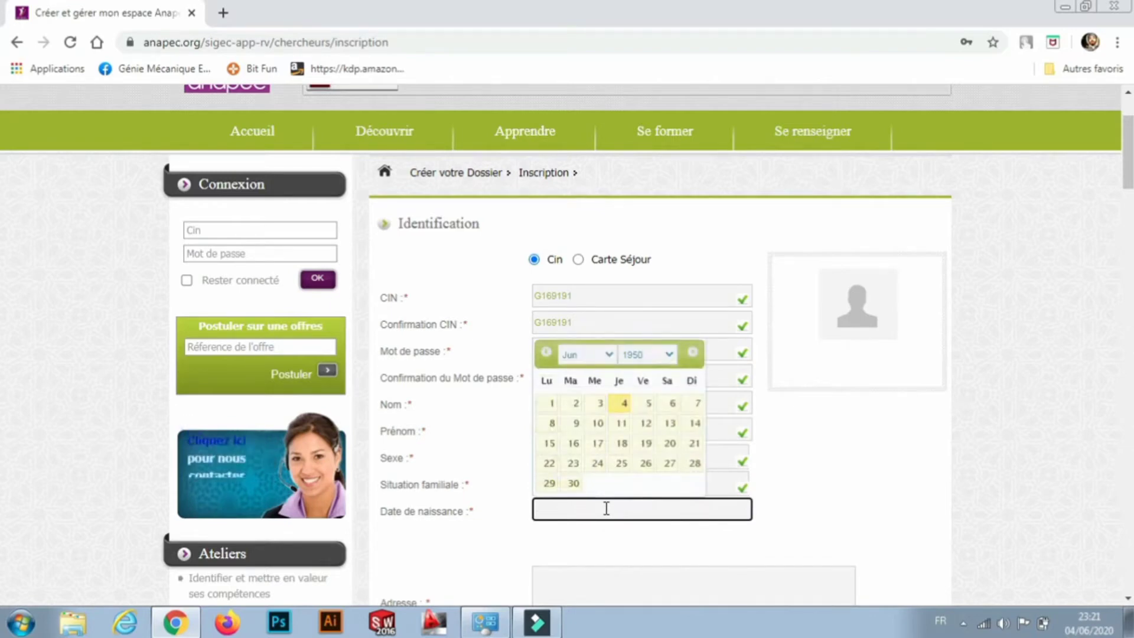
left_click(667, 357)
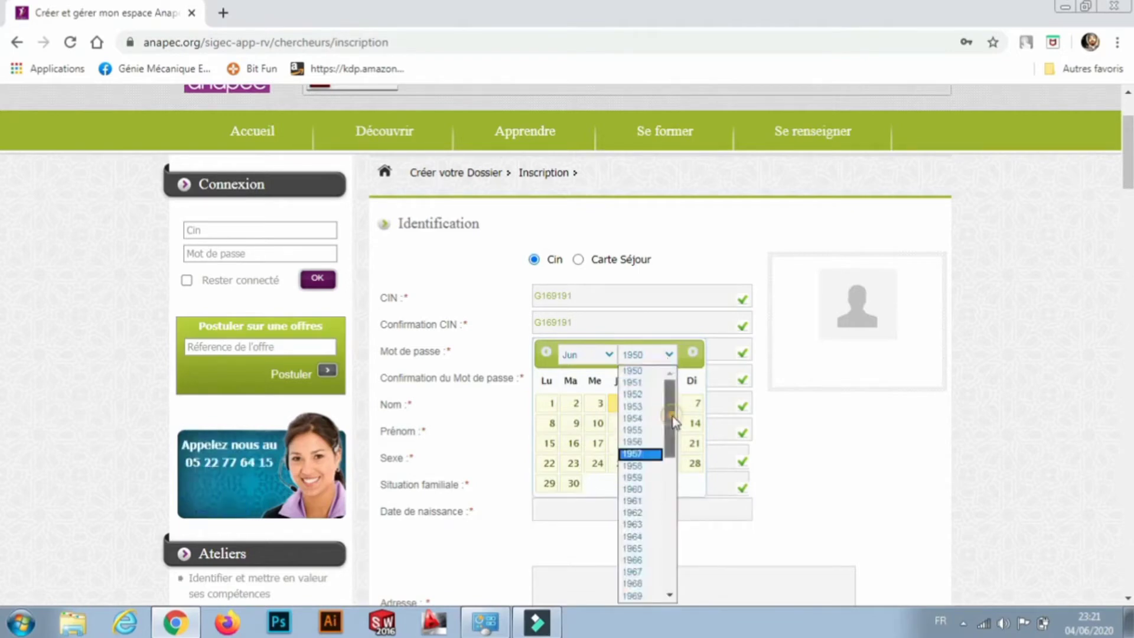
left_click_drag(670, 431, 666, 549)
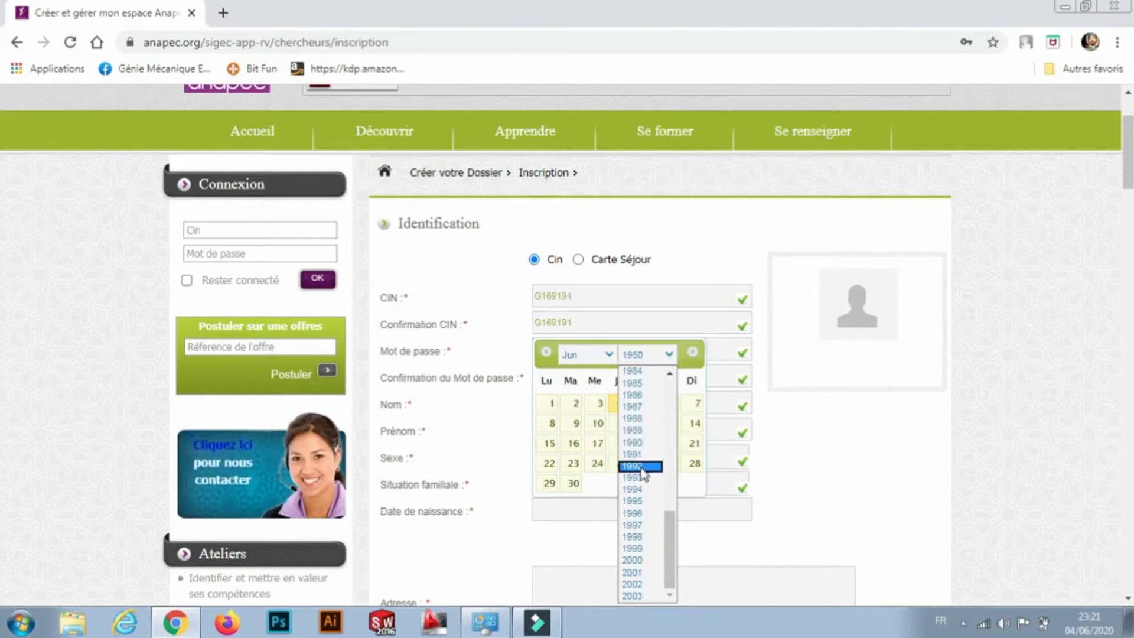
left_click(642, 466)
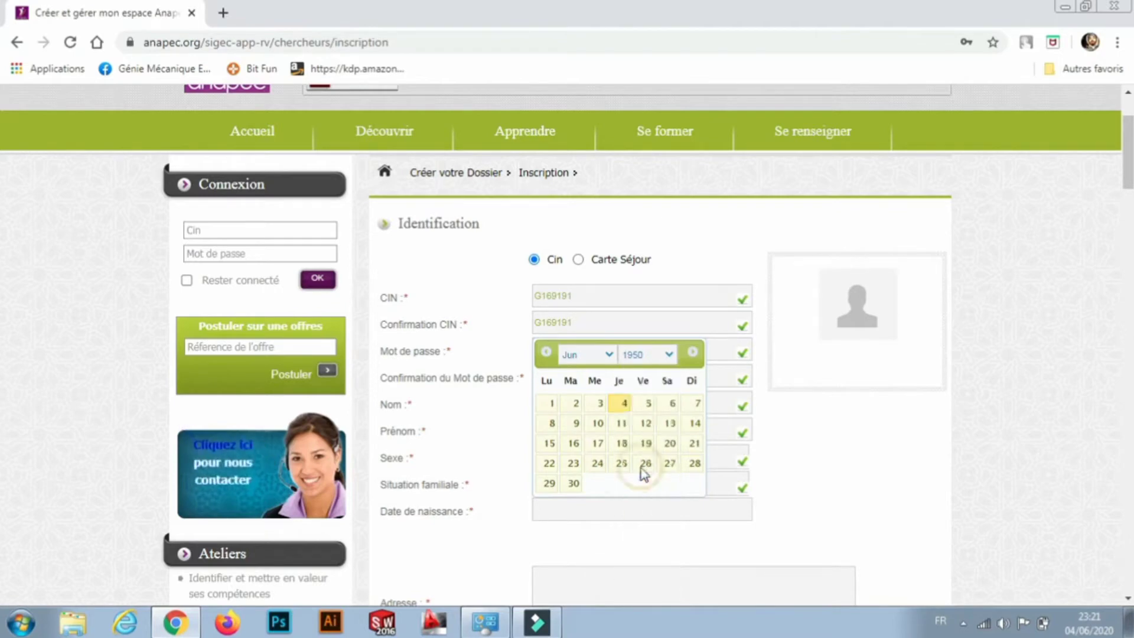
left_click(610, 359)
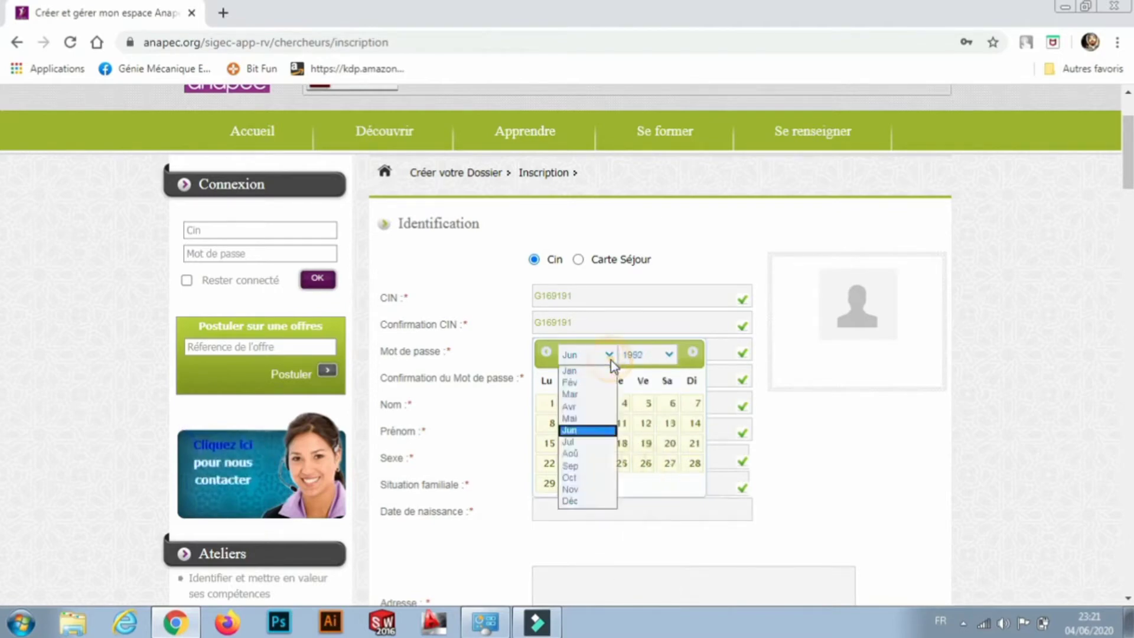
left_click(588, 455)
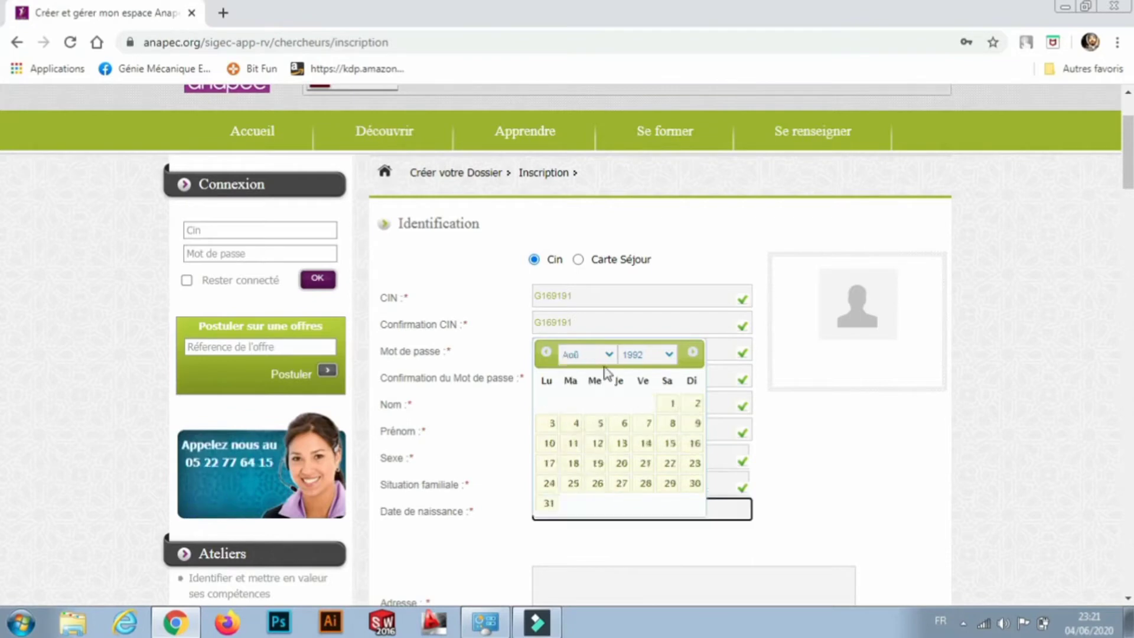
left_click(598, 424)
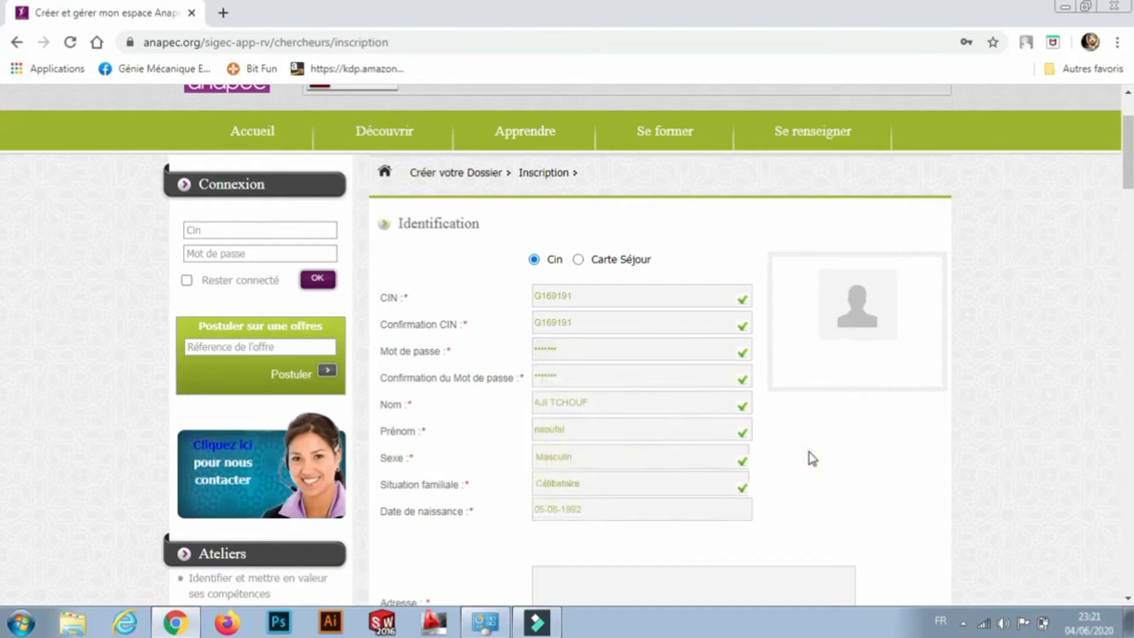
Enter the street address in the Adresse field.
scroll(809, 452, "down", 3)
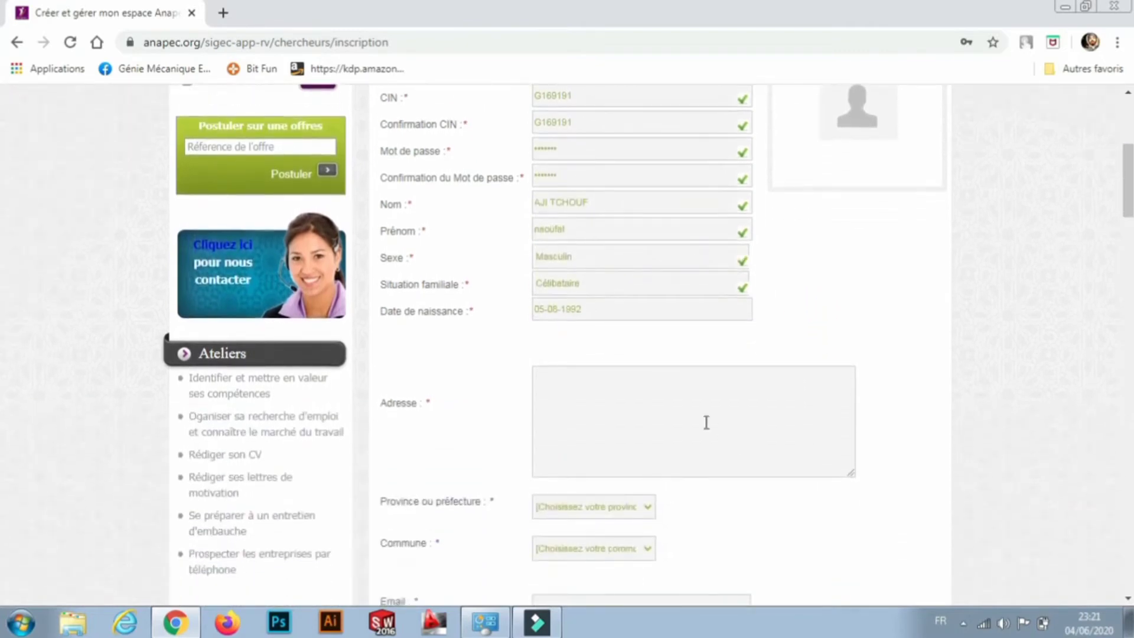
left_click(620, 390)
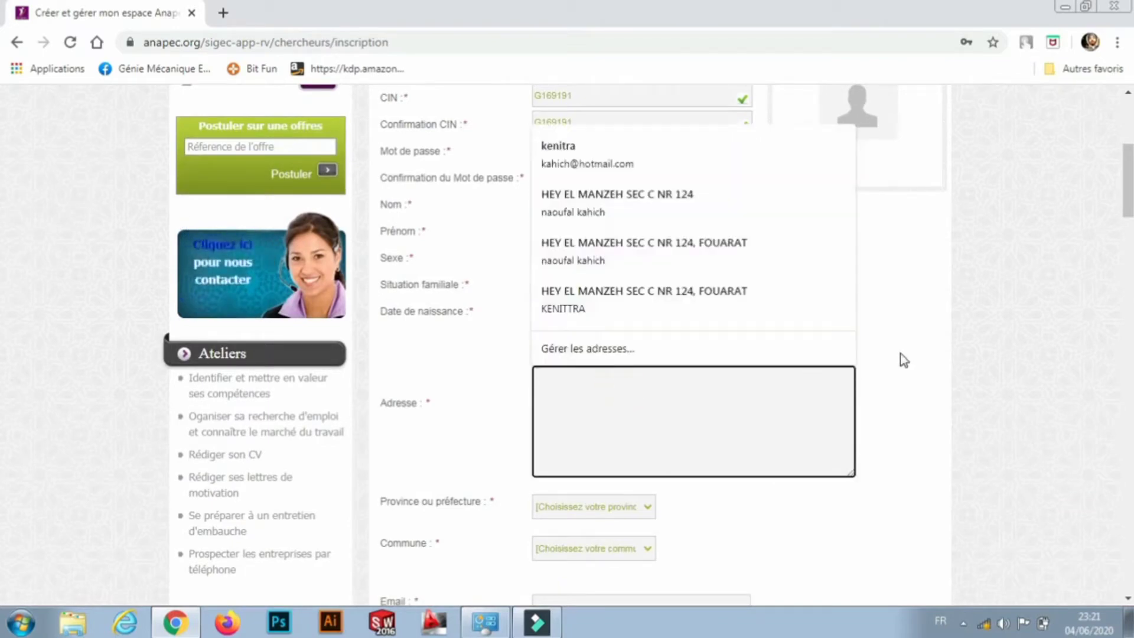
left_click(912, 346)
left_click(627, 403)
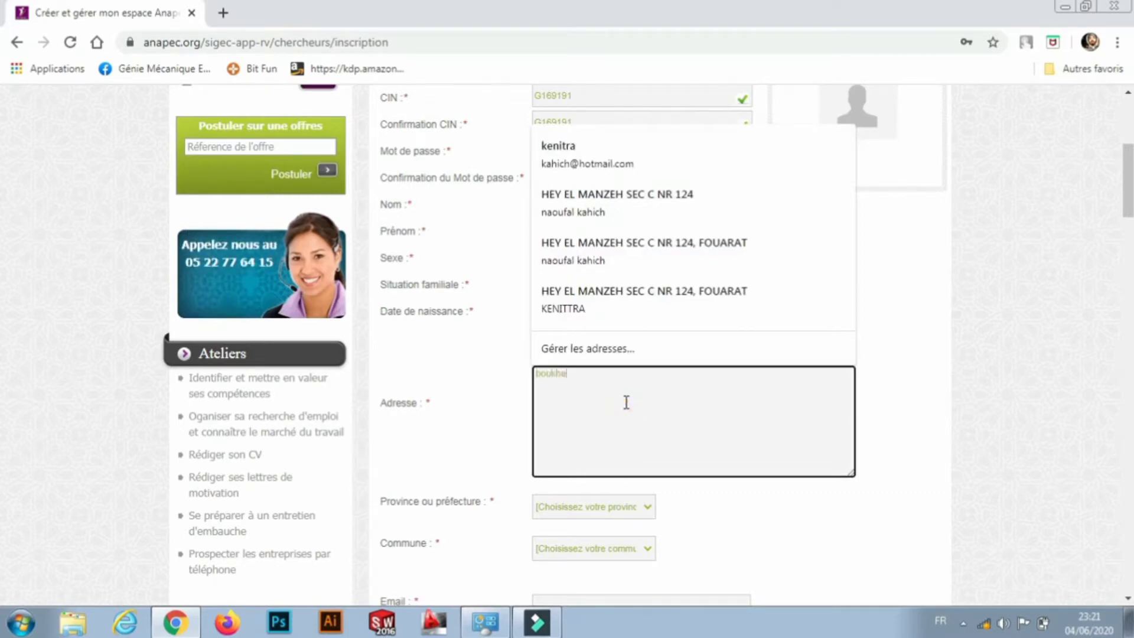
Select TANGER-ASSILAH as the Province ou préfecture.
left_click(645, 507)
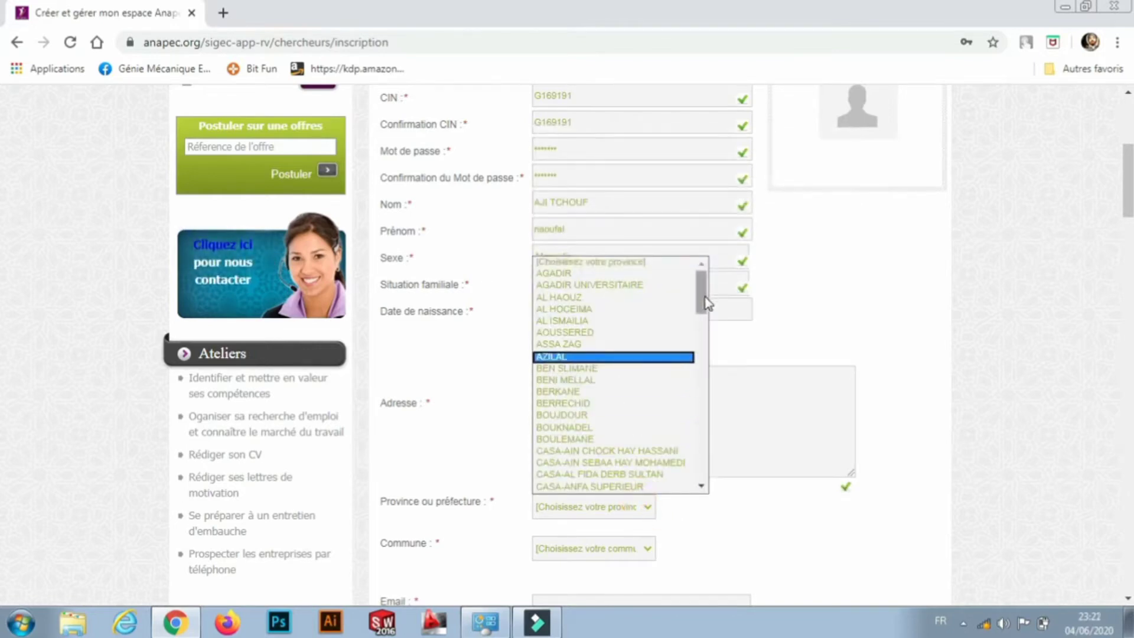
left_click_drag(706, 303, 698, 368)
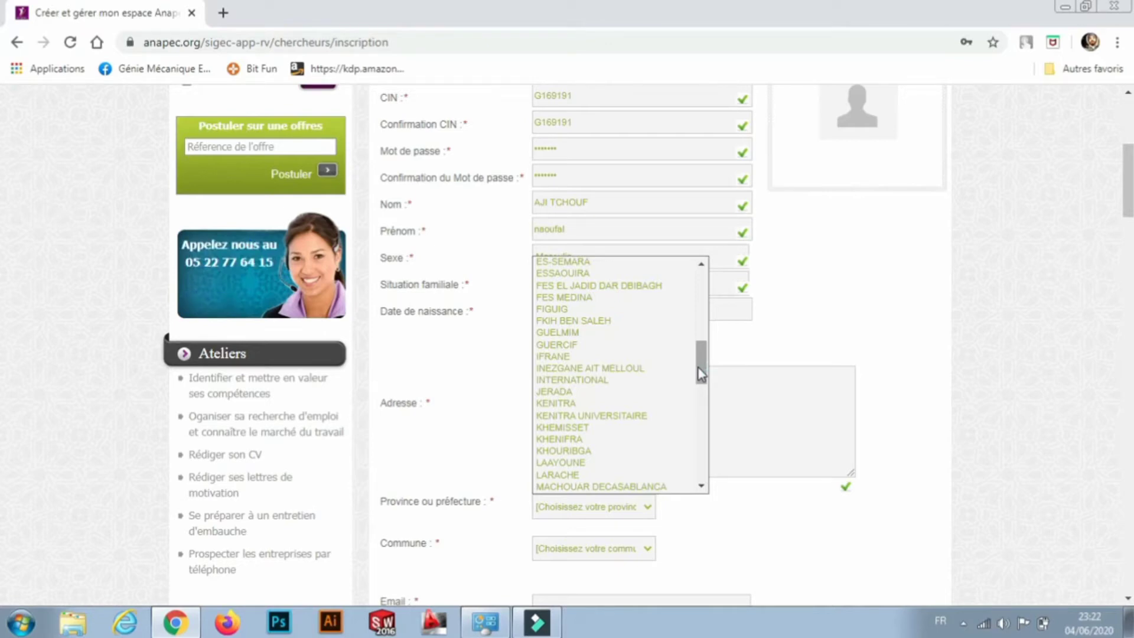
left_click_drag(697, 366, 695, 473)
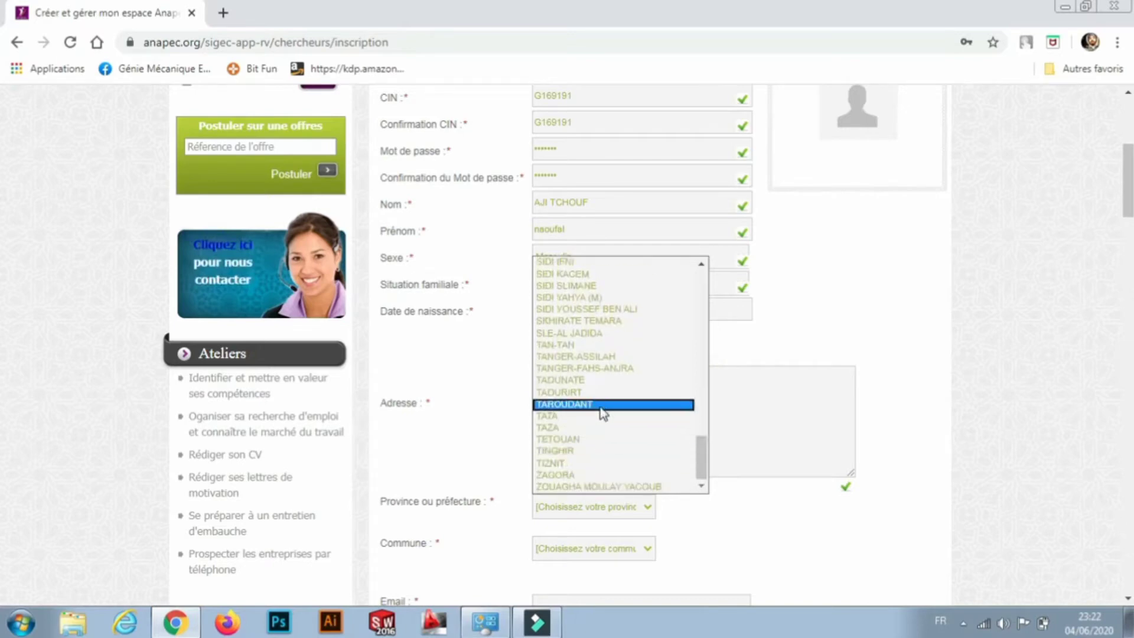
left_click(587, 356)
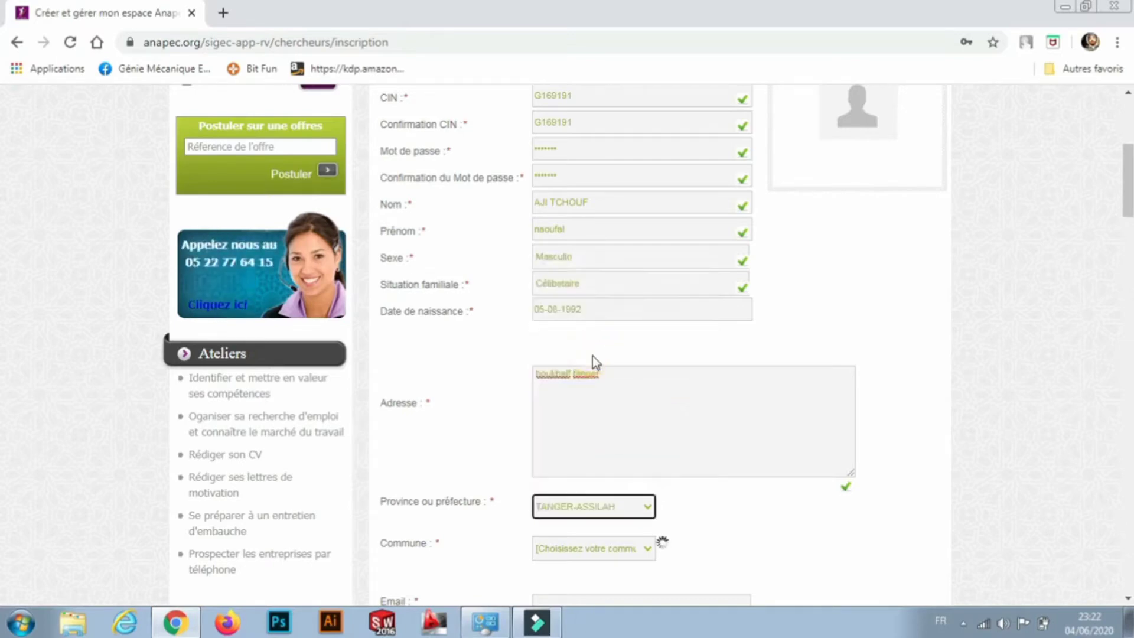
left_click(983, 369)
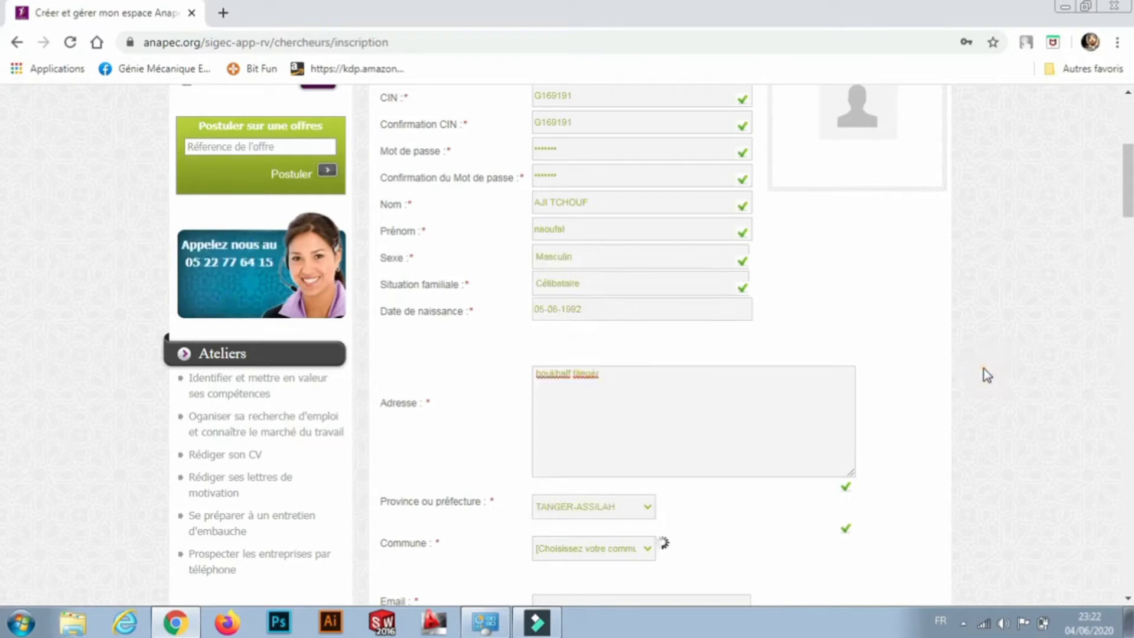
Check the Commune and Agence lists, which are still empty, leaving both unset.
scroll(983, 369, "down", 3)
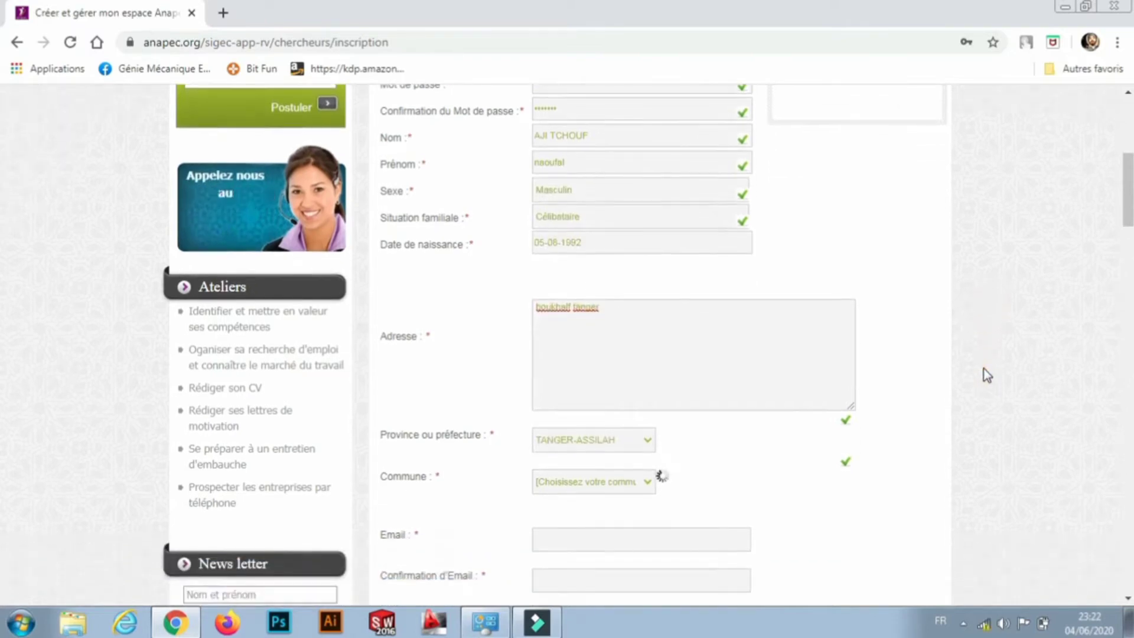
scroll(983, 369, "down", 1)
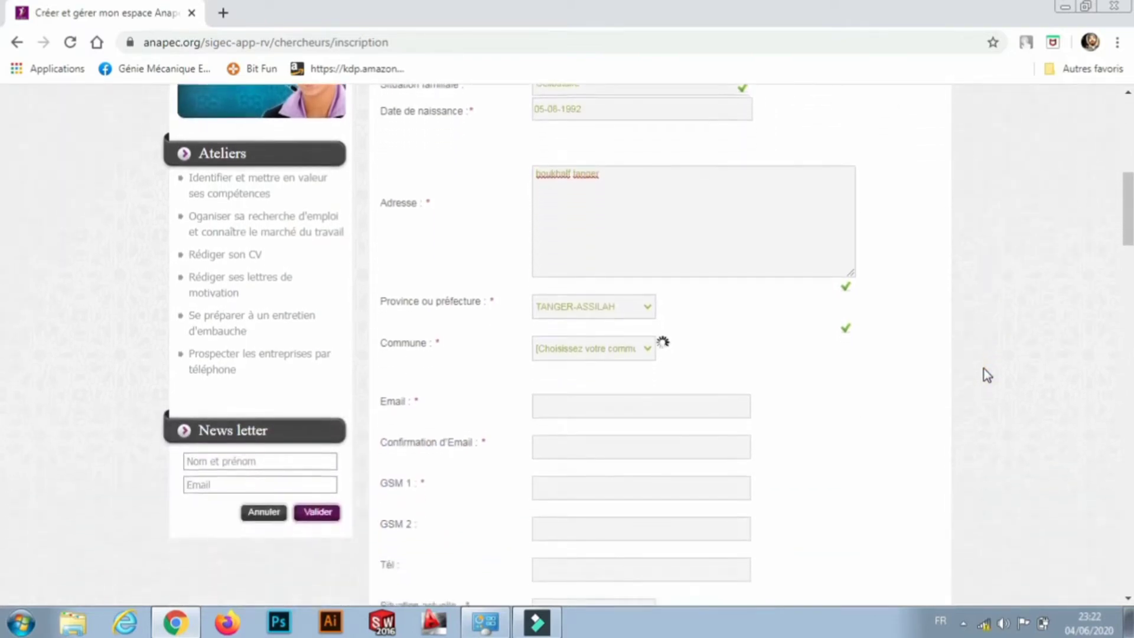
scroll(983, 368, "up", 1)
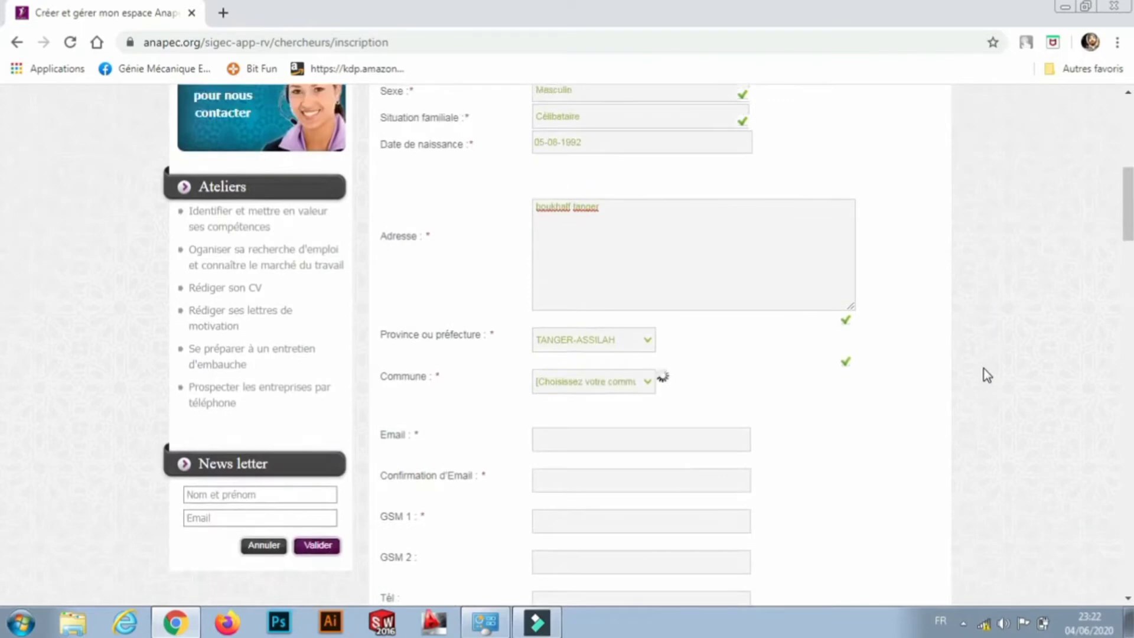
scroll(983, 368, "down", 1)
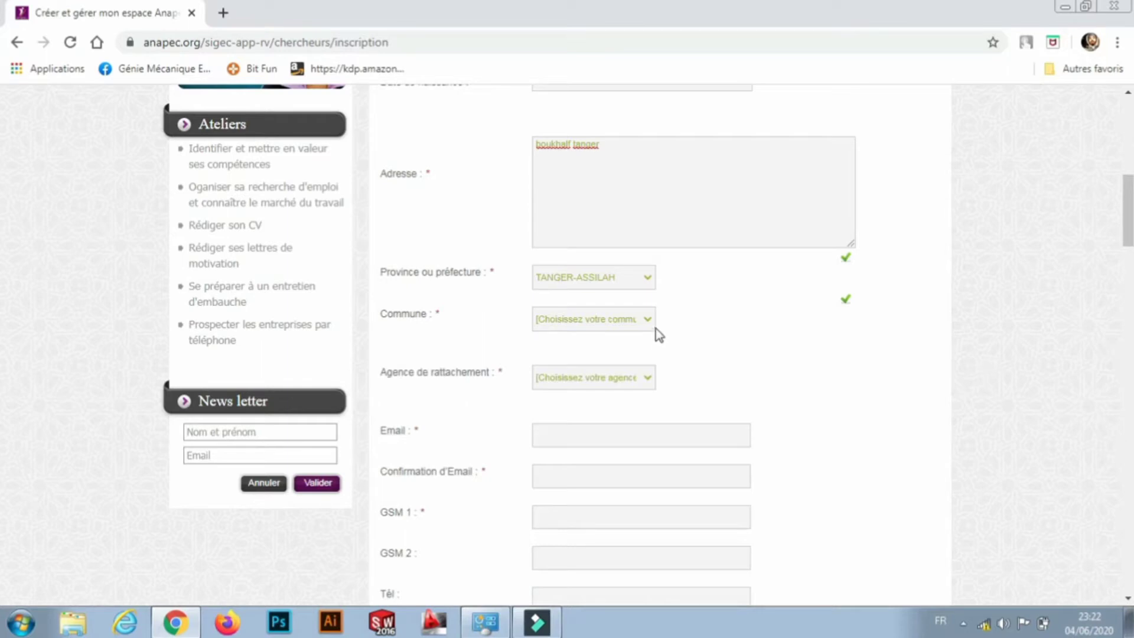
left_click(647, 378)
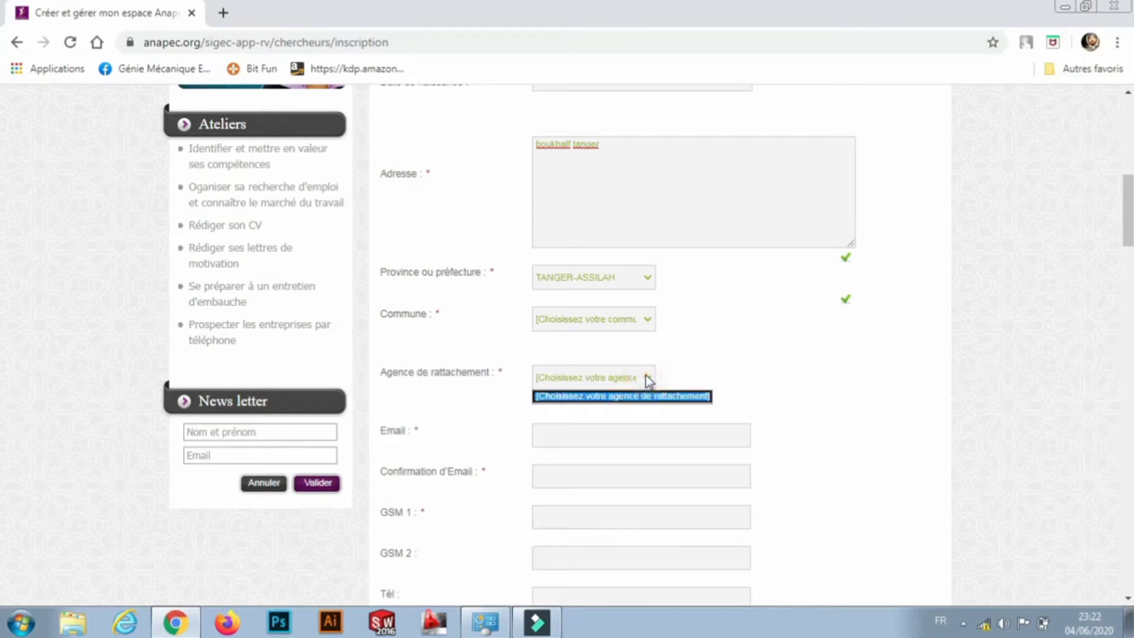
left_click(648, 380)
left_click(649, 319)
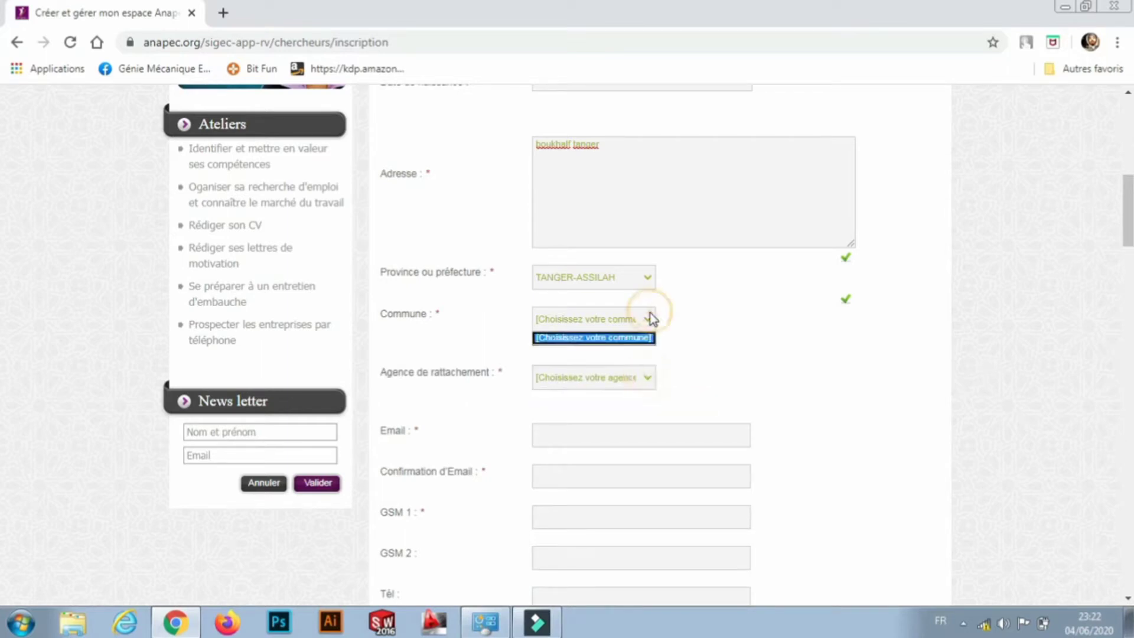
left_click(649, 317)
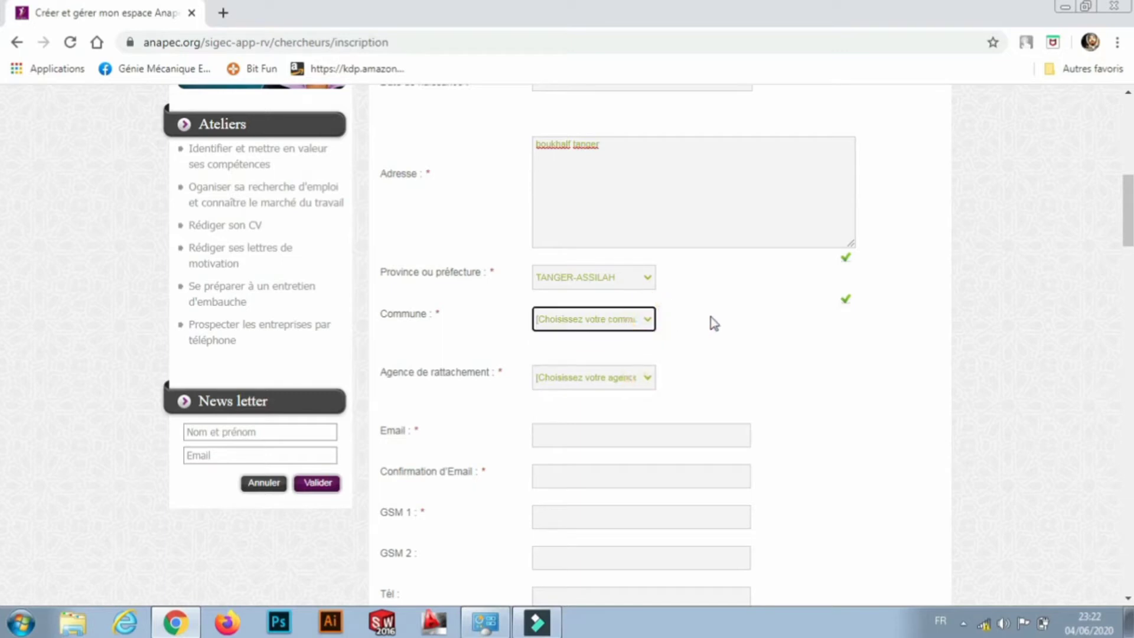
left_click(704, 333)
left_click(601, 319)
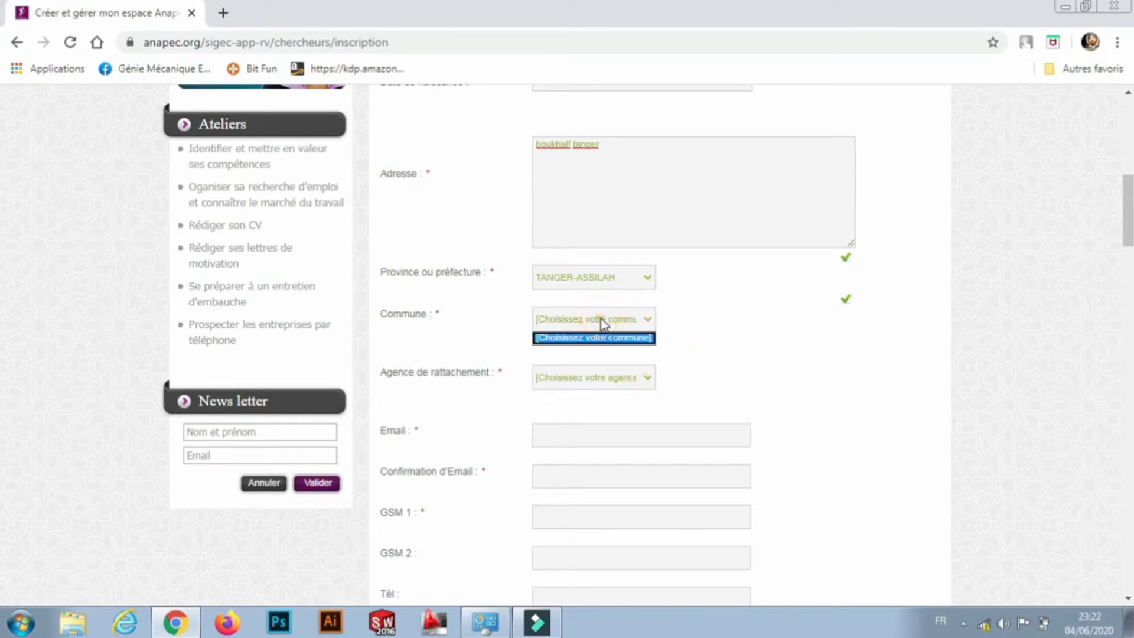
left_click(595, 342)
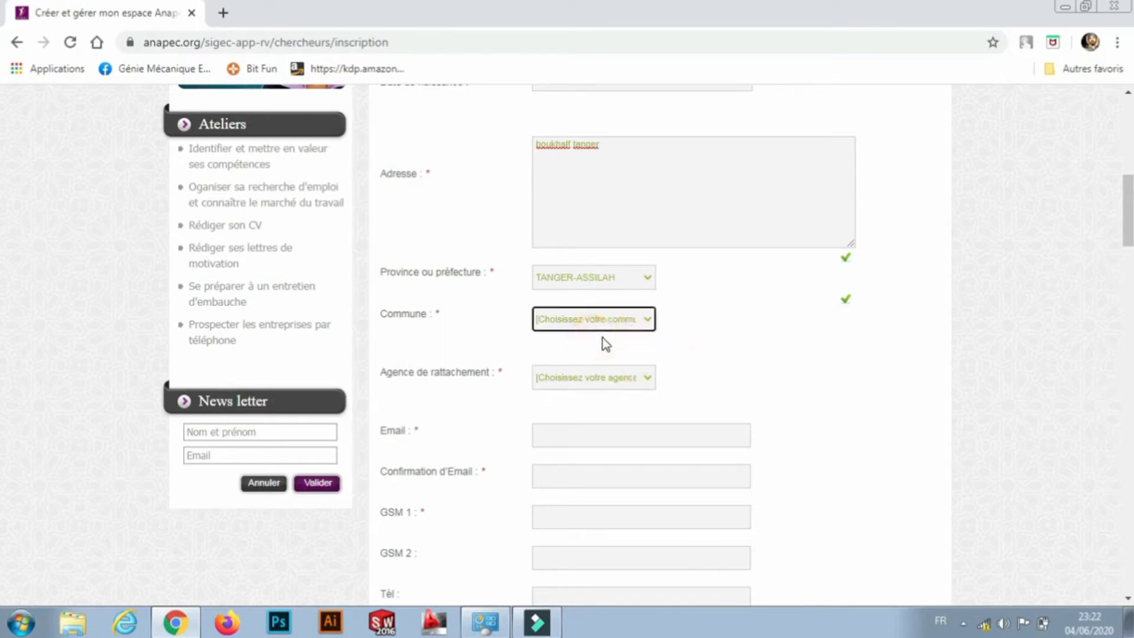
left_click(649, 321)
left_click(621, 377)
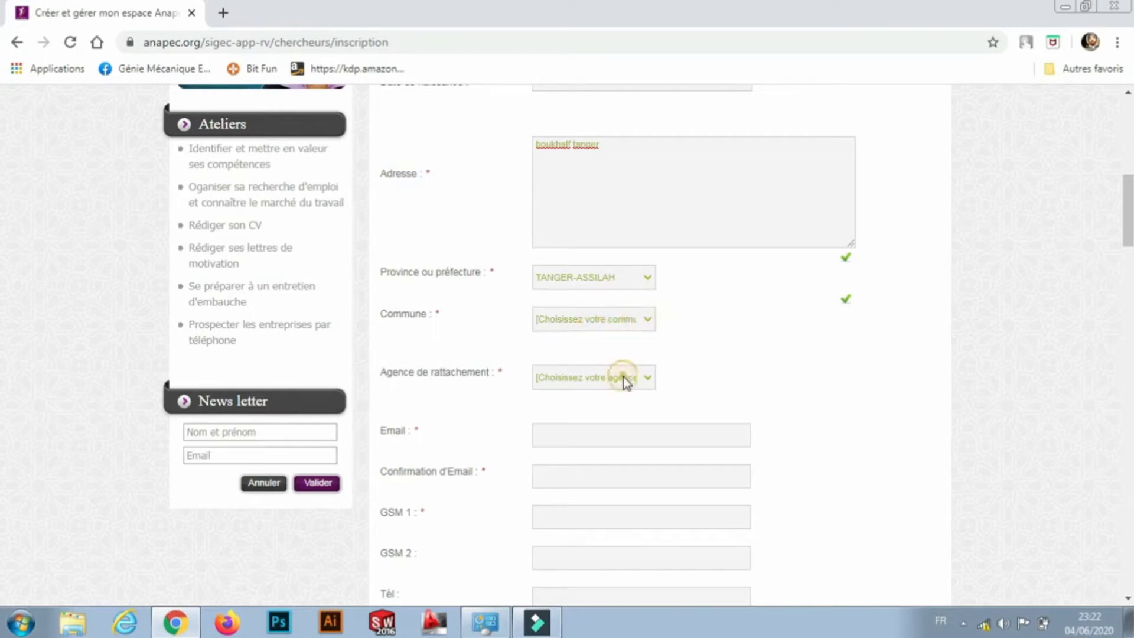
left_click(623, 376)
left_click(649, 381)
left_click(752, 380)
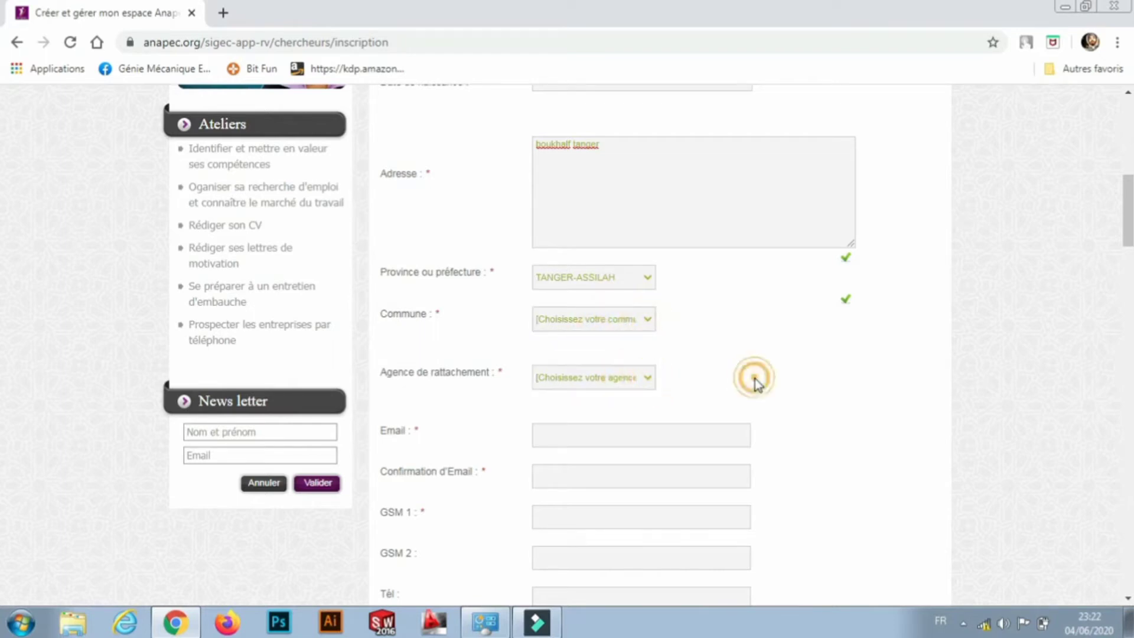
scroll(754, 381, "down", 1)
scroll(755, 380, "down", 1)
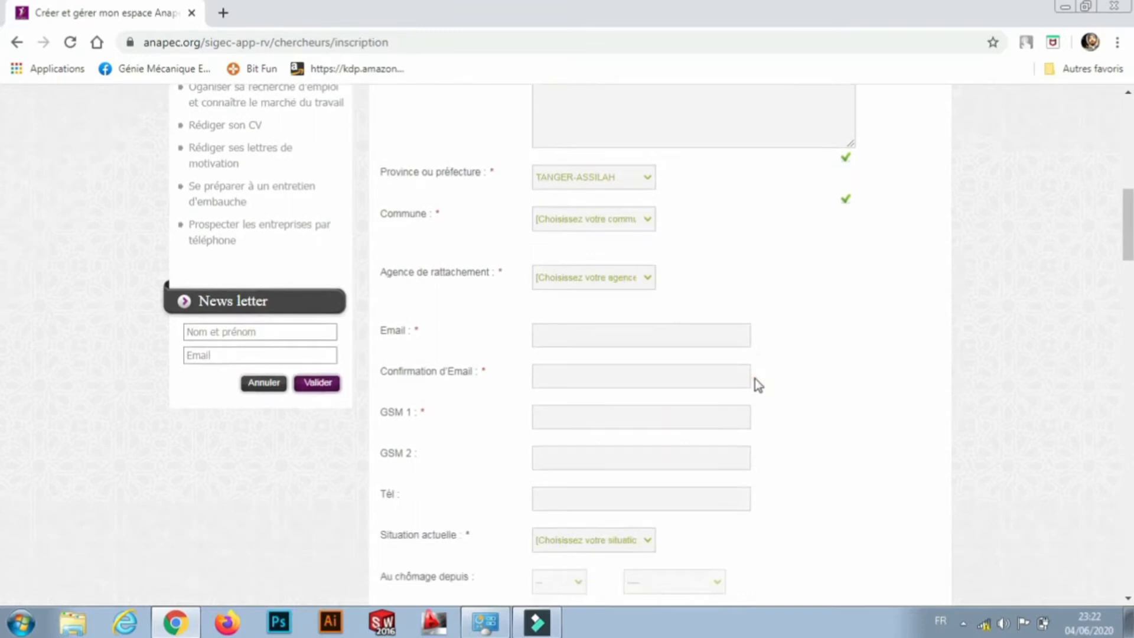
Enter the e-mail address and retype it in Confirmation d'Email, replacing the wrong autofill.
left_click(596, 334)
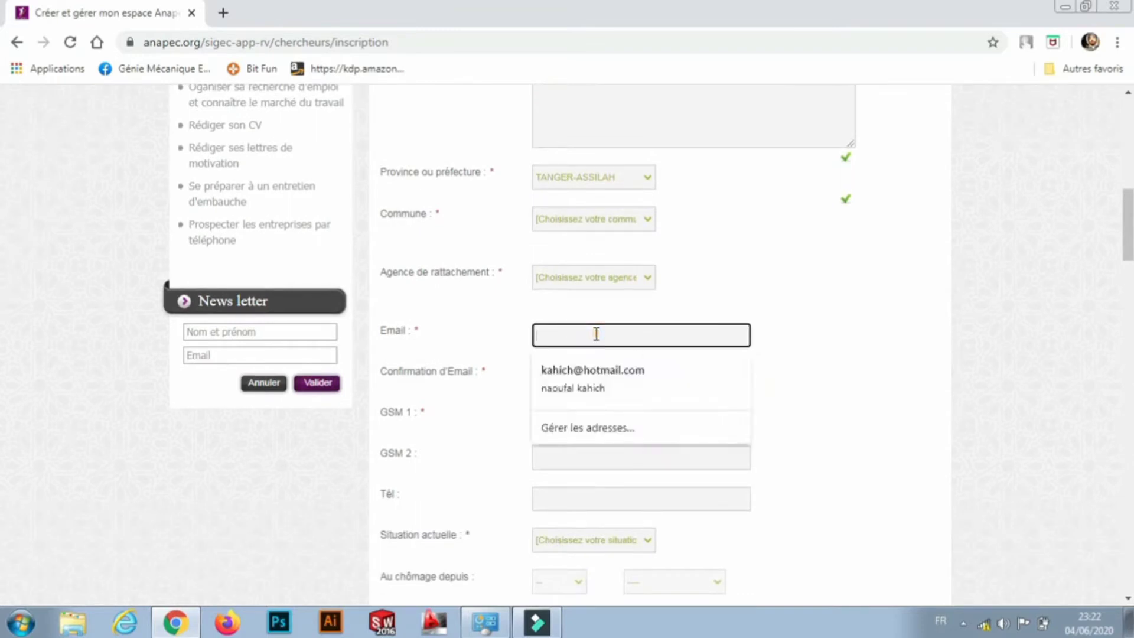
left_click(596, 334)
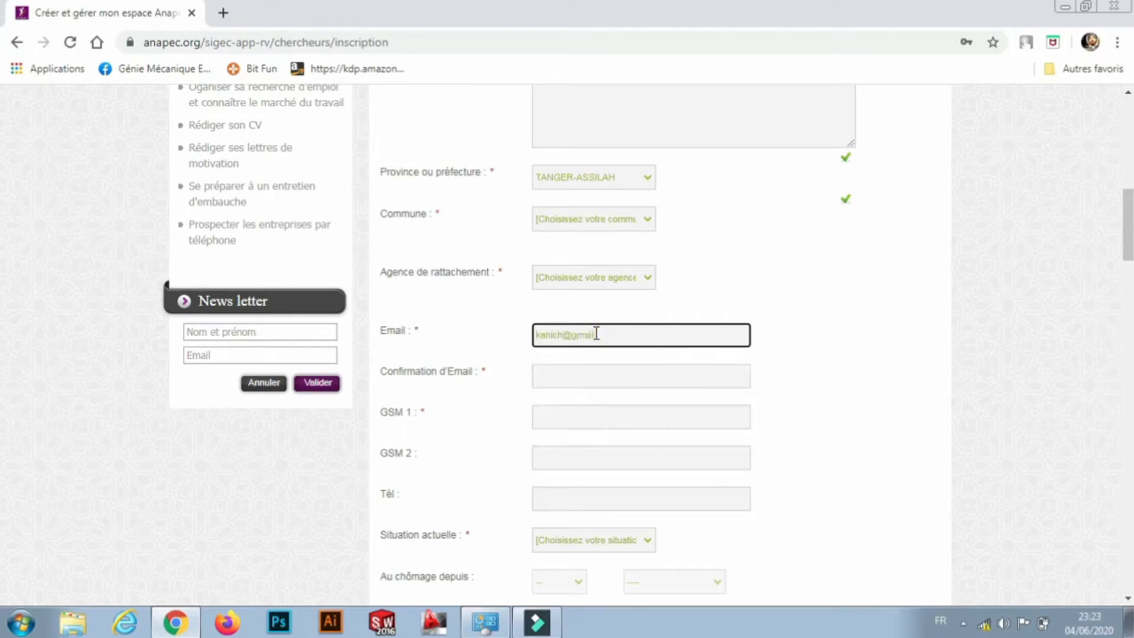
left_click(587, 372)
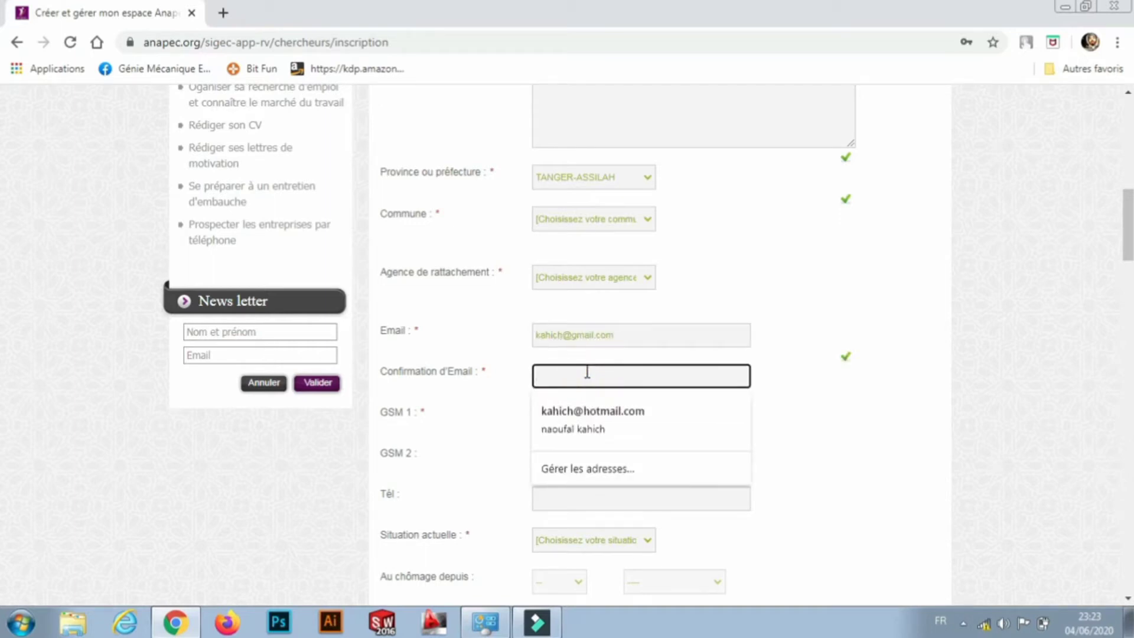
left_click(584, 412)
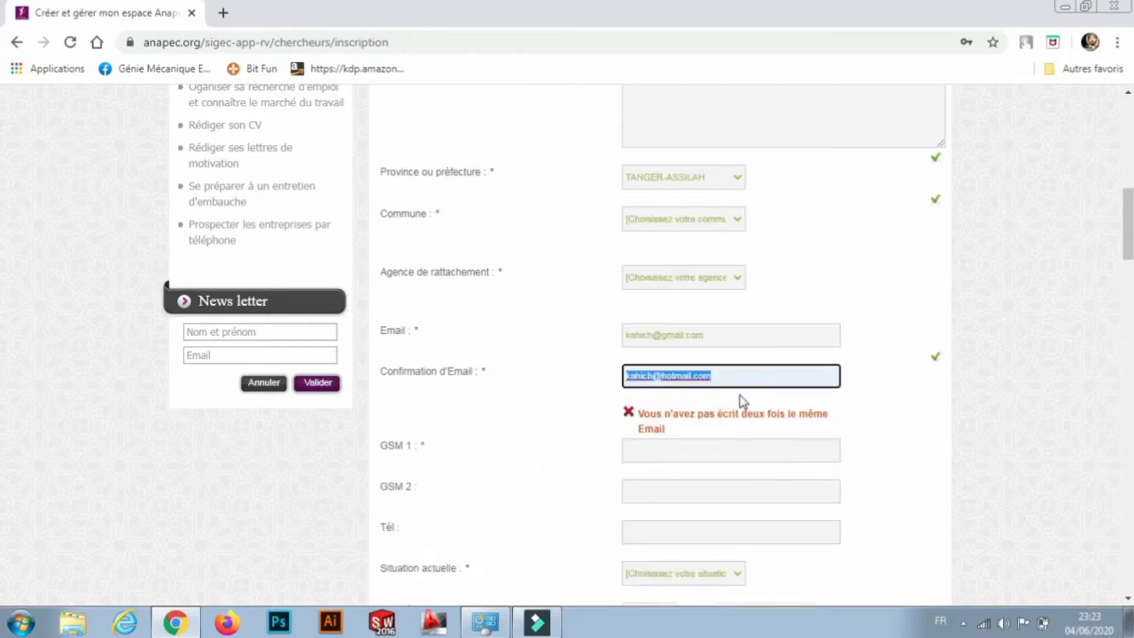
left_click(729, 379)
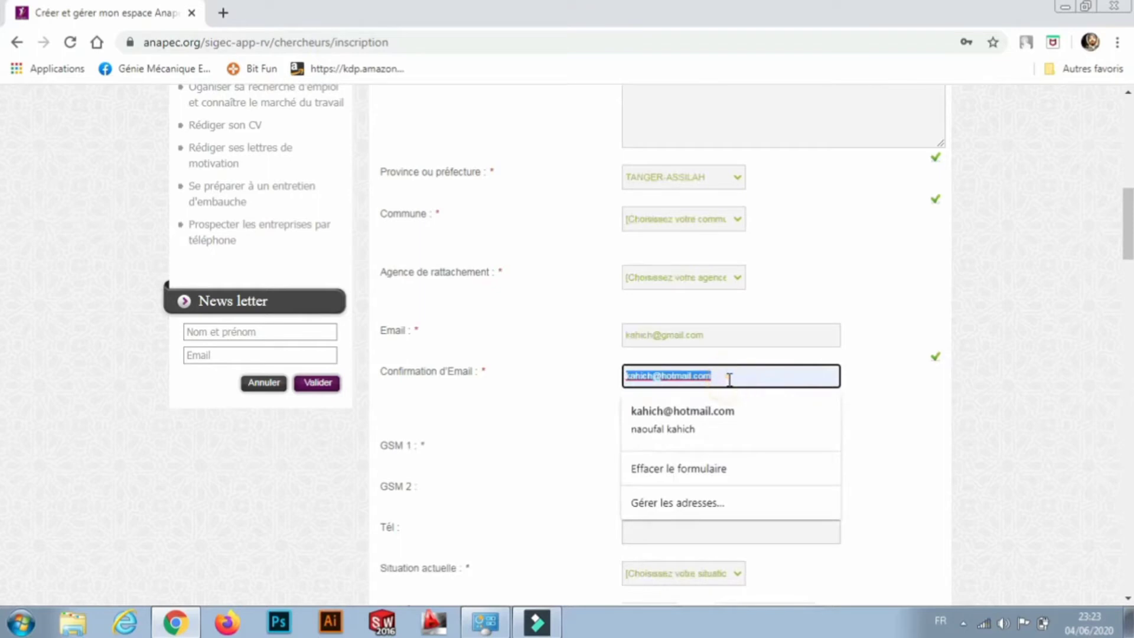
key("BackSpace")
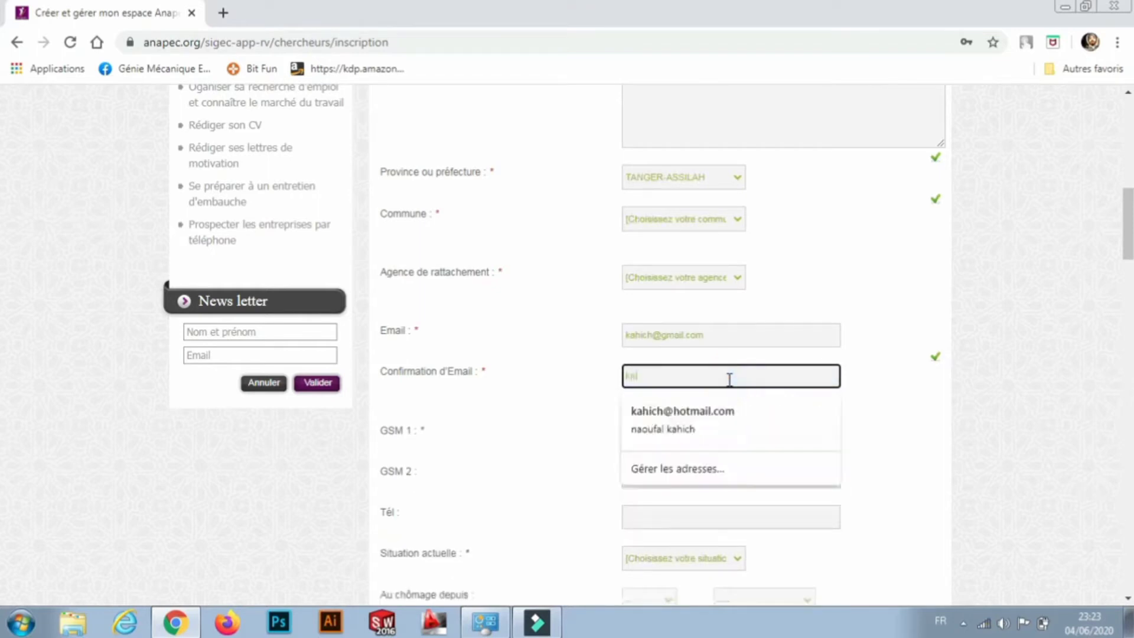
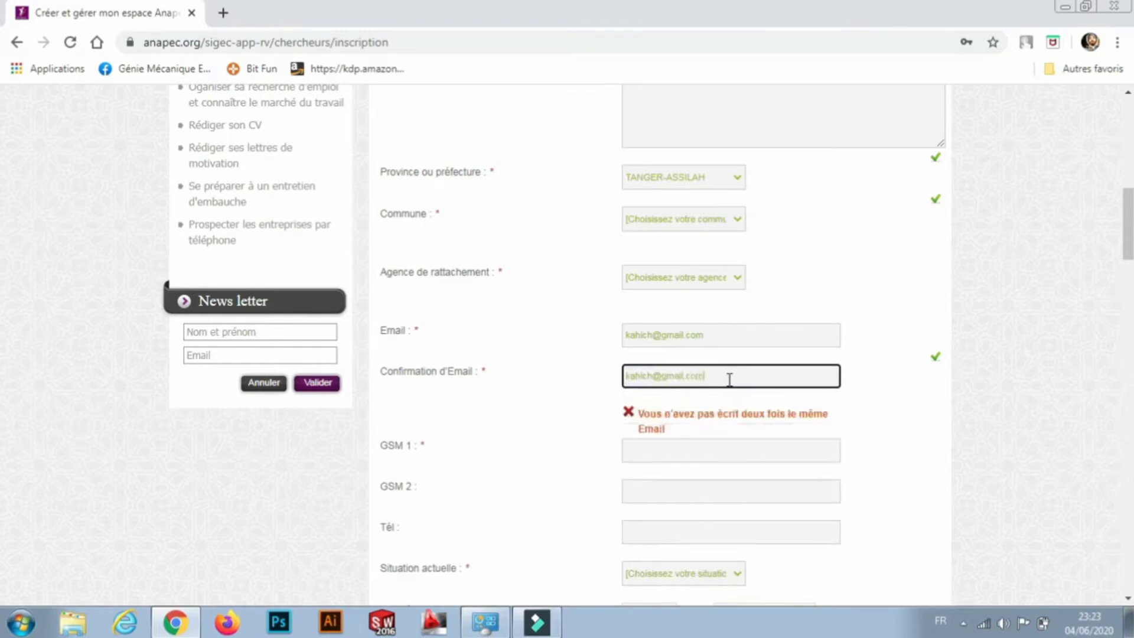
left_click(864, 444)
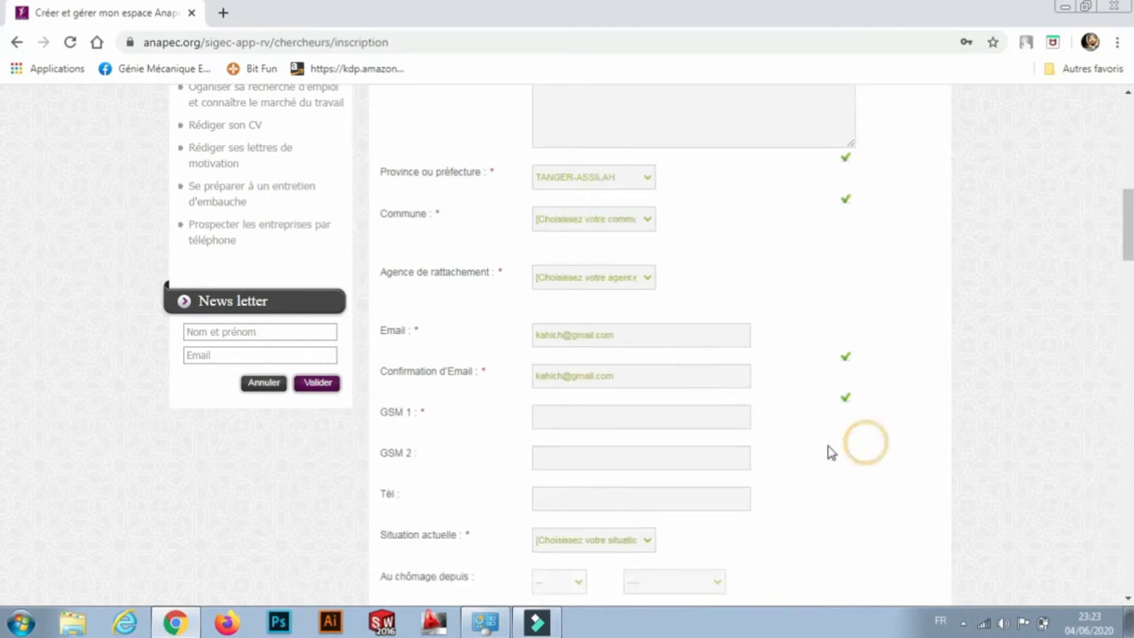
Enter the mobile number in GSM 1.
left_click(628, 413)
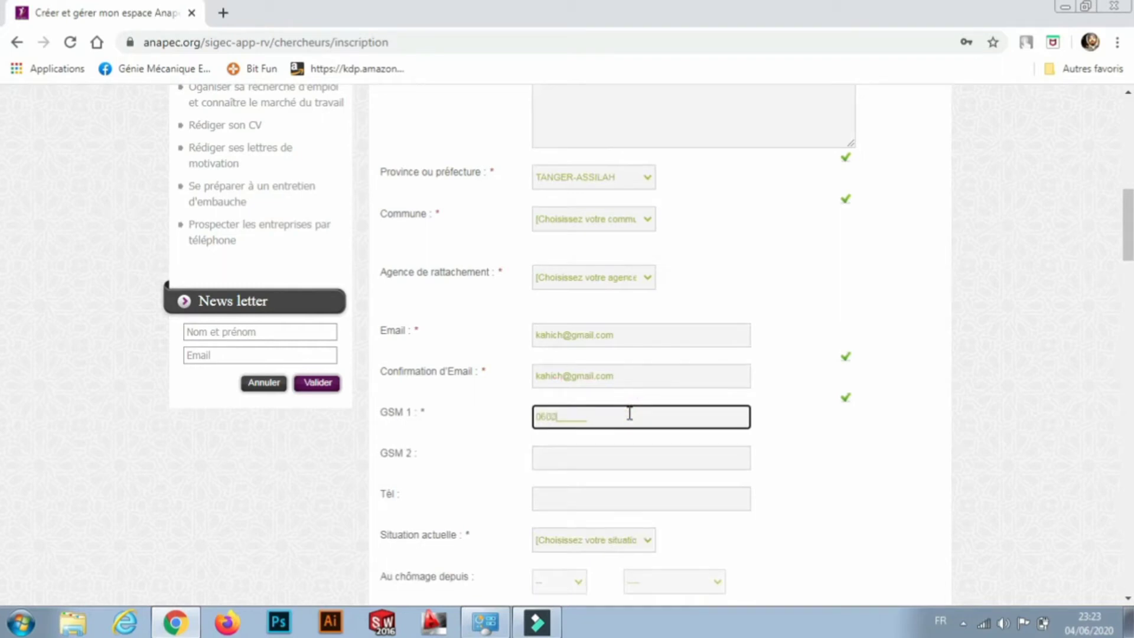
key("BackSpace")
key("BackSpace")
key("BackSpace")
Recheck the Commune and Agence lists, still empty, and scroll further down the form.
left_click(647, 223)
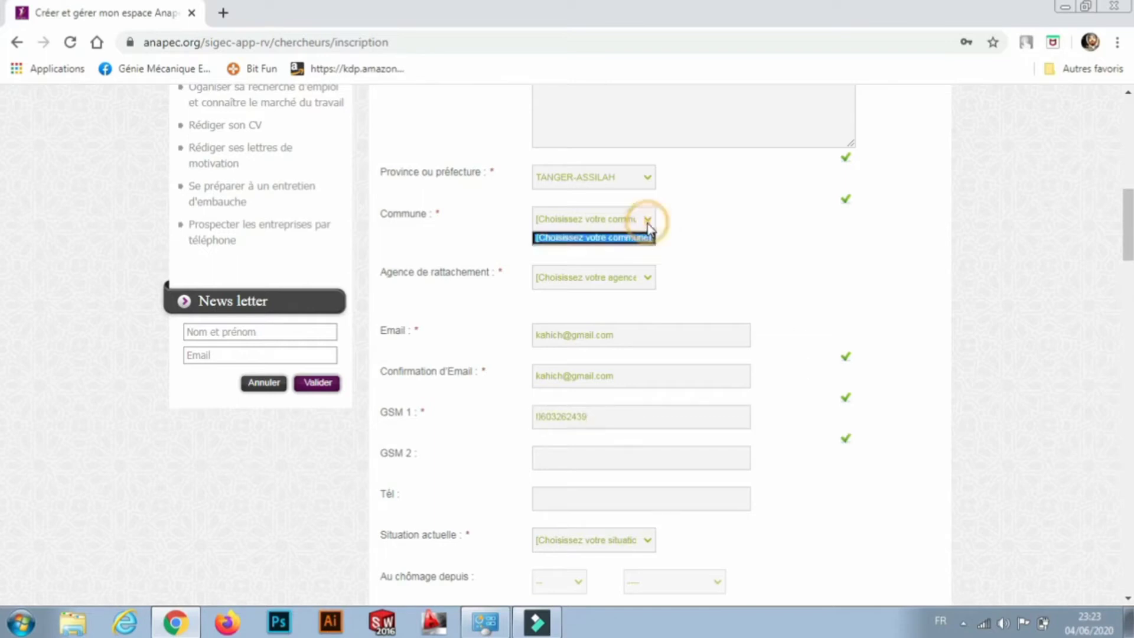
left_click(650, 279)
left_click(649, 278)
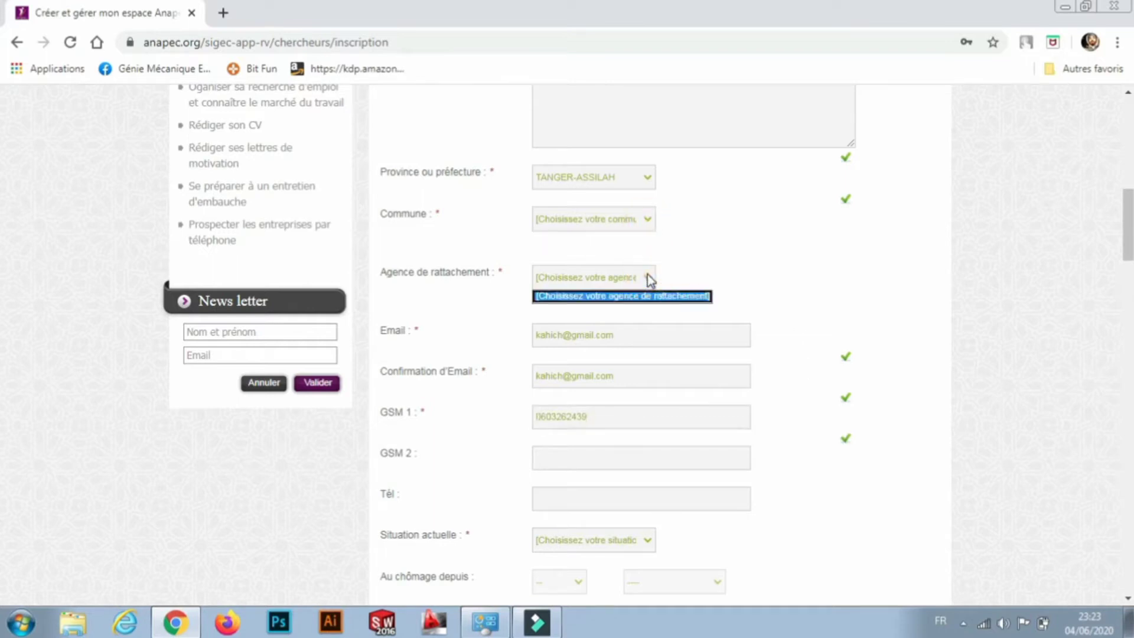
left_click(969, 296)
scroll(970, 295, "down", 1)
scroll(969, 295, "down", 3)
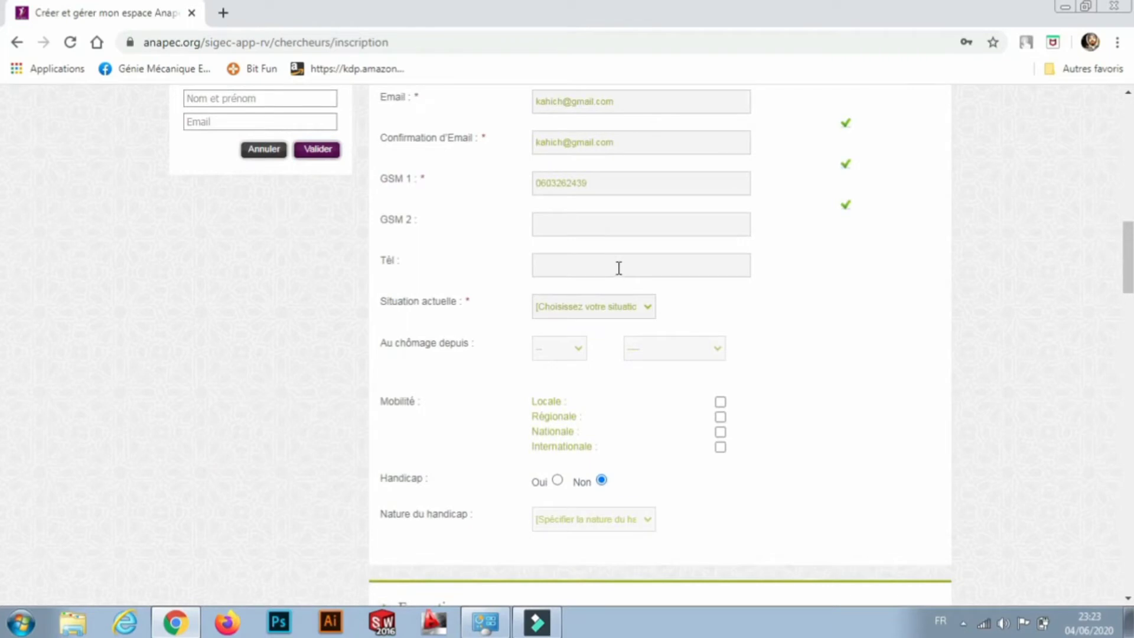
Set Situation actuelle to Sans emploi, unemployed since 10/2017.
left_click(647, 307)
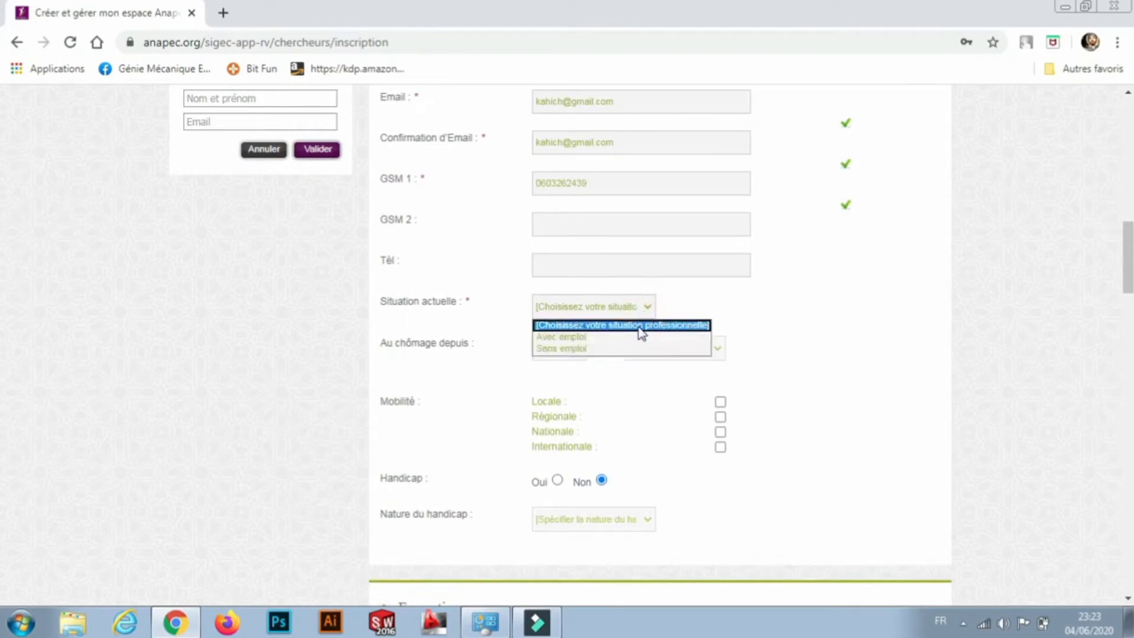
left_click(617, 352)
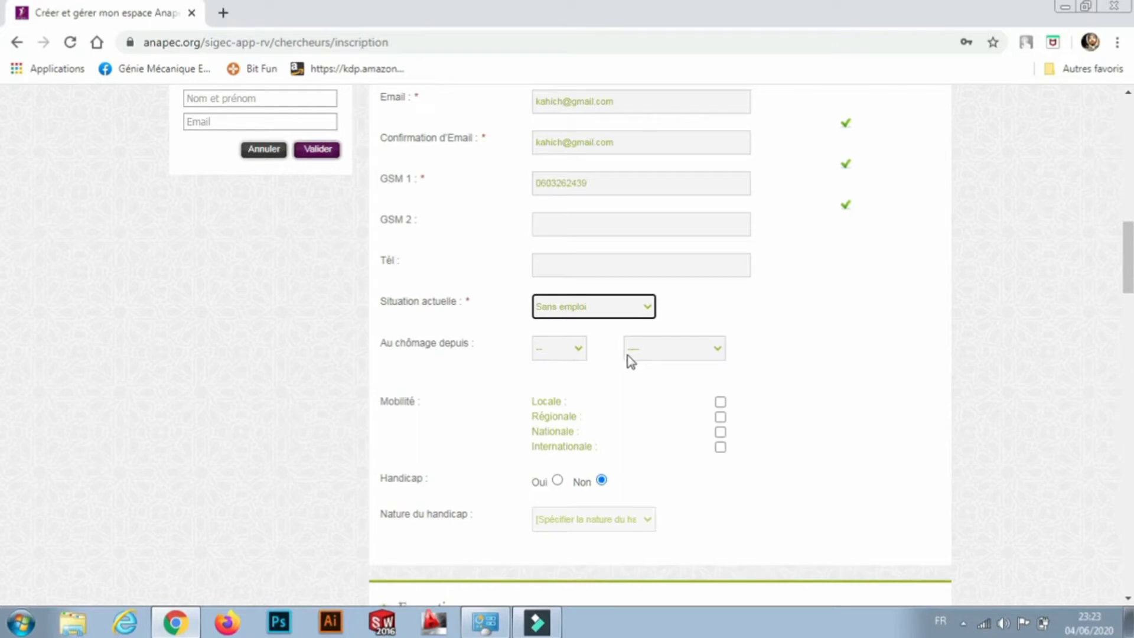
left_click(716, 347)
left_click_drag(717, 398, 717, 578)
left_click(650, 555)
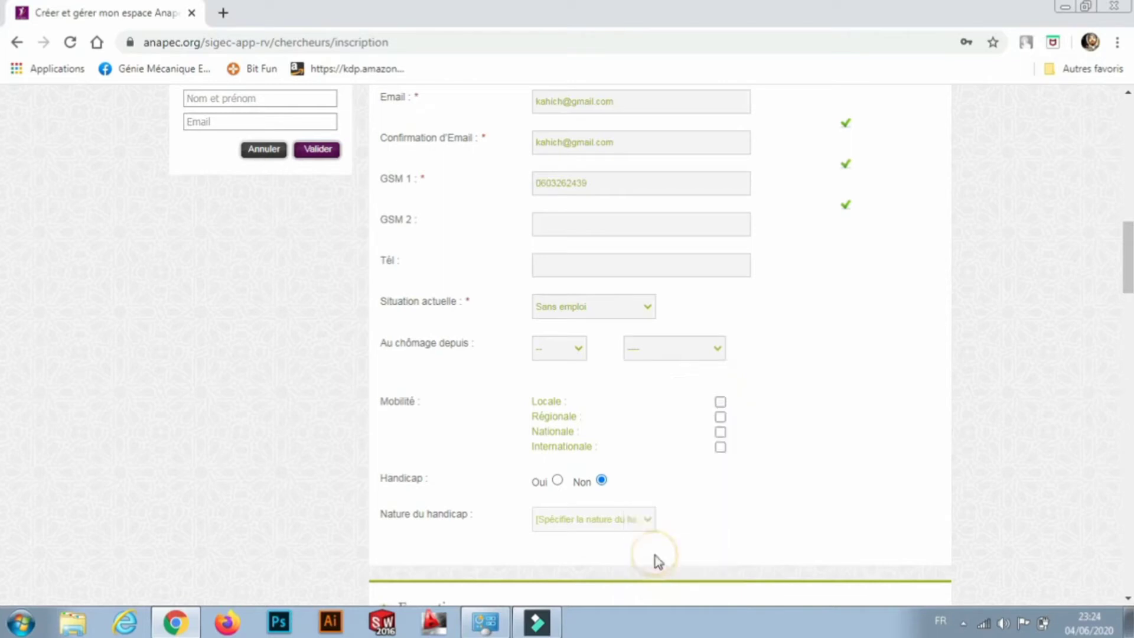
left_click(578, 348)
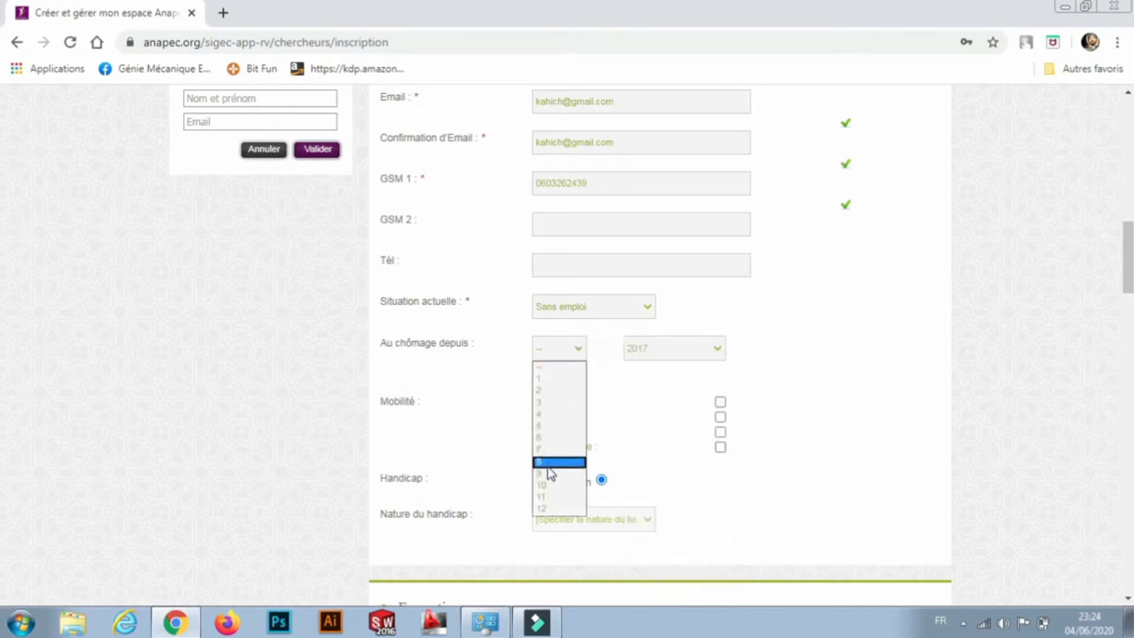
left_click(544, 479)
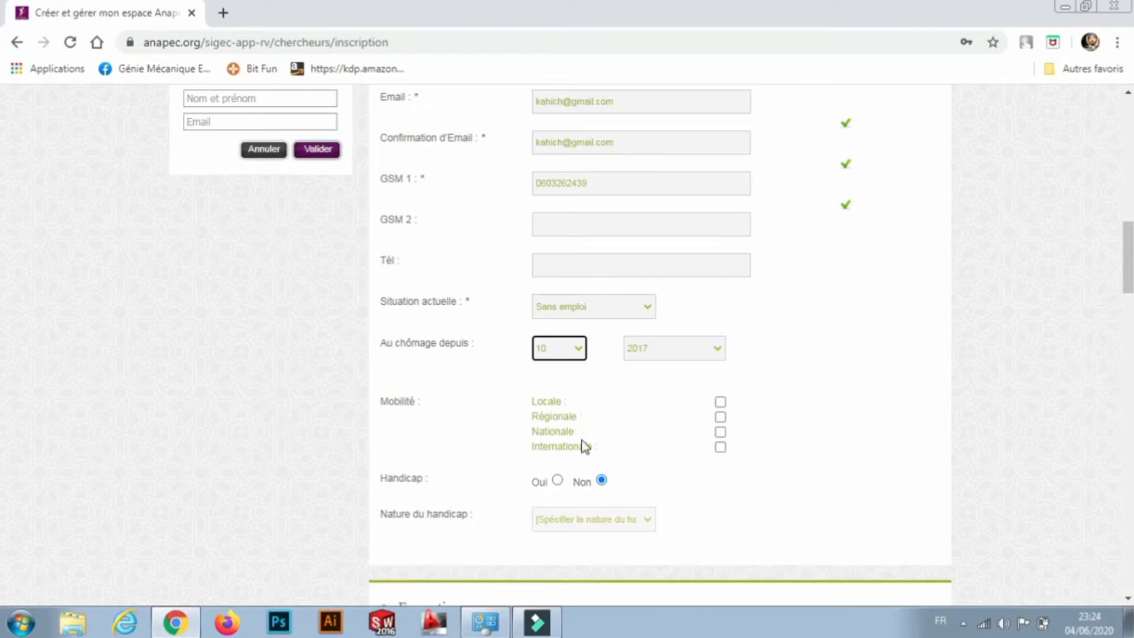
Tick all four Mobilité options: Locale, Régionale, Nationale and Internationale.
left_click(720, 402)
left_click(720, 416)
triple_click(720, 432)
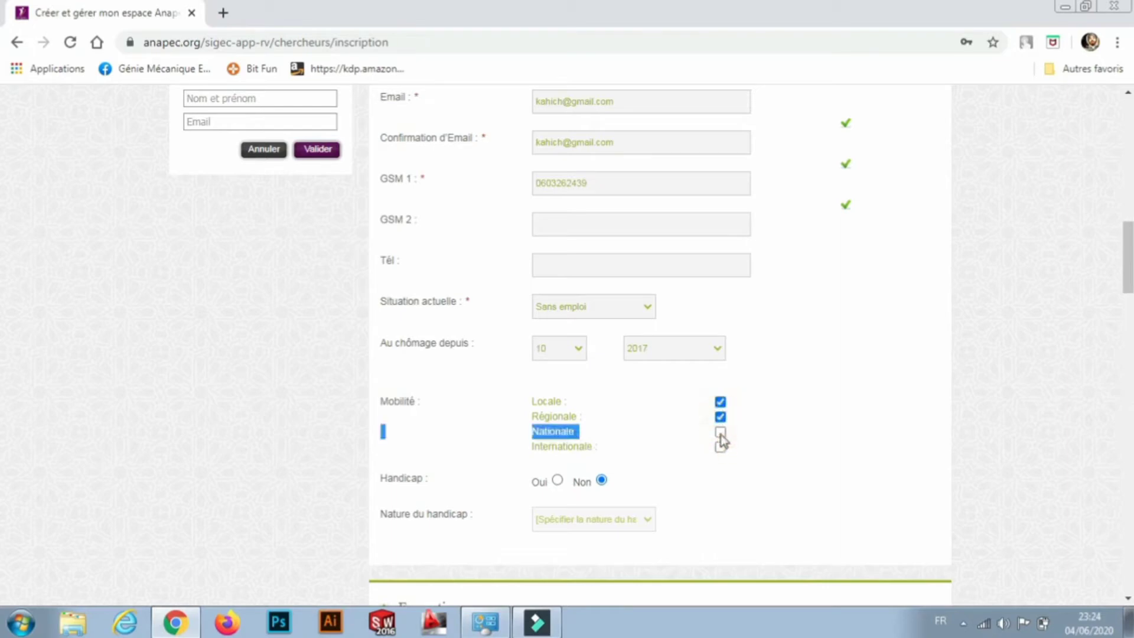
left_click(721, 447)
left_click(807, 458)
scroll(808, 458, "down", 1)
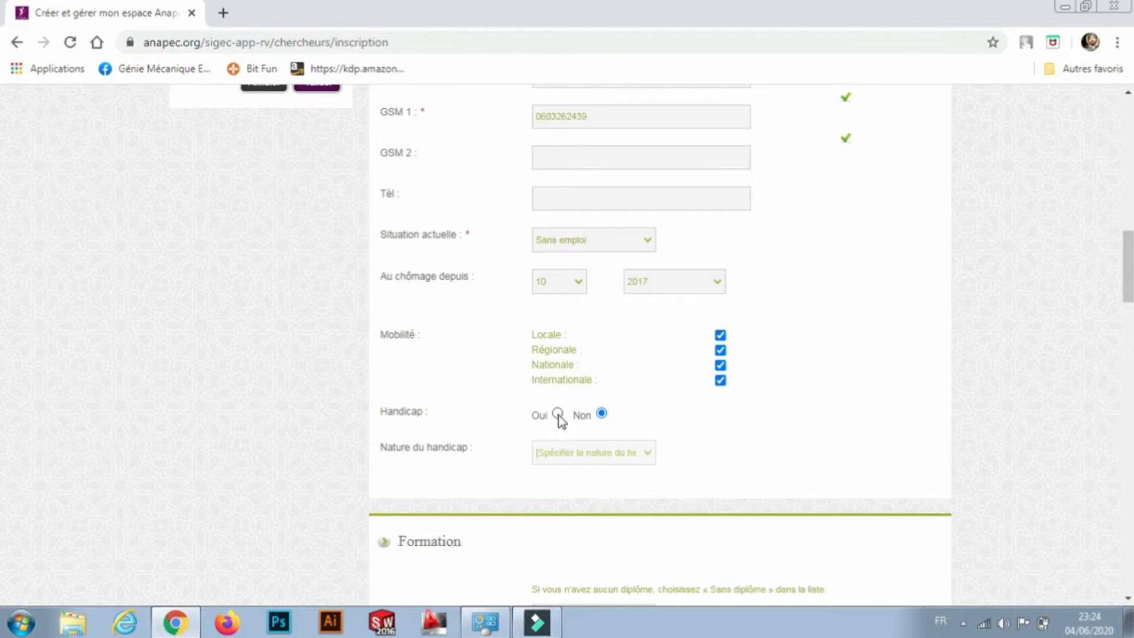
In the Formation section, choose Technicien as the Type diplôme.
scroll(827, 473, "down", 1)
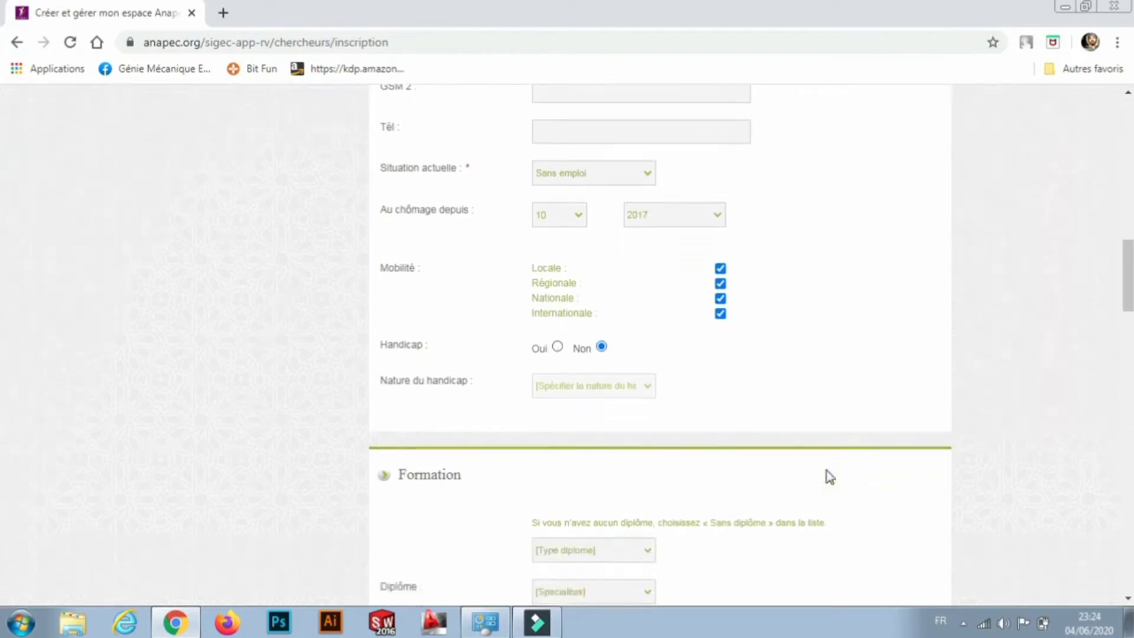
scroll(829, 477, "down", 3)
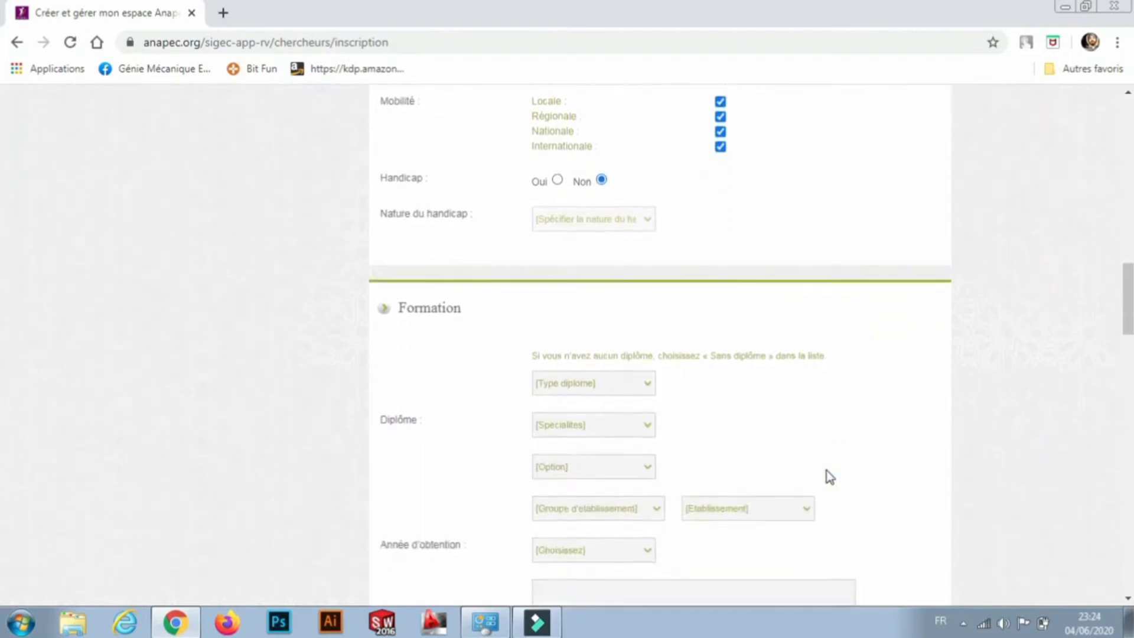
scroll(830, 476, "down", 2)
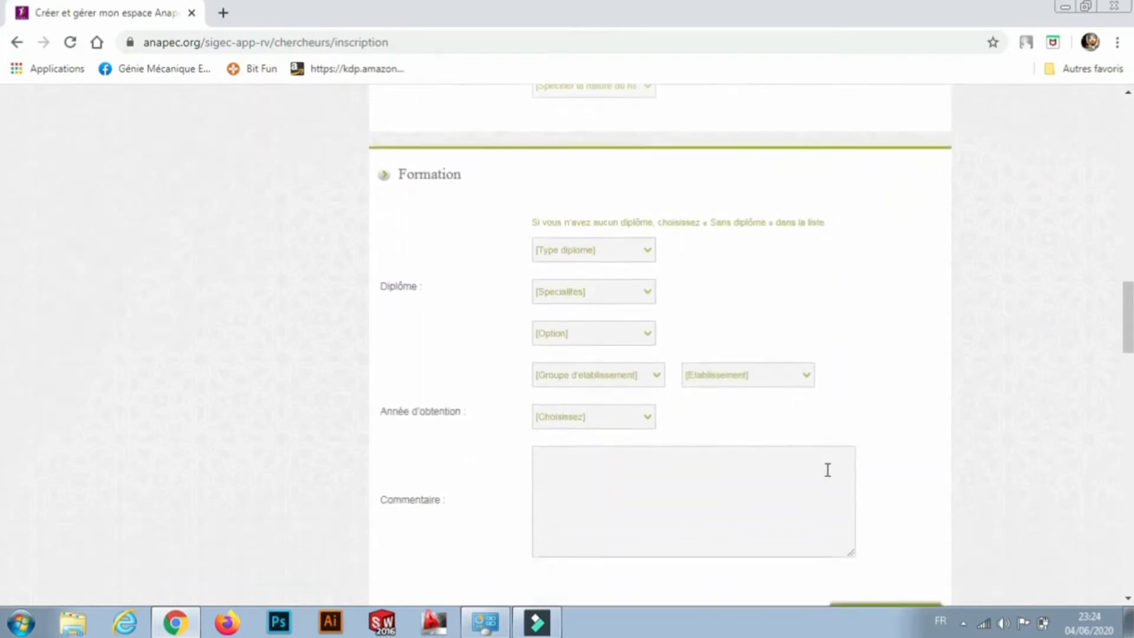
scroll(827, 469, "down", 1)
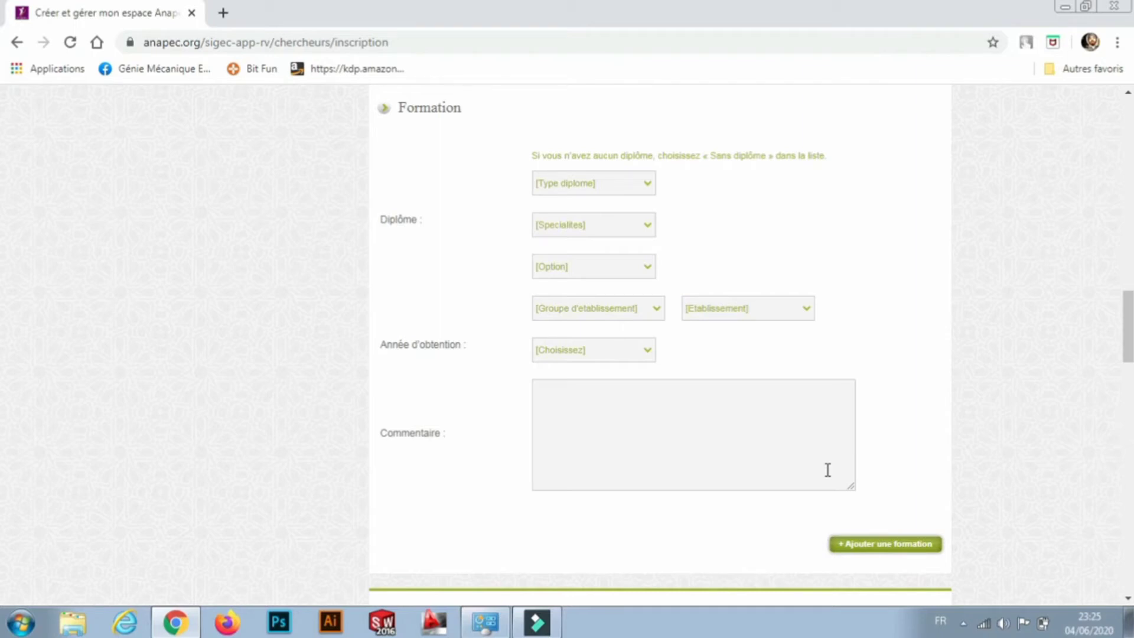
left_click(648, 186)
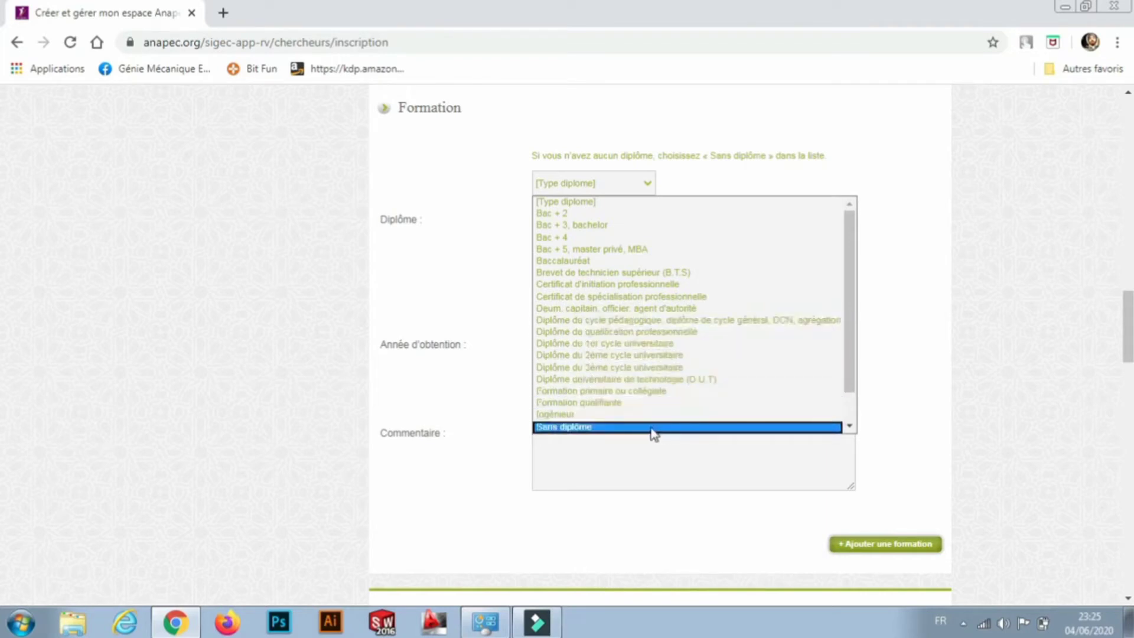
scroll(650, 435, "down", 1)
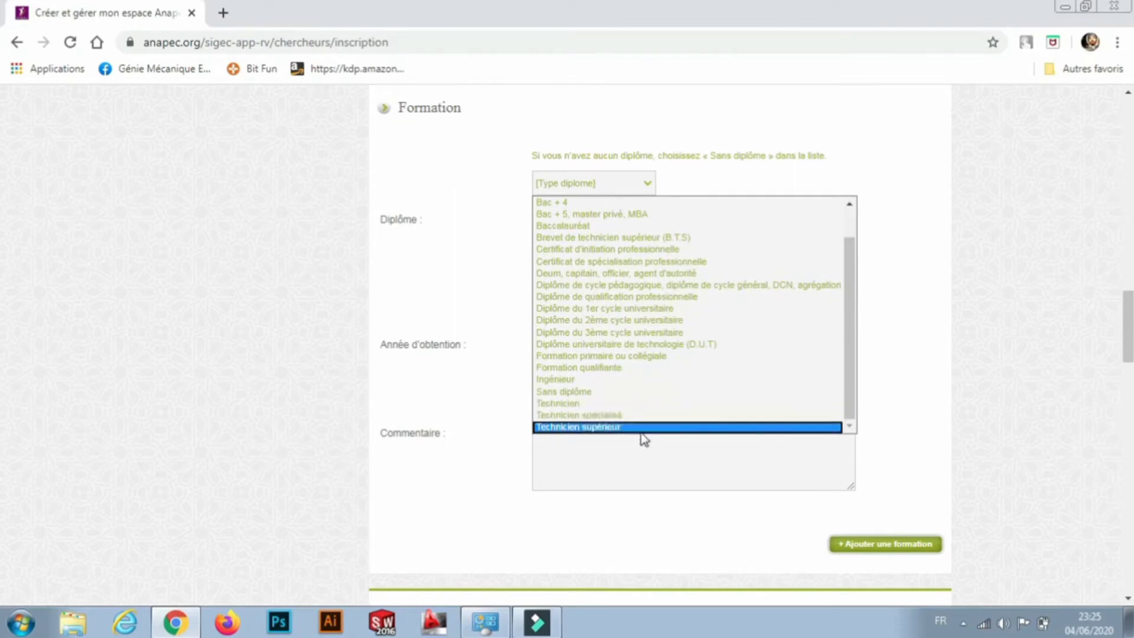
left_click(652, 403)
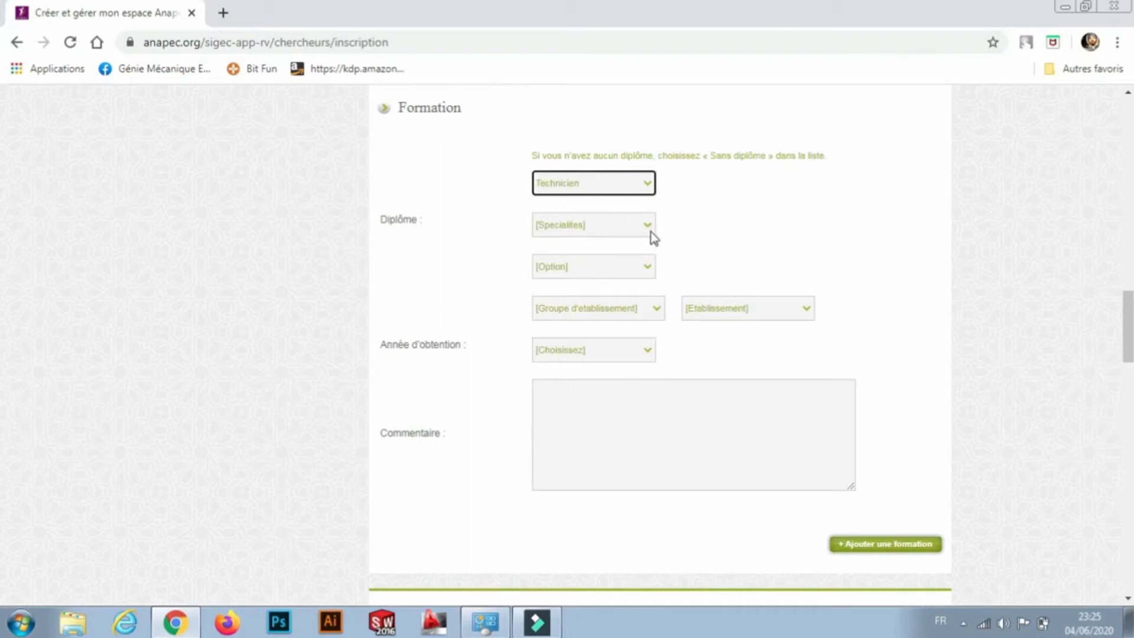
Set the diploma specialty to Maintenance mécanique des équipements and option to Fabrication mécanique.
left_click(648, 226)
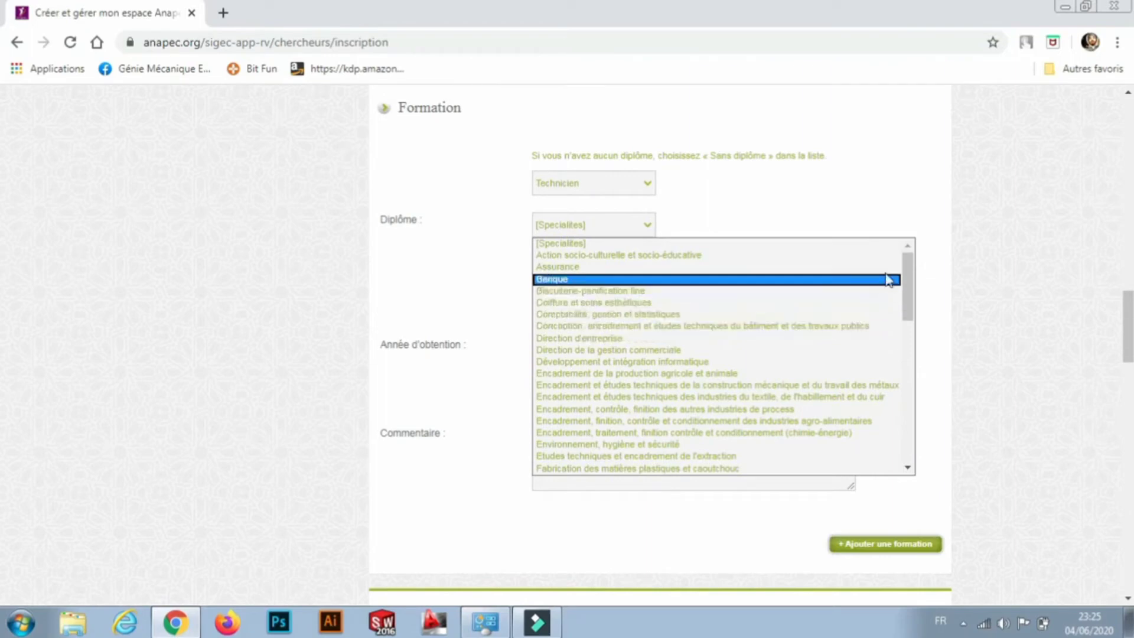
left_click_drag(910, 276, 903, 368)
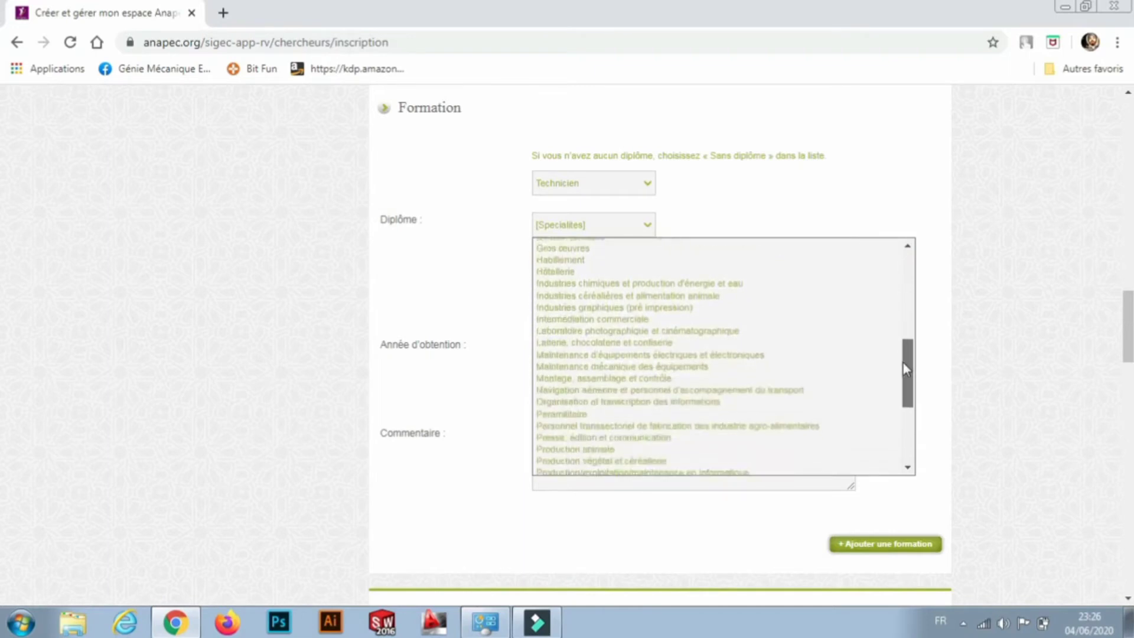
mouse_move(902, 362)
left_mouse_down()
mouse_move(898, 425)
mouse_move(896, 372)
left_mouse_up()
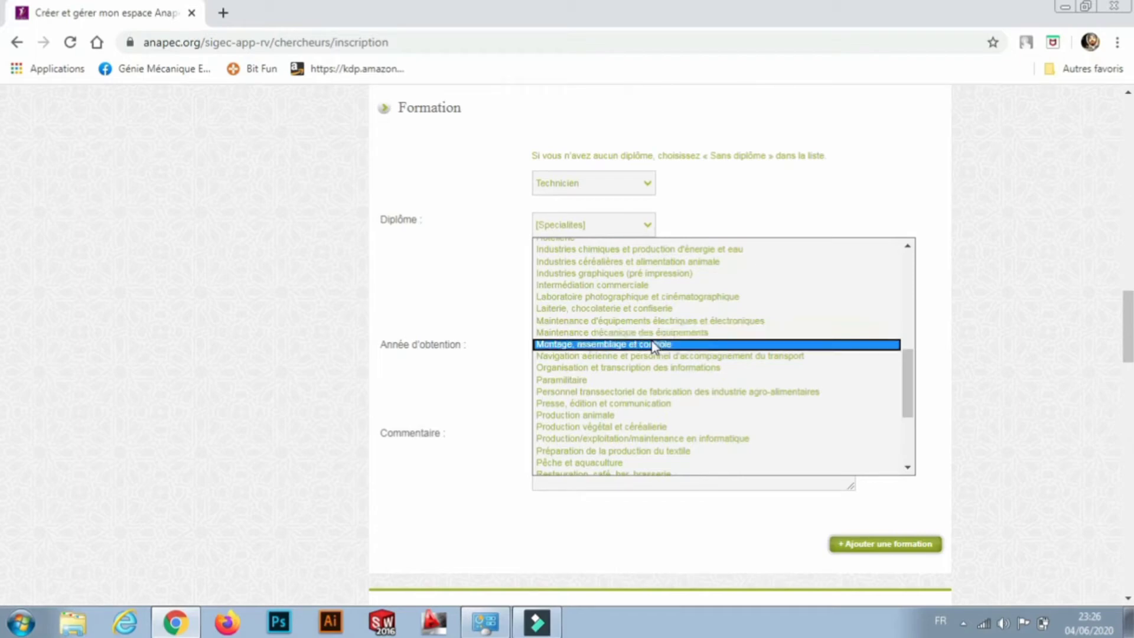
left_click(648, 333)
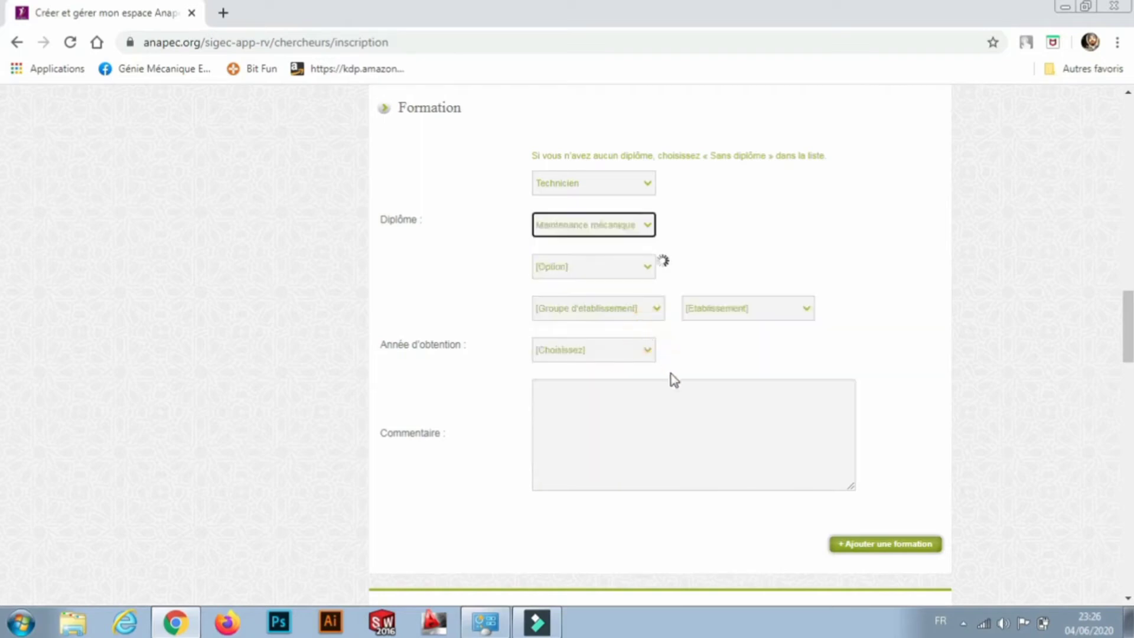
left_click(648, 270)
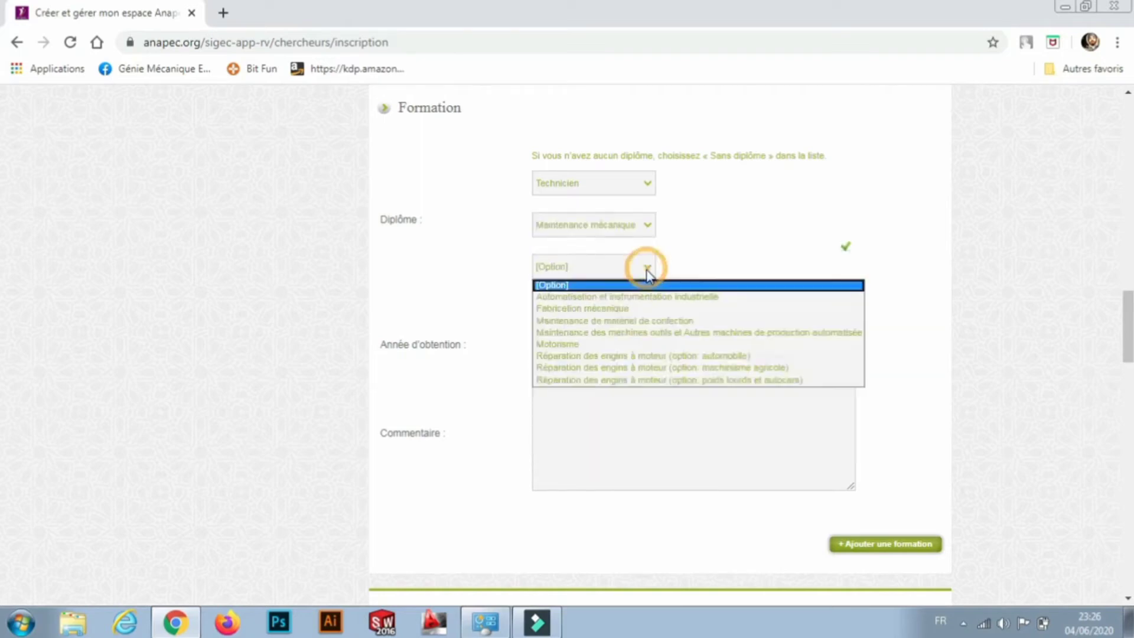
left_click(636, 309)
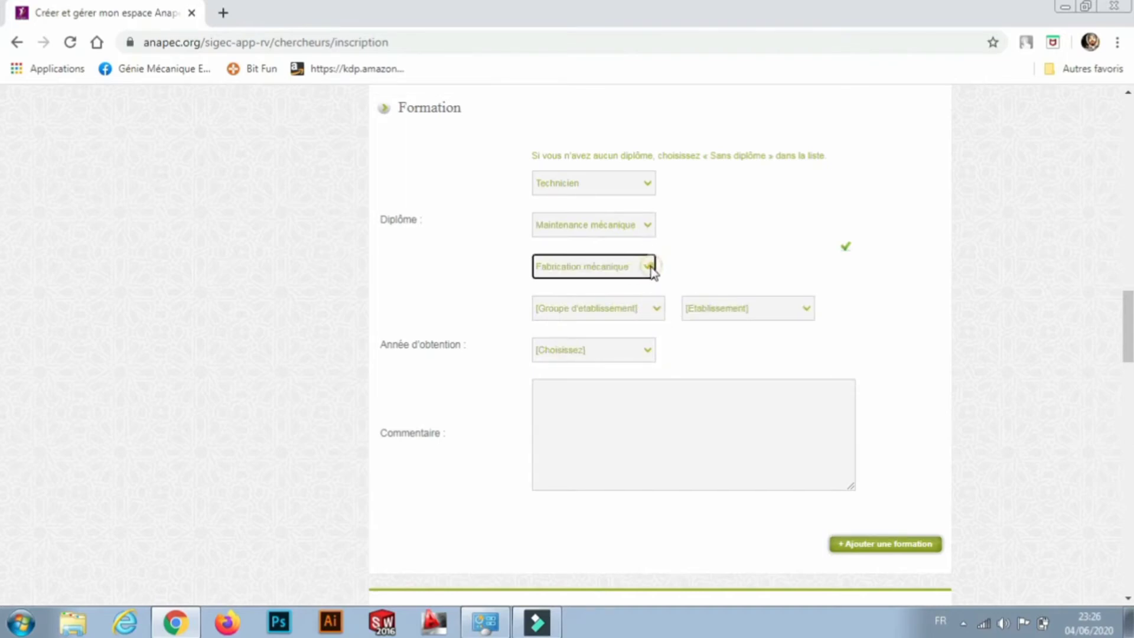
left_click(650, 267)
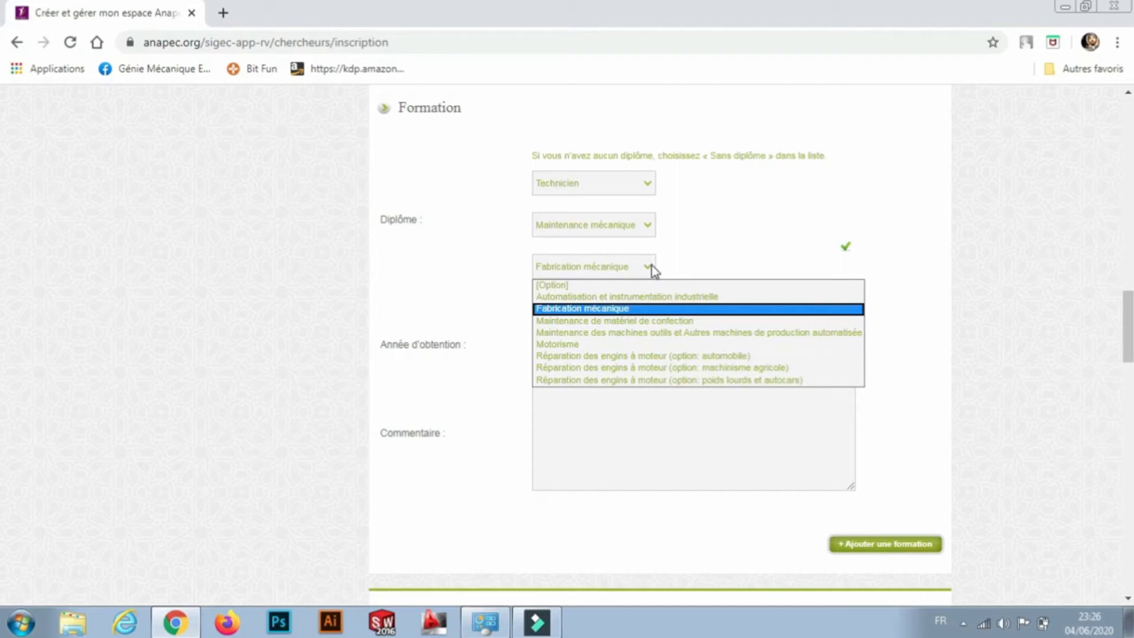
Choose OFPPT as the establishment group and CENTRE SOCIAL MIXTE TANGER as the establishment.
left_click(647, 309)
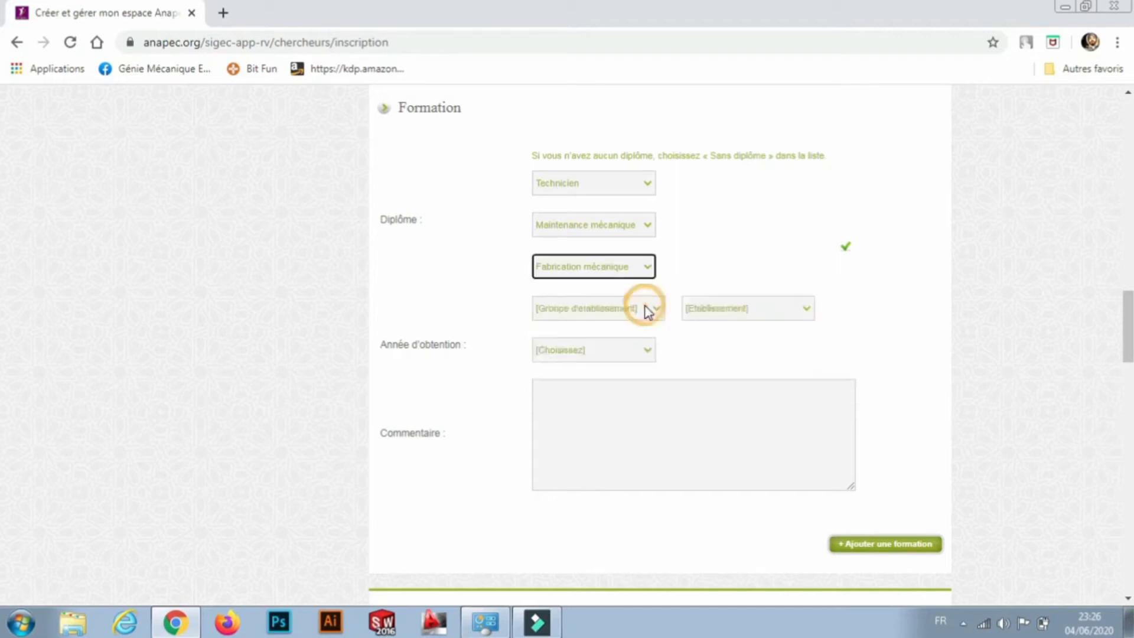
left_click(654, 308)
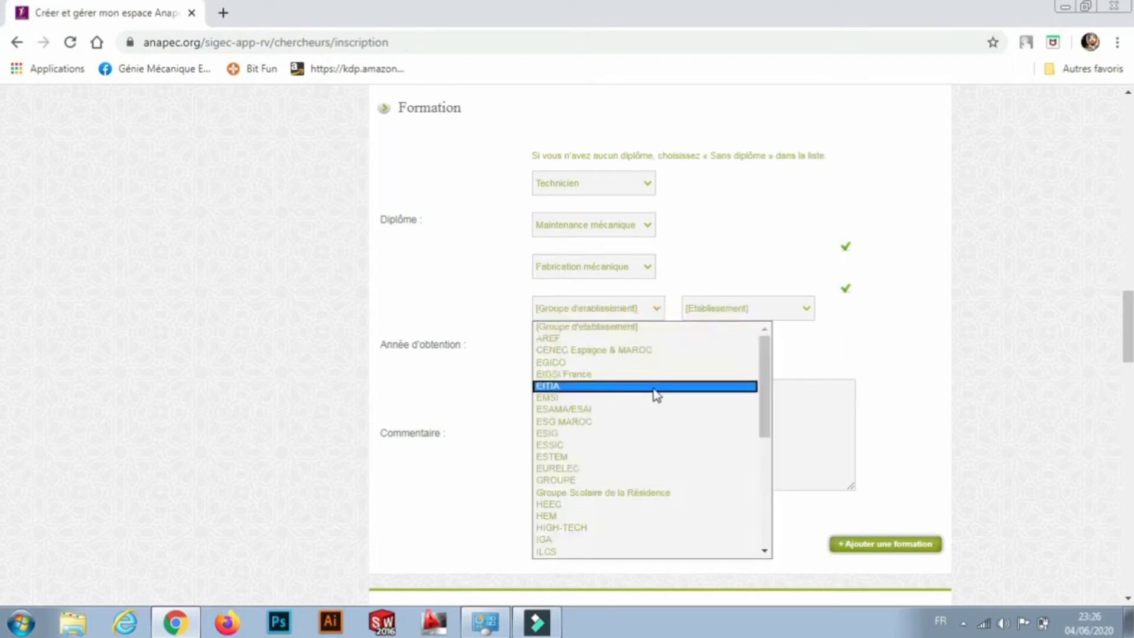
left_click_drag(766, 363, 762, 397)
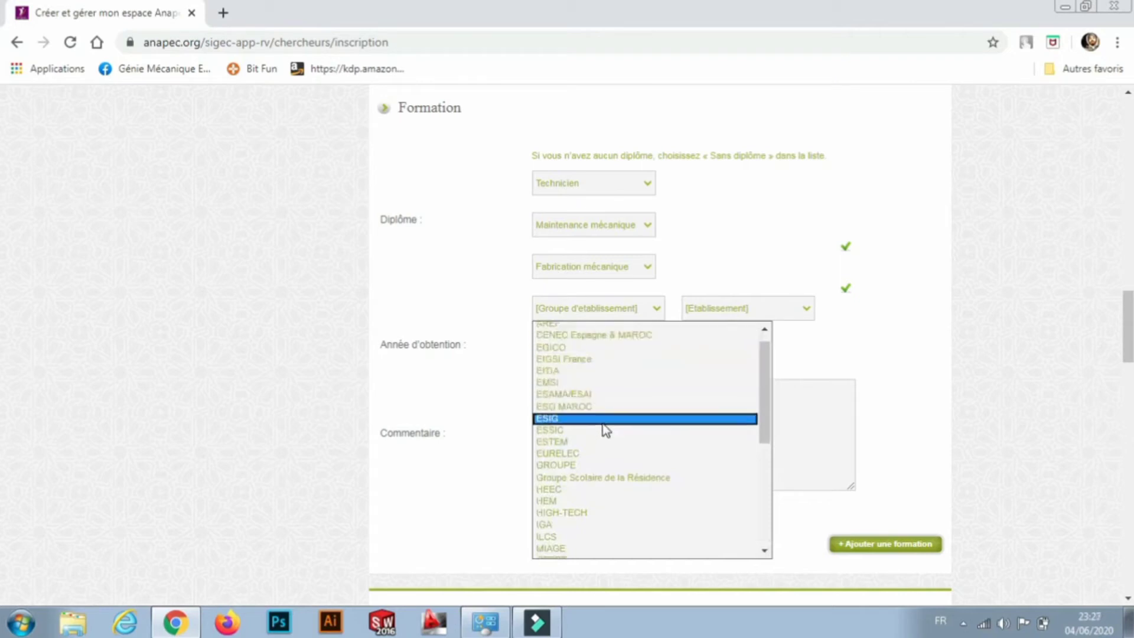
left_click_drag(766, 428, 749, 473)
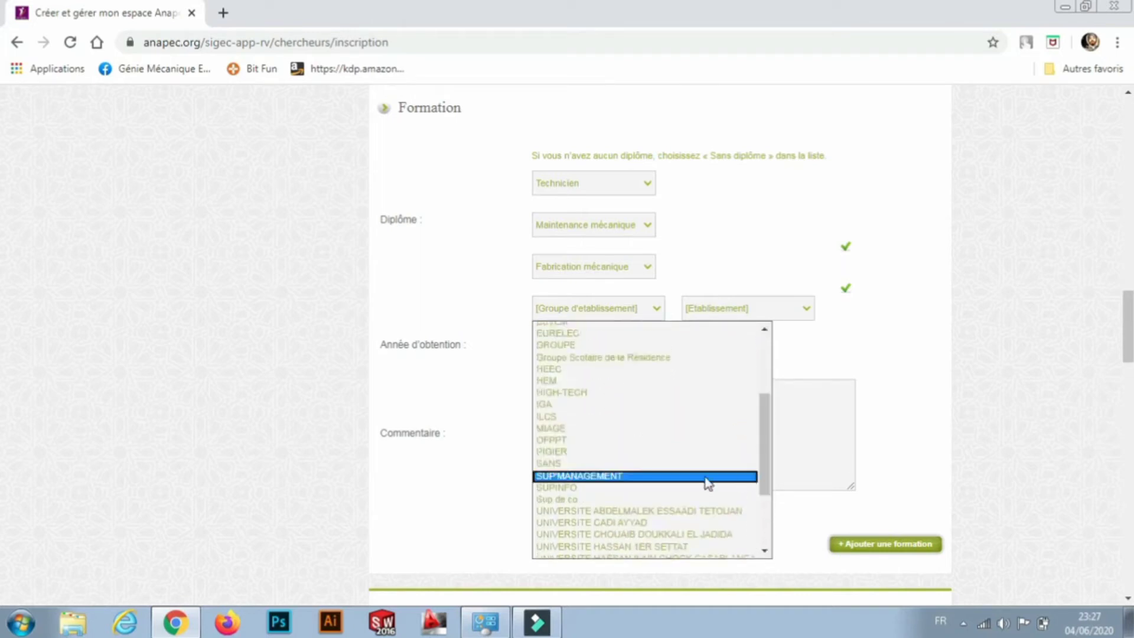
left_click(593, 440)
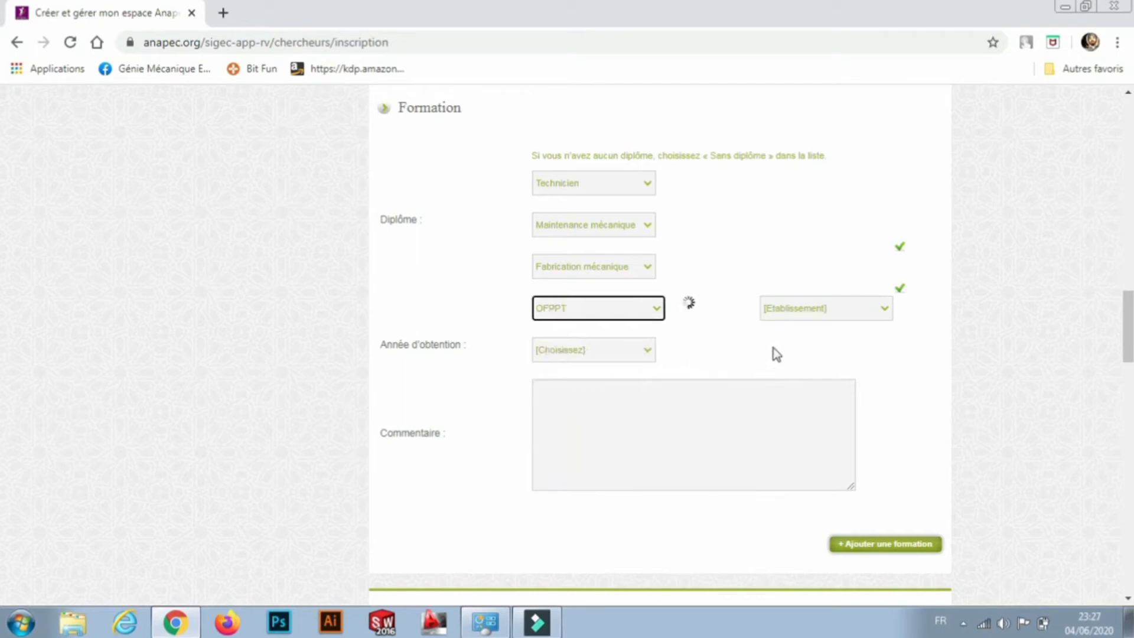
left_click(806, 311)
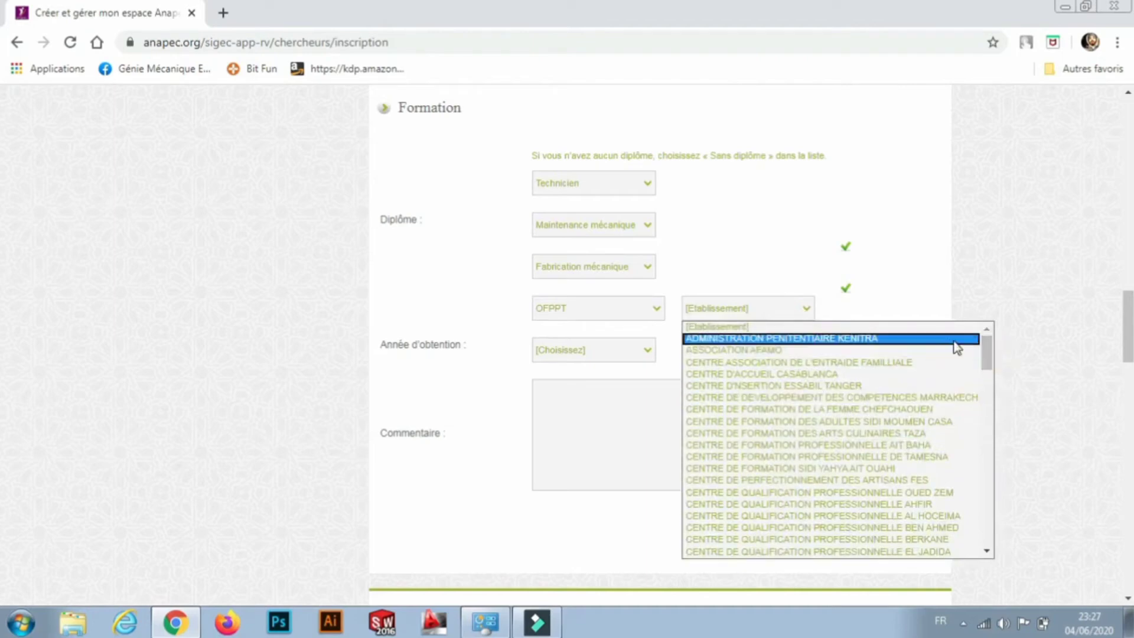
left_click_drag(984, 353, 979, 408)
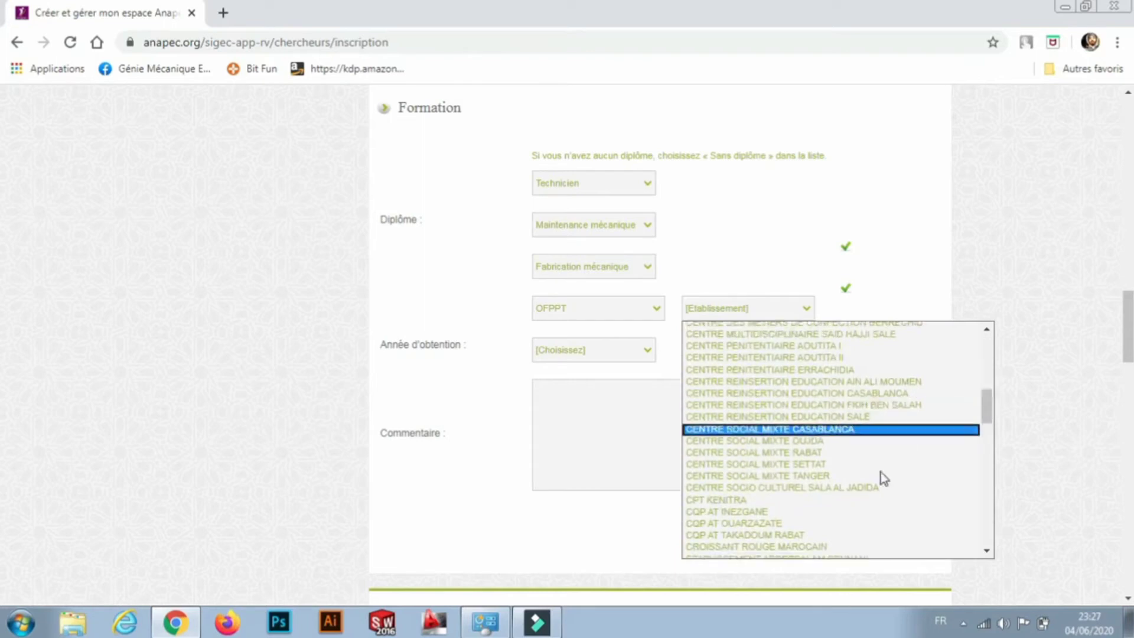
left_click(834, 475)
Set the year obtained to 2015.
left_click(647, 353)
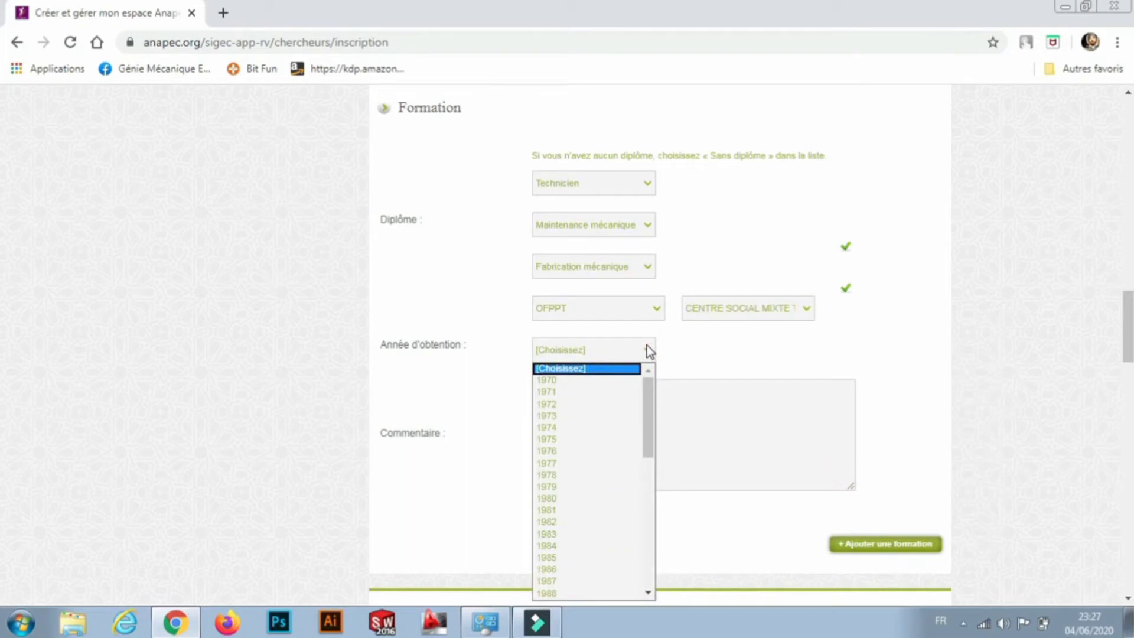
left_click_drag(653, 392, 650, 552)
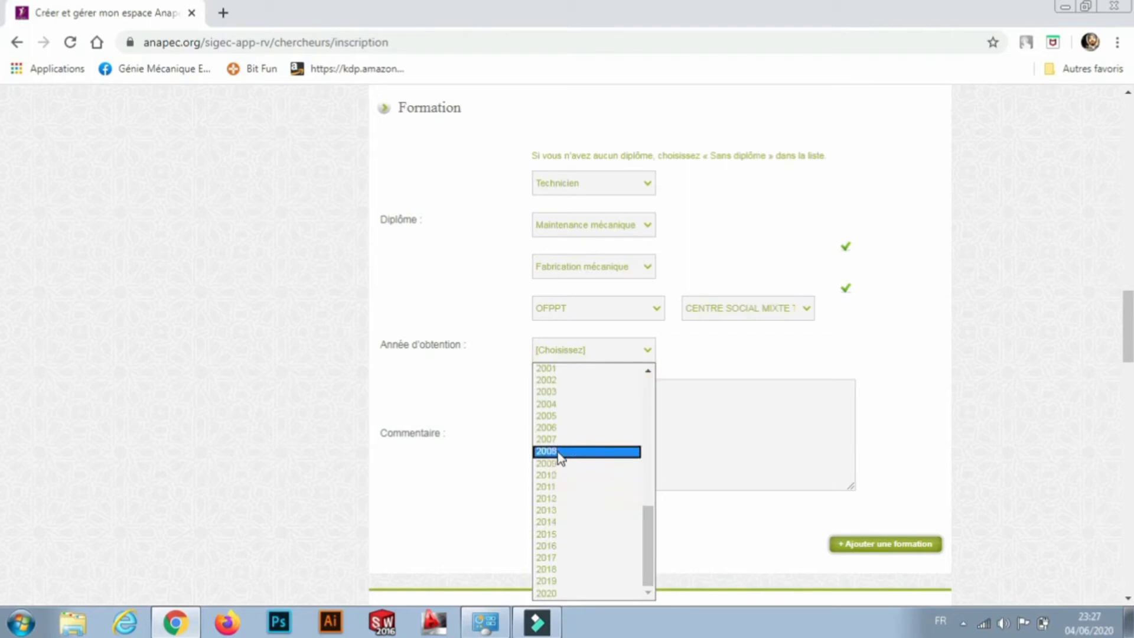
left_click(558, 534)
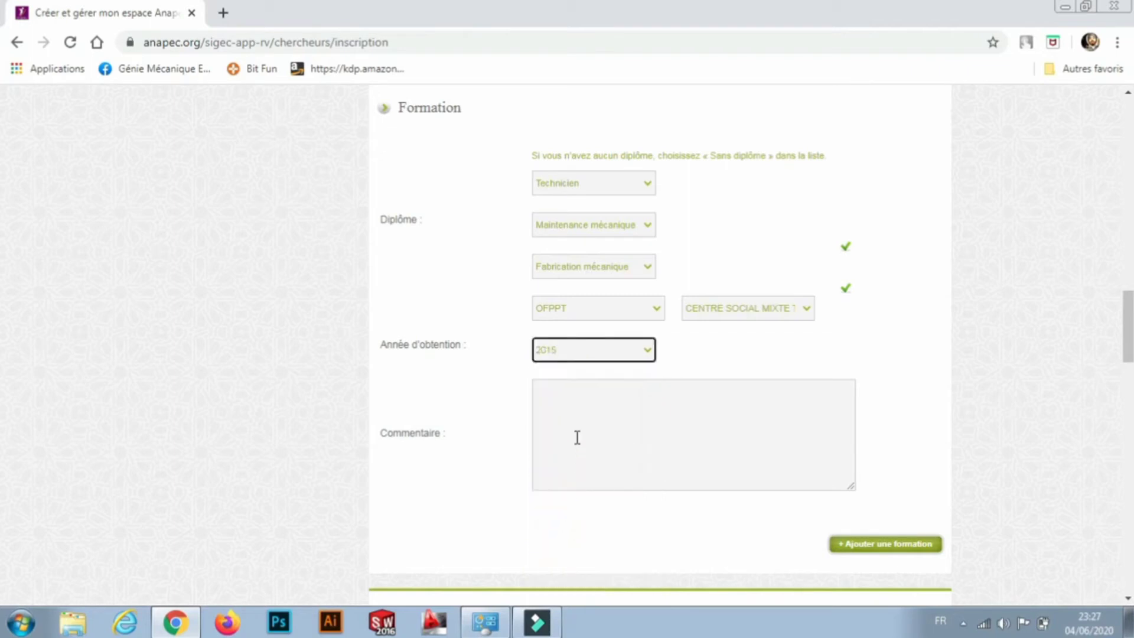
left_click(574, 418)
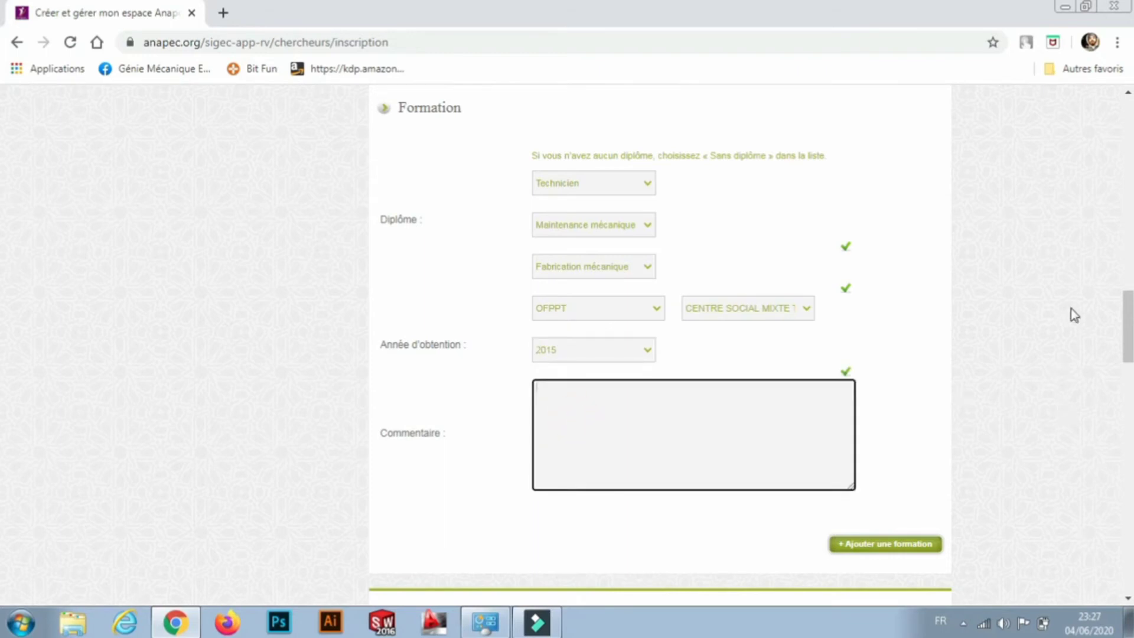
left_click_drag(1131, 317, 1131, 372)
Pick 13 September 2013 as the experience start date in the calendar.
scroll(1, 372, "down", 2)
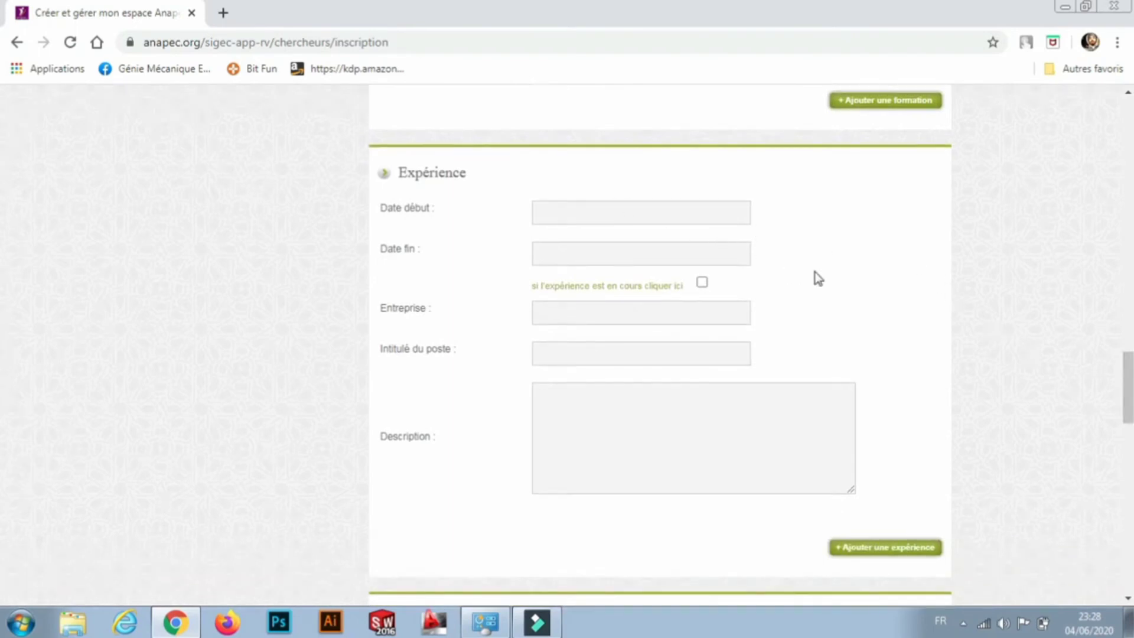
left_click(610, 216)
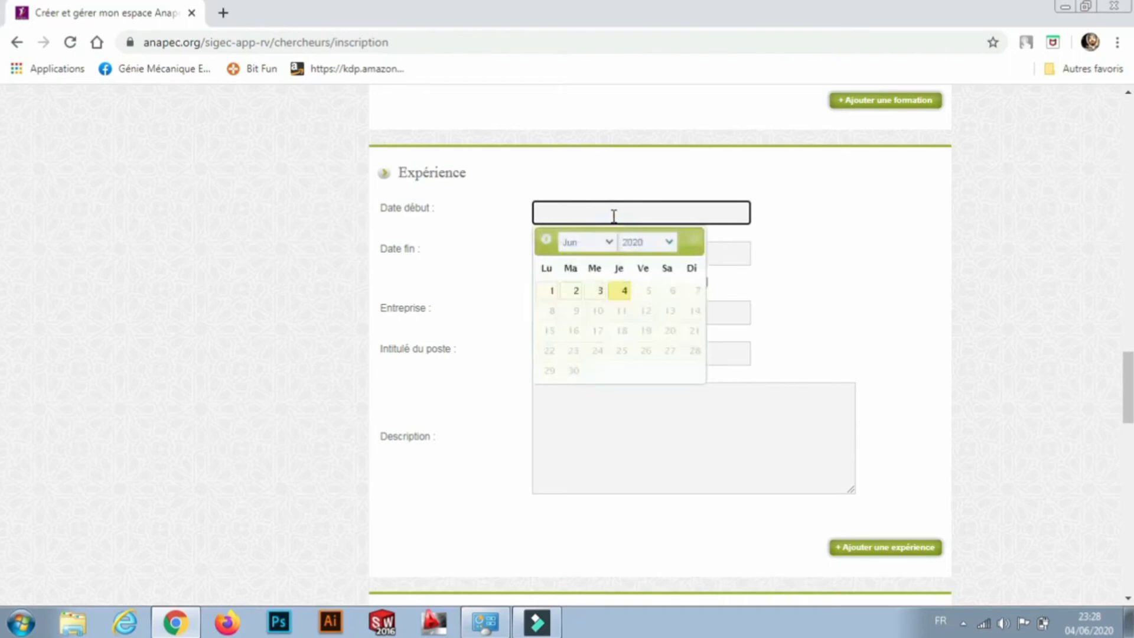
left_click(668, 241)
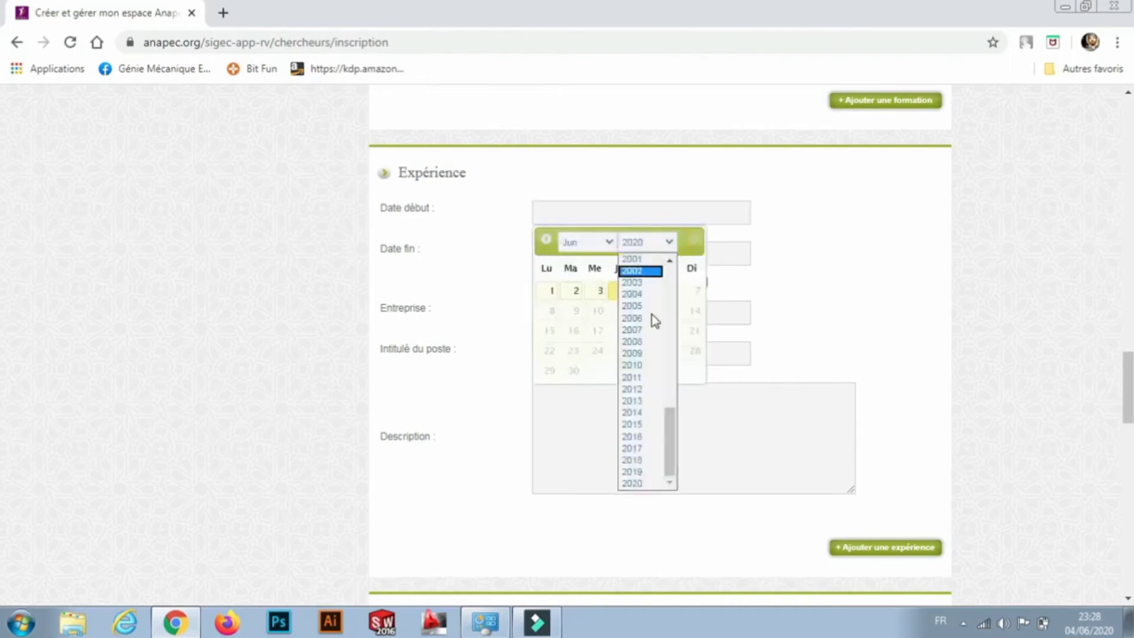
left_click(639, 389)
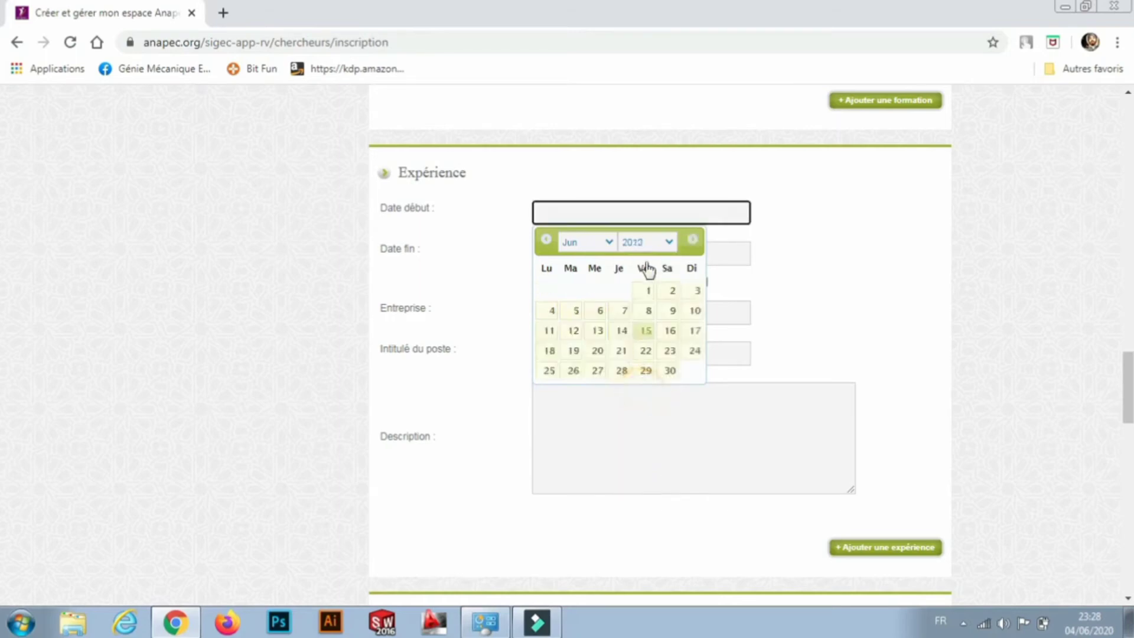
left_click(608, 242)
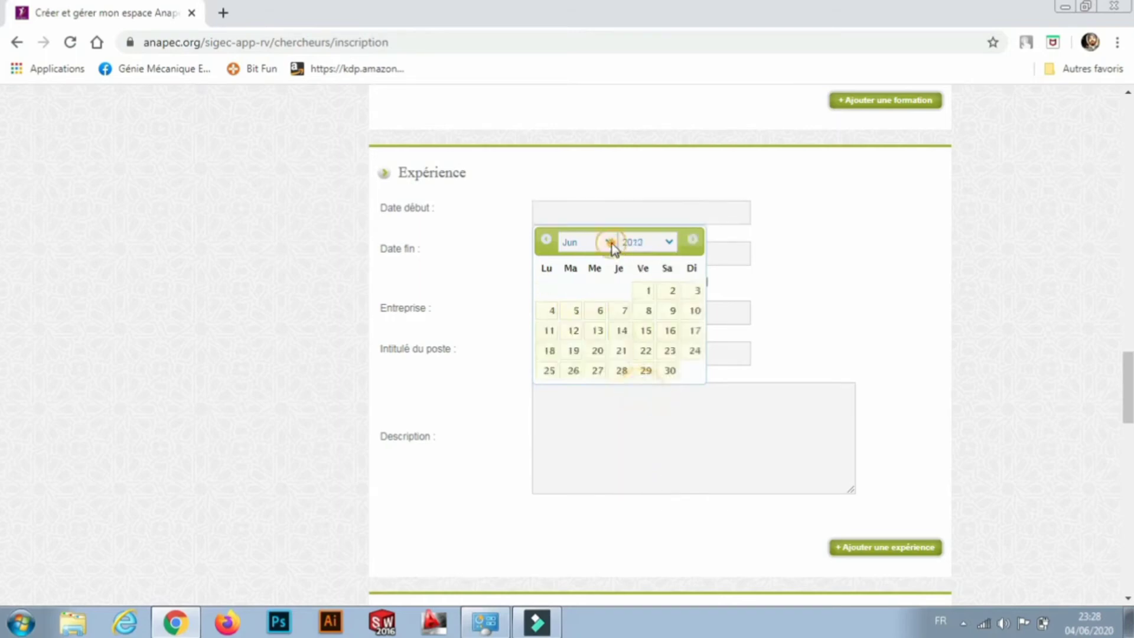
left_click(667, 243)
left_click(667, 243)
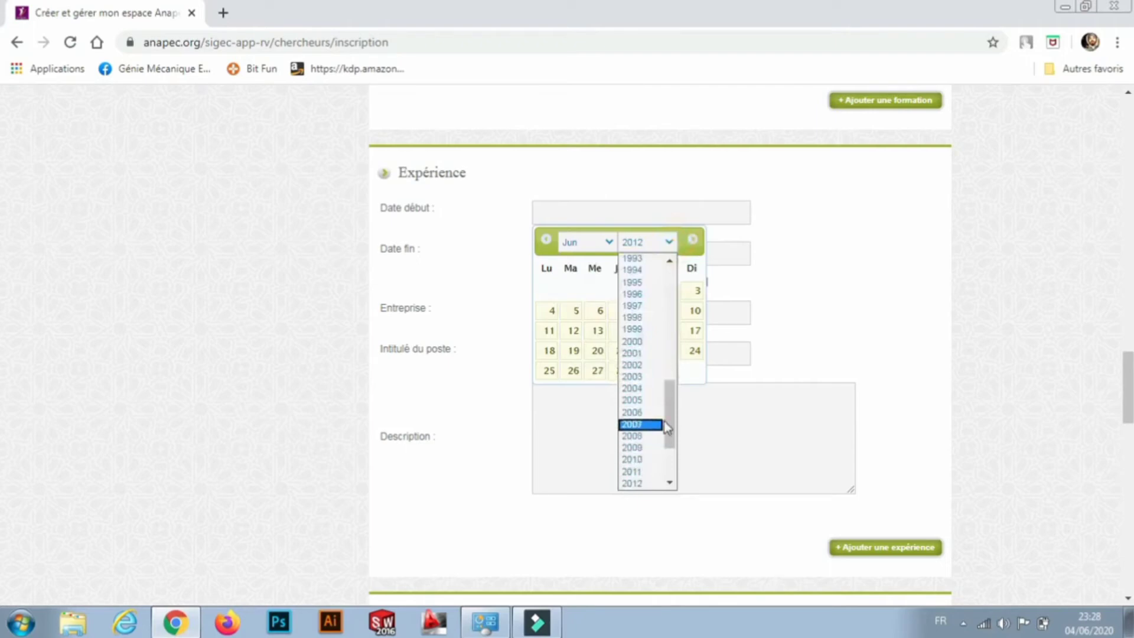
left_click_drag(671, 405, 672, 425)
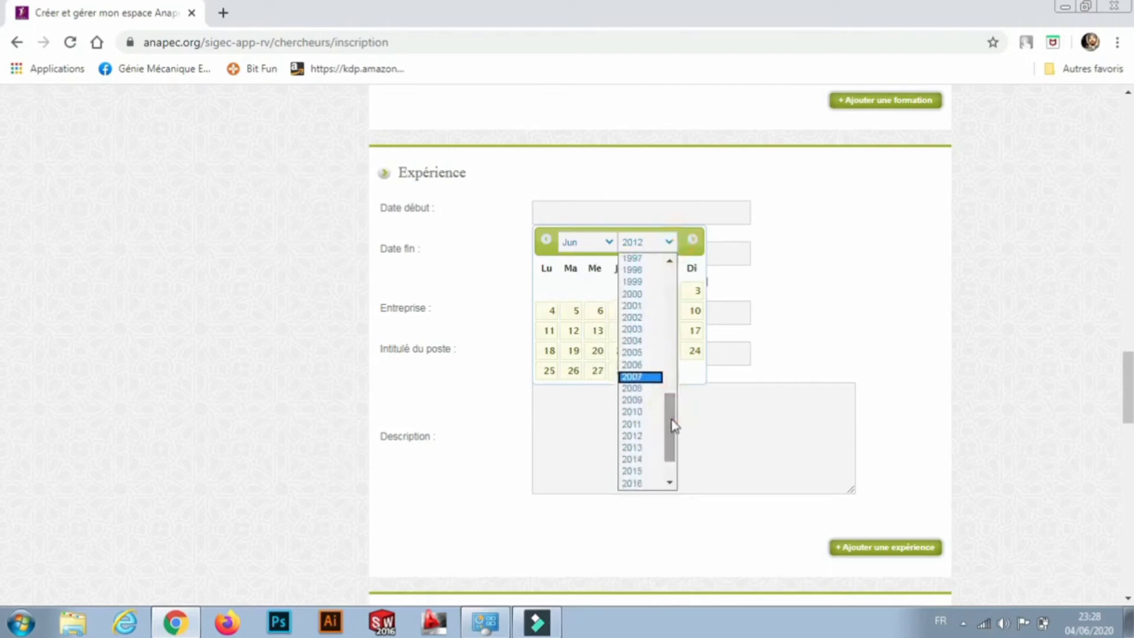
left_click(650, 447)
left_click(608, 243)
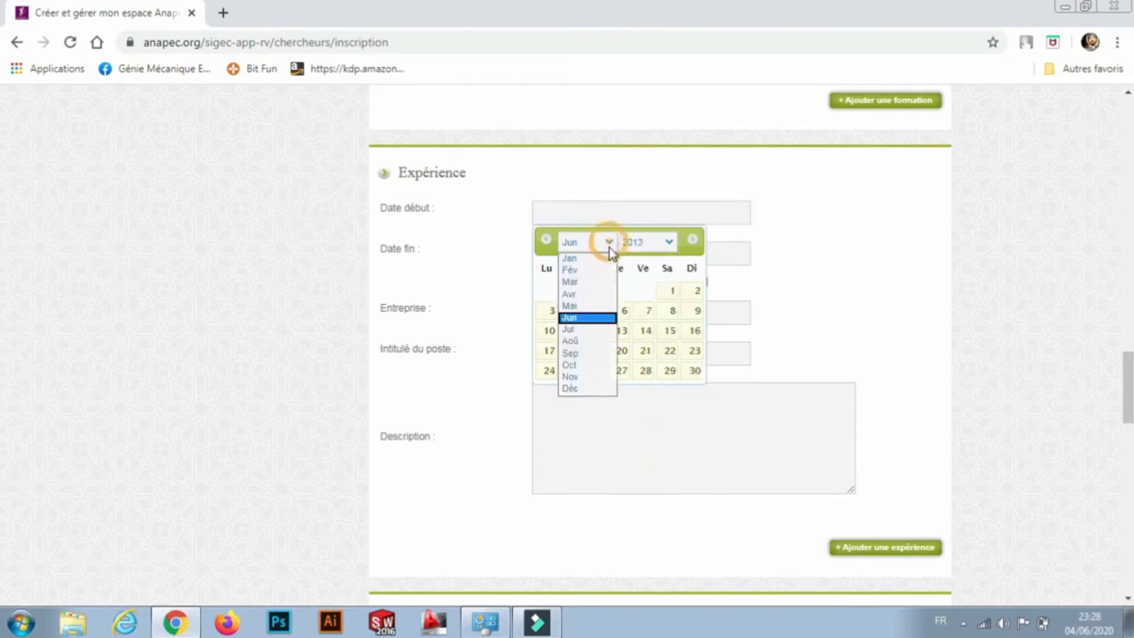
left_click(594, 353)
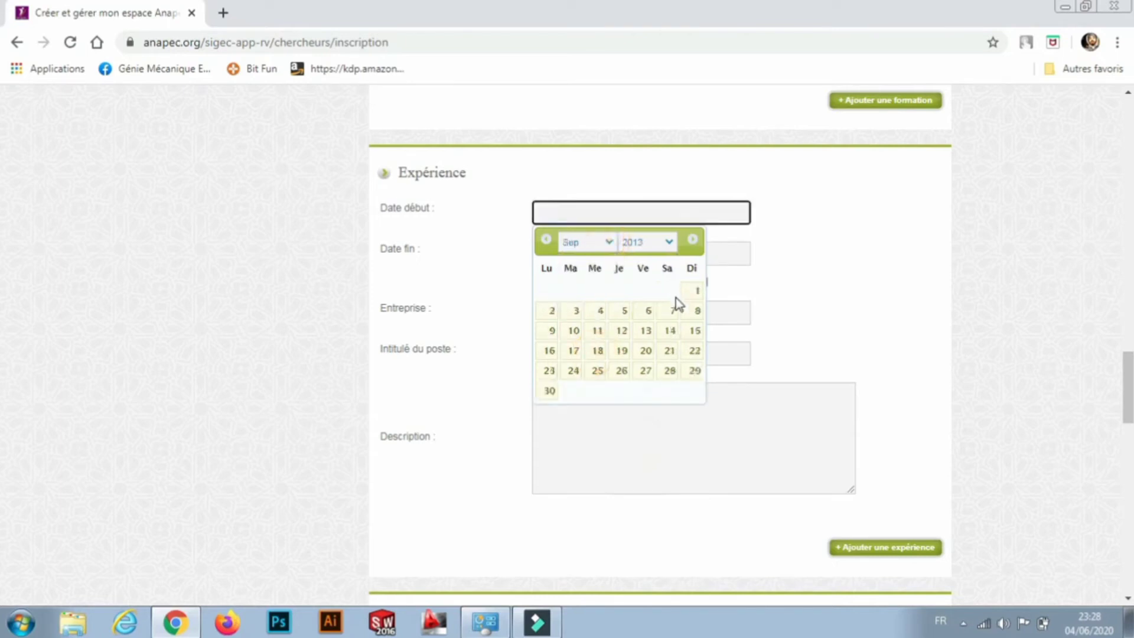
left_click(649, 332)
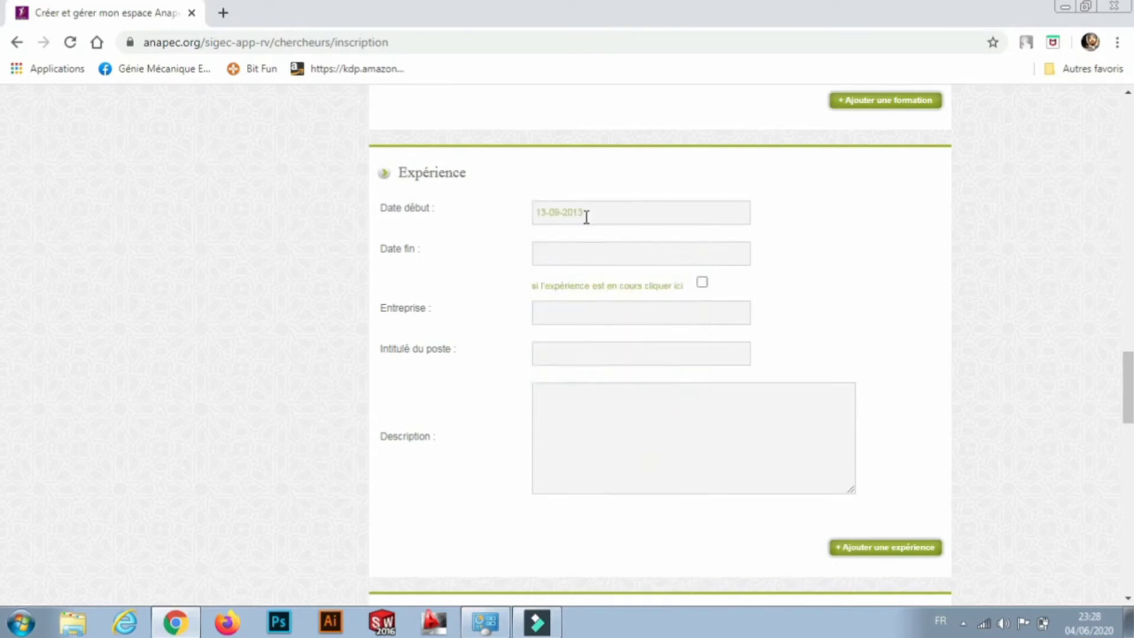
Pick 22 August 2014 as the experience end date in the calendar.
left_click(552, 248)
left_click(668, 283)
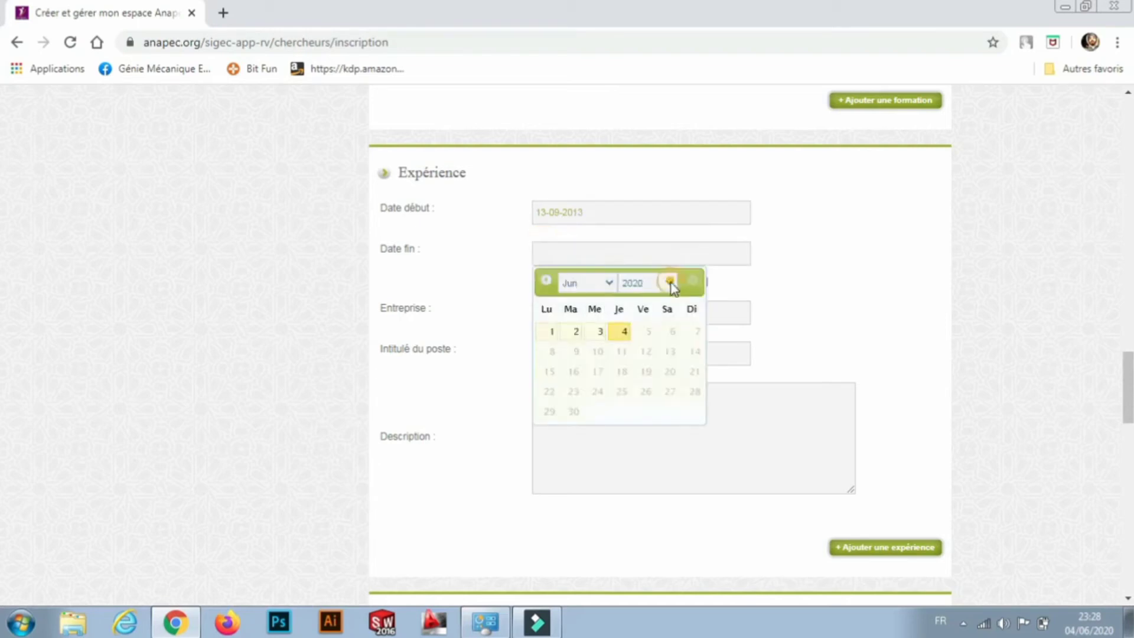
left_click(637, 311)
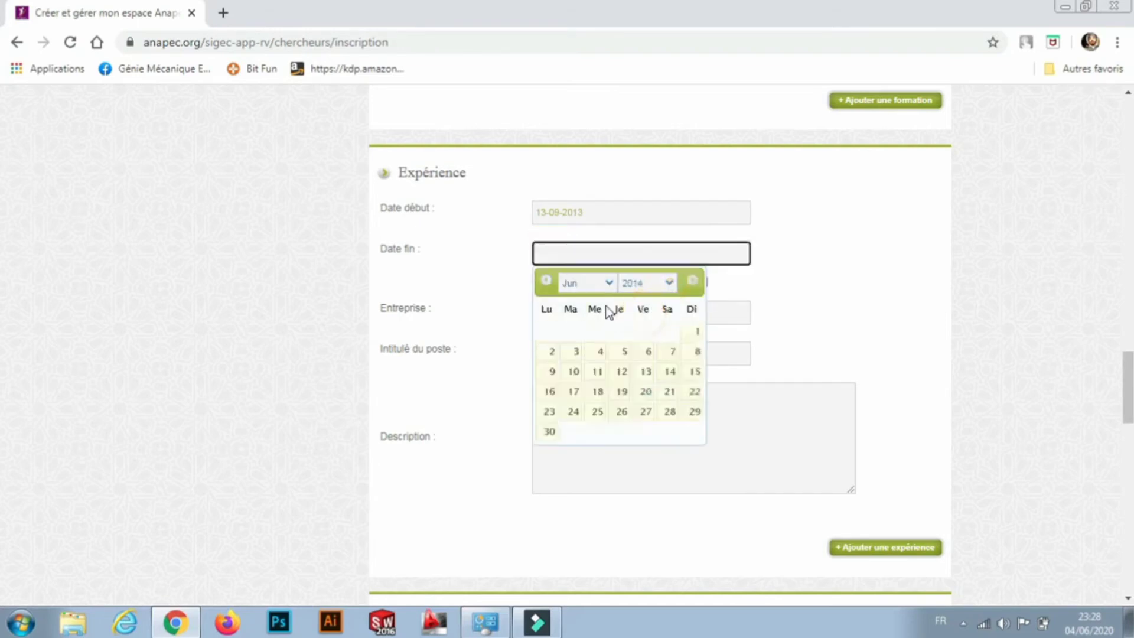
left_click(609, 287)
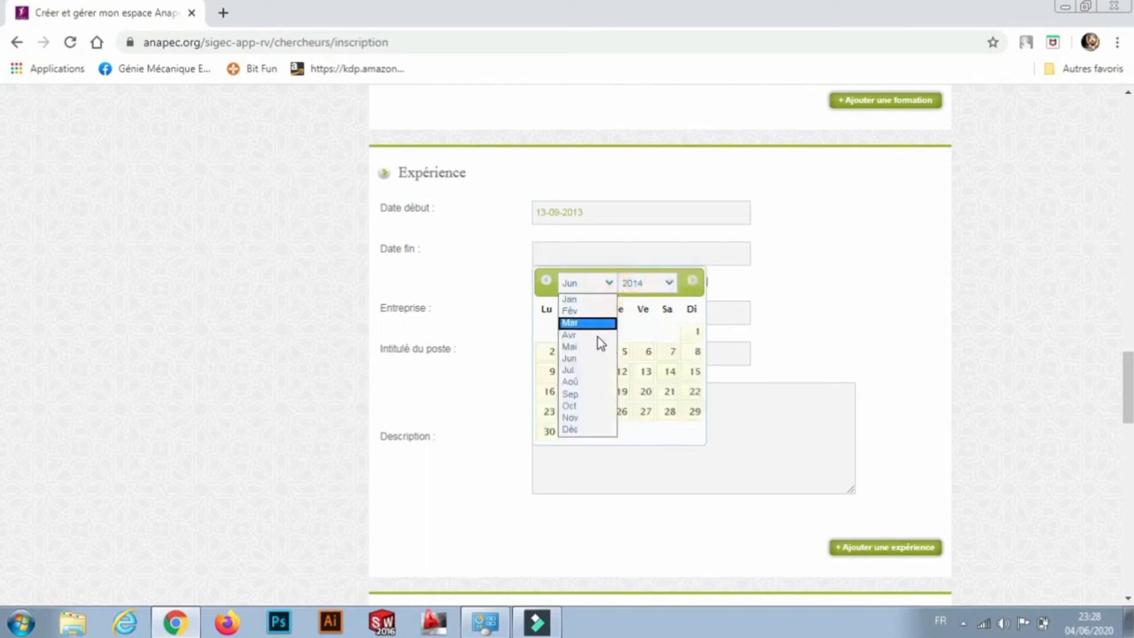
left_click(586, 380)
left_click(646, 392)
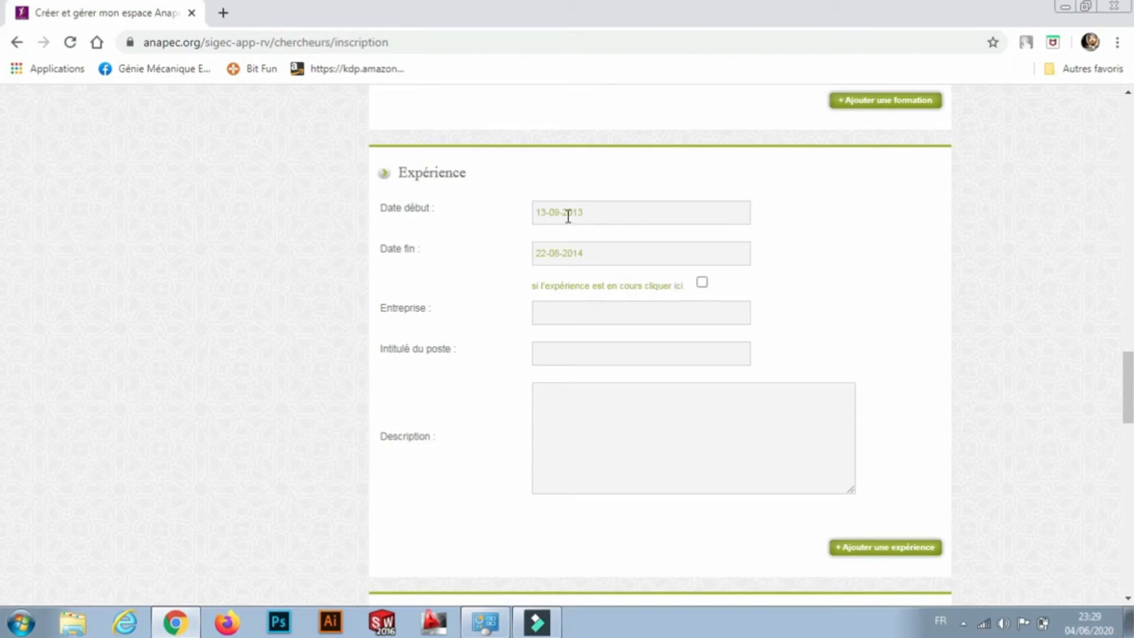
Enter the employer's company name and the job title 'operateur'.
left_click(594, 311)
type("B")
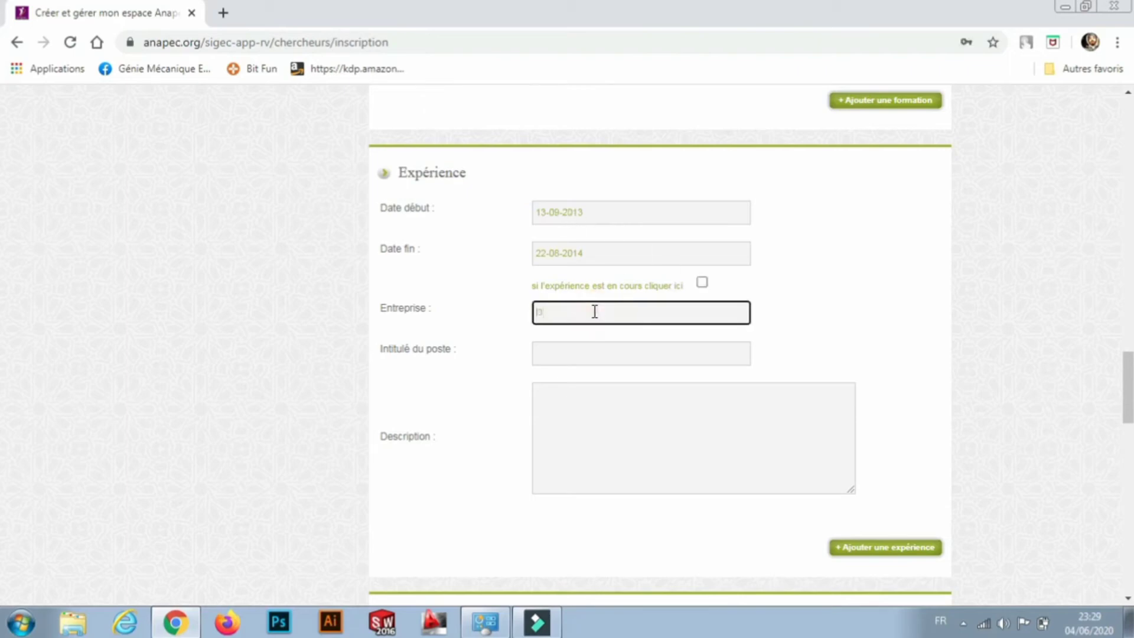
type("haer societe")
left_click(589, 356)
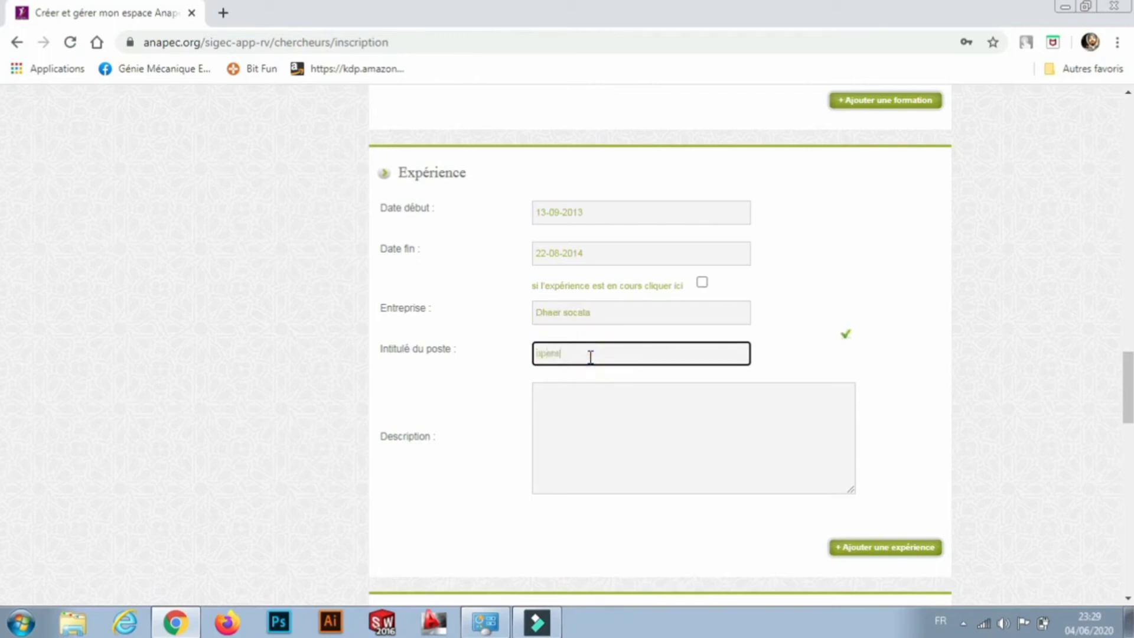
type("operateur")
List détourage, assemblage and perçage on separate description lines, correcting the spelling.
left_click(587, 400)
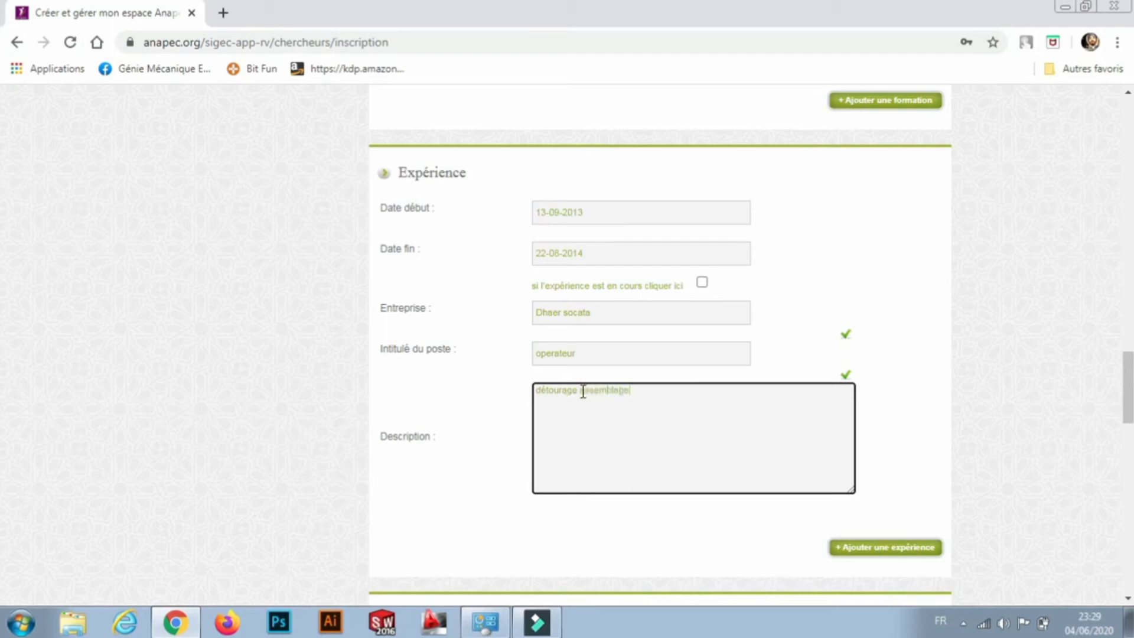
left_click(582, 389)
key("Return")
left_click(594, 406)
key("Return")
type("pliage")
key("Return")
right_click(549, 413)
left_click(599, 214)
left_click(951, 443)
left_click(703, 424)
Set the first language to Arabe with level Langue maternelle.
scroll(3, 372, "down", 3)
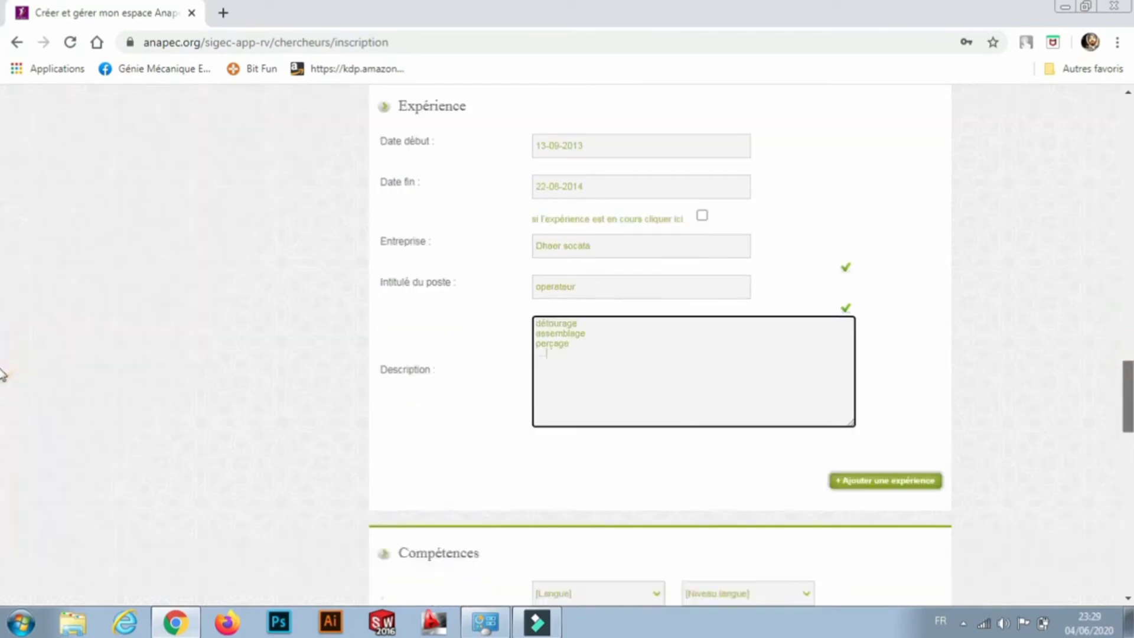
scroll(2, 389, "down", 2)
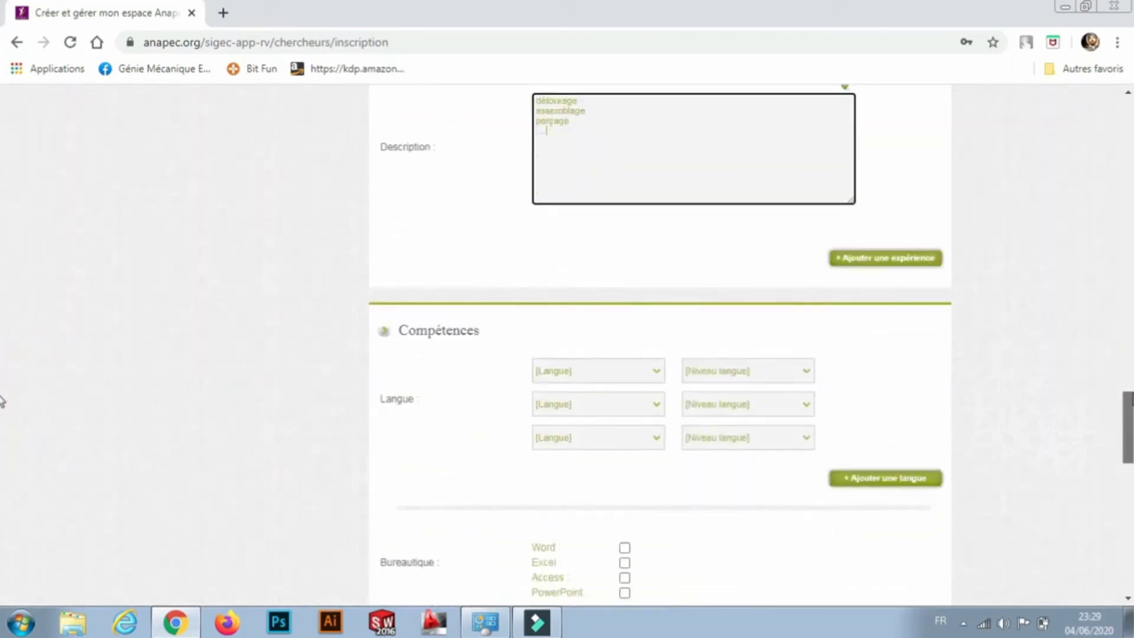
scroll(3, 384, "up", 3)
scroll(2, 380, "up", 3)
scroll(3, 384, "down", 3)
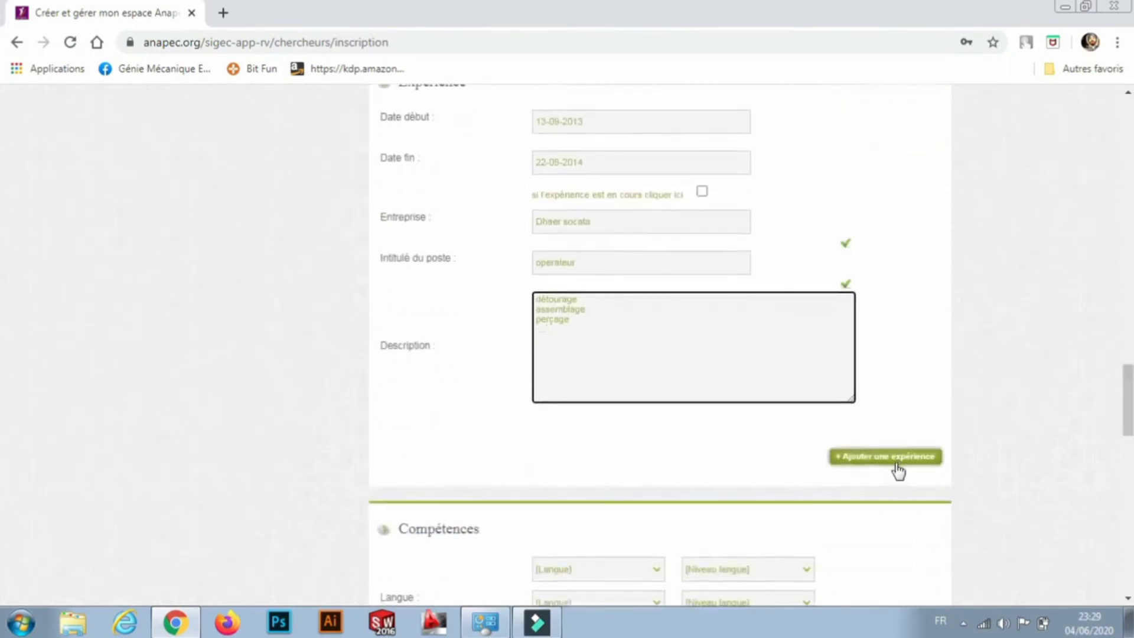
left_click_drag(1128, 392, 1127, 458)
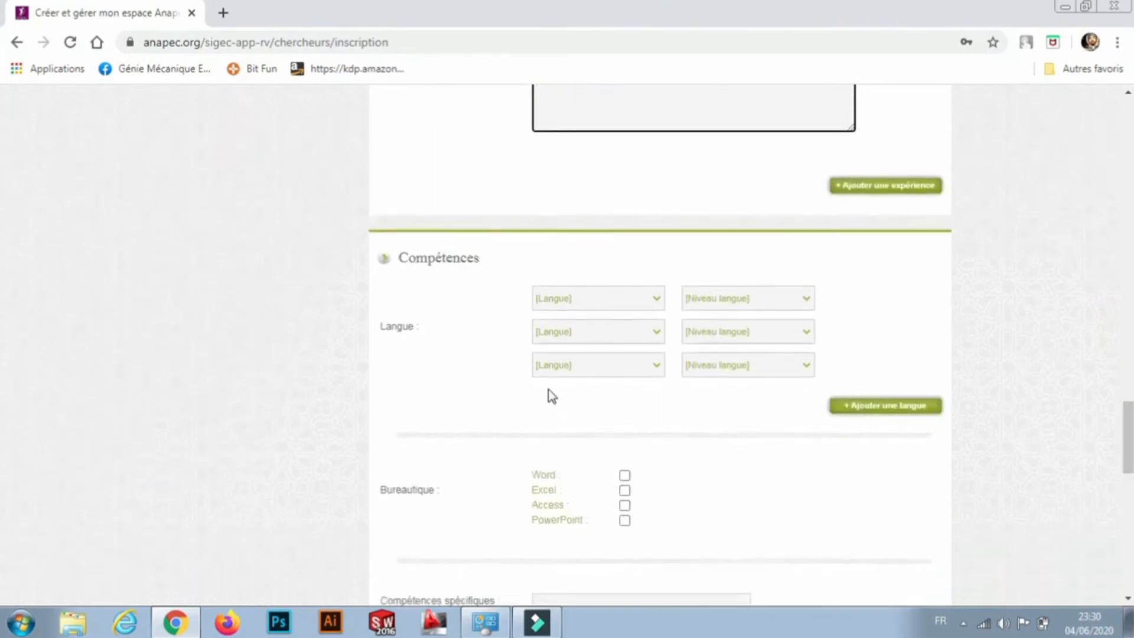
left_click(656, 299)
left_click(609, 326)
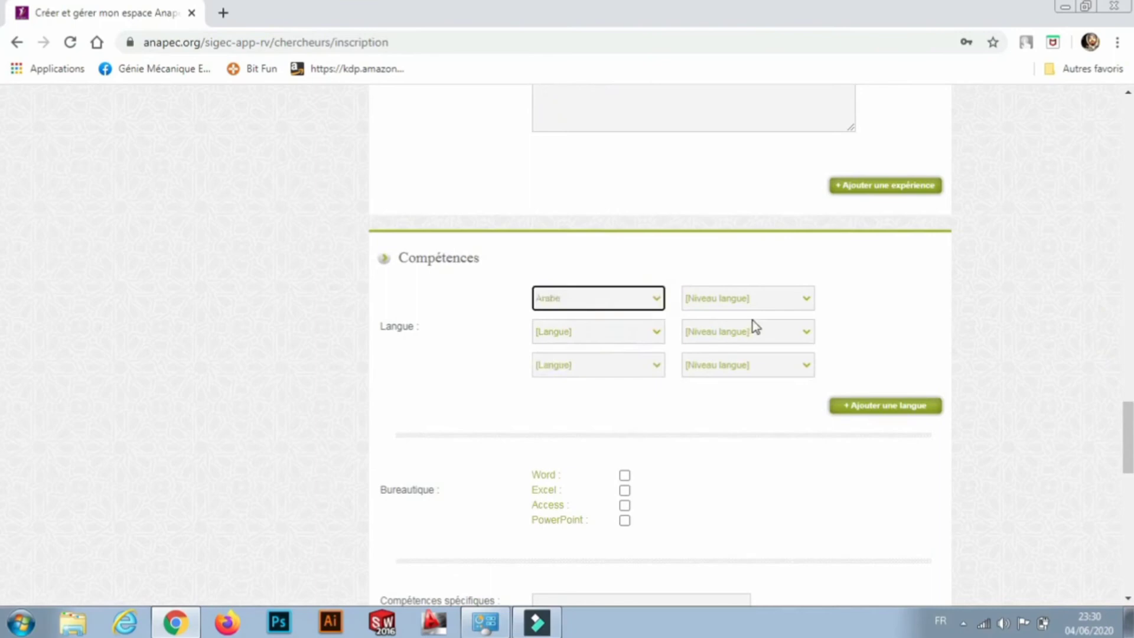
left_click(807, 302)
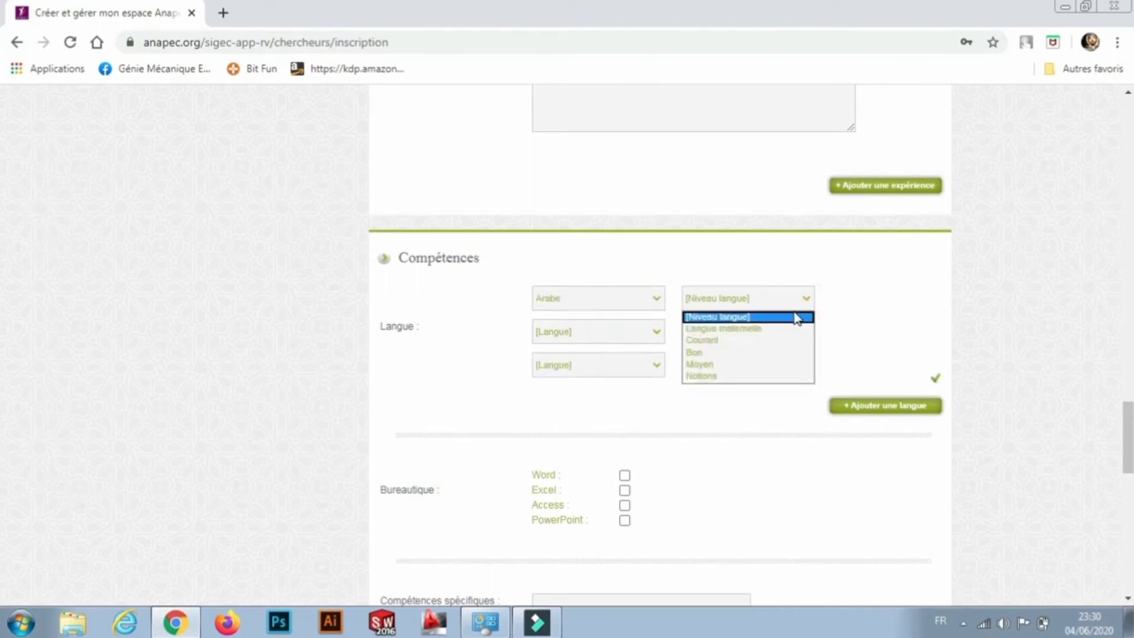
left_click(777, 331)
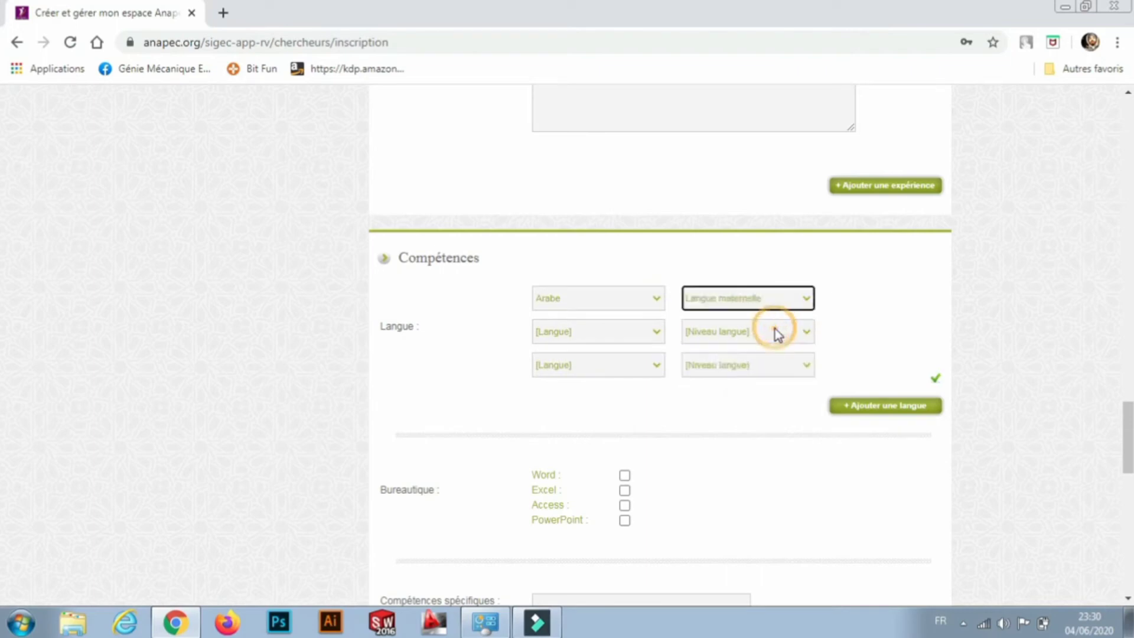
Set the second language to Francais (Bon) and the third to Anglais (Notions).
left_click(660, 332)
left_click(604, 374)
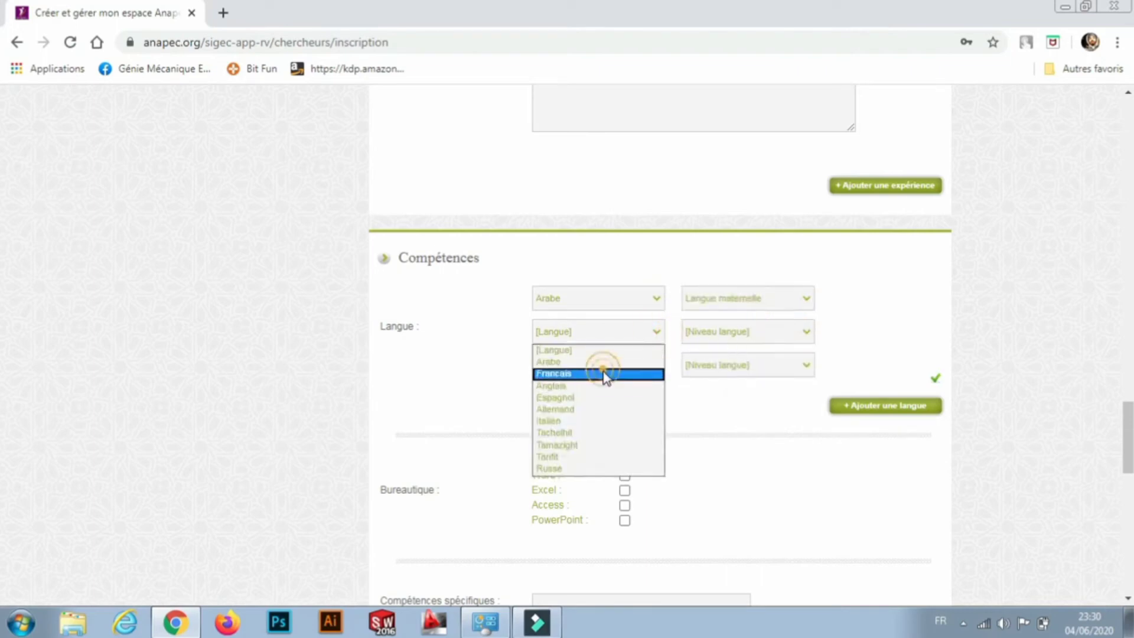
left_click(805, 332)
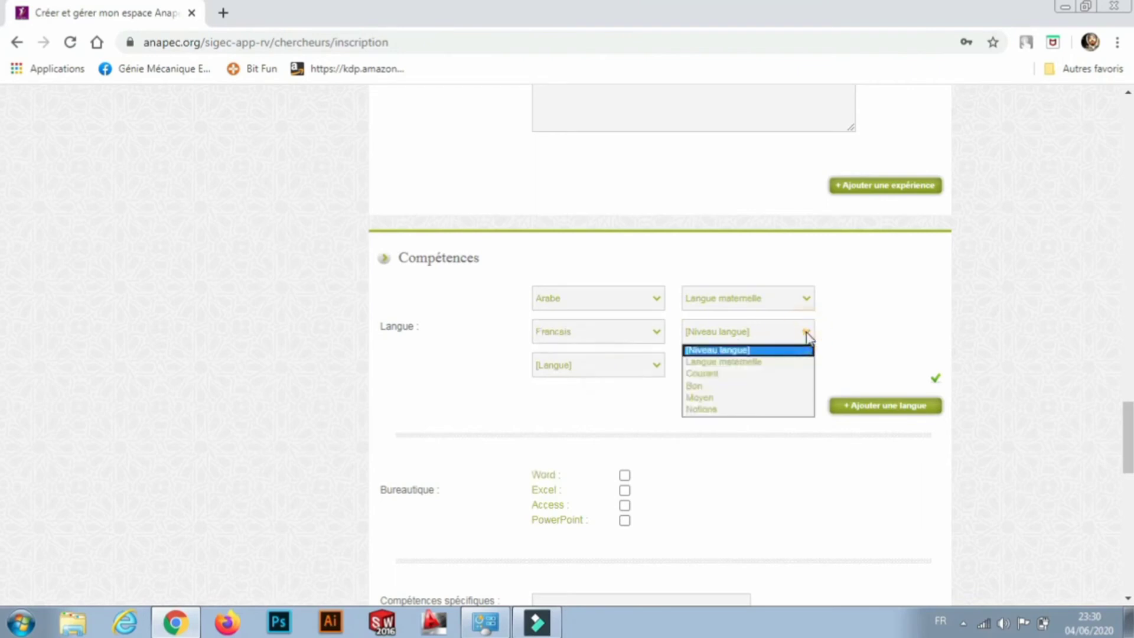
left_click(738, 386)
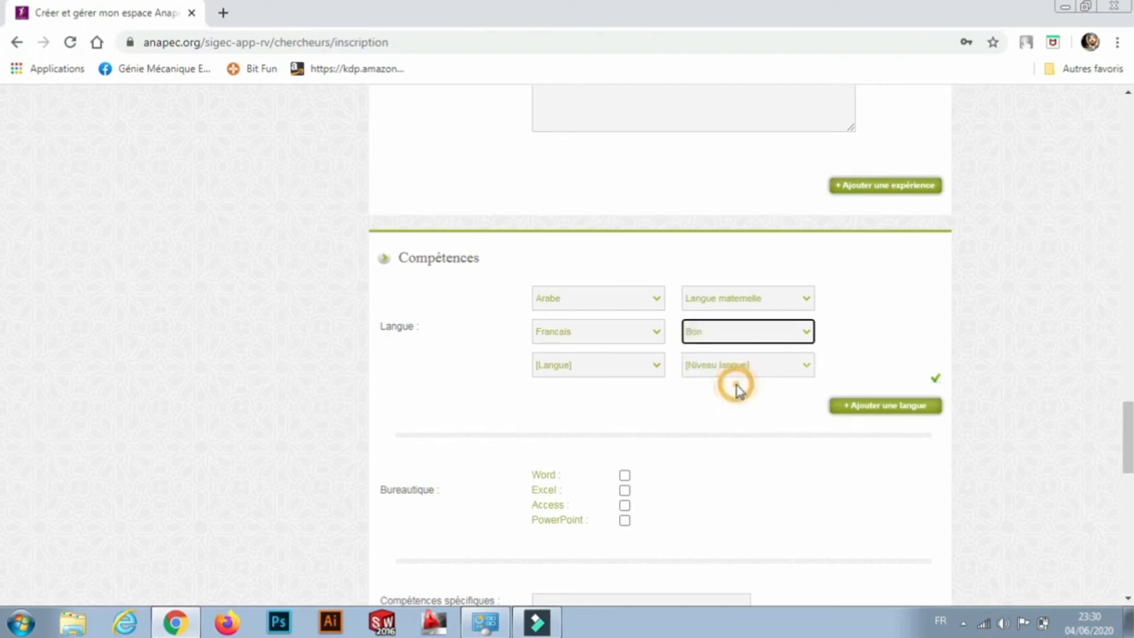
left_click(654, 363)
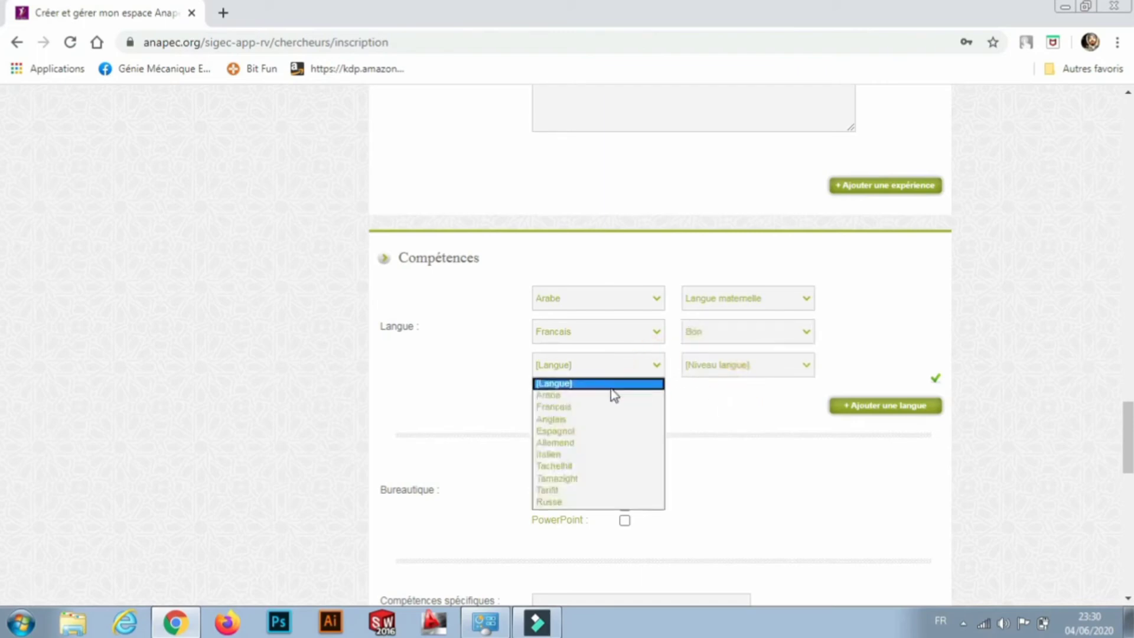
left_click(568, 420)
left_click(801, 372)
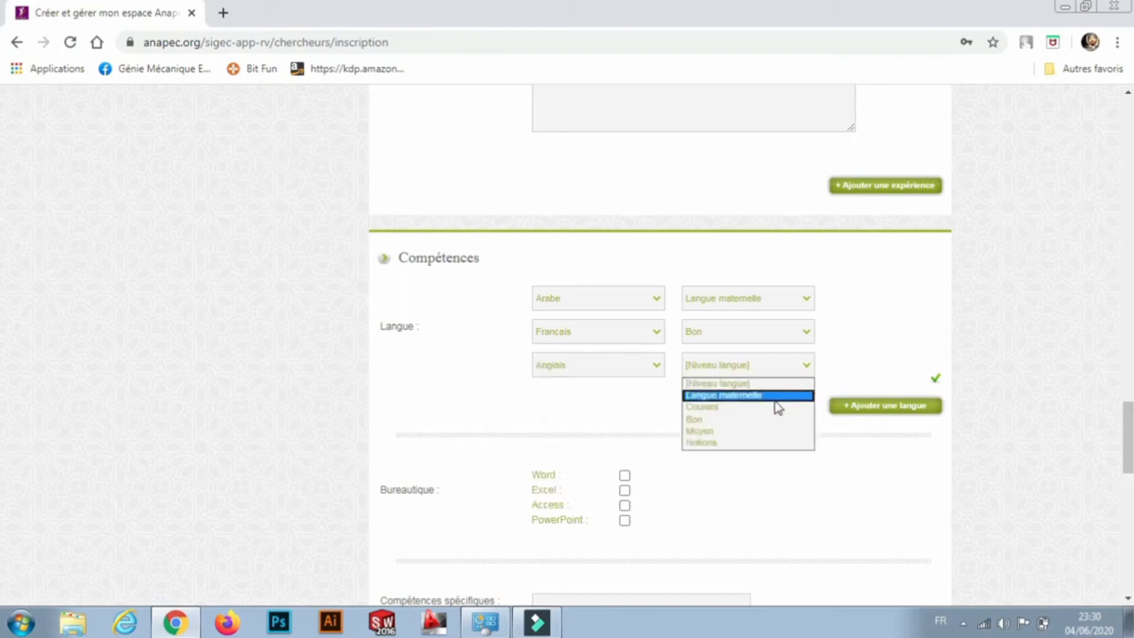
left_click(735, 444)
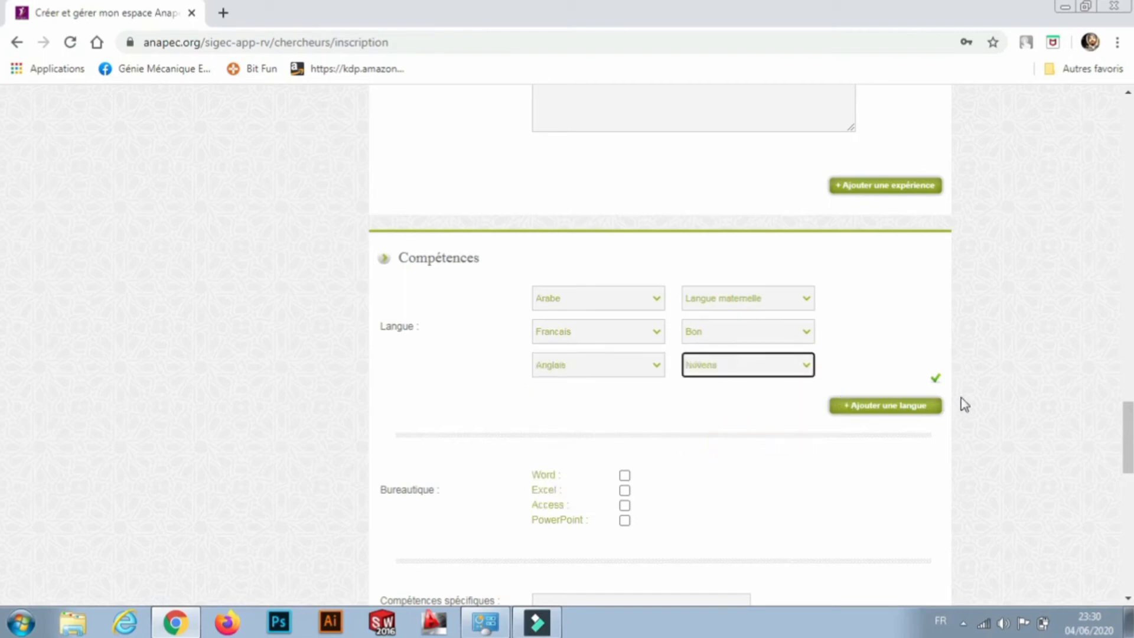
Add a fourth language row with Espagnol at level Moyen.
left_click(891, 406)
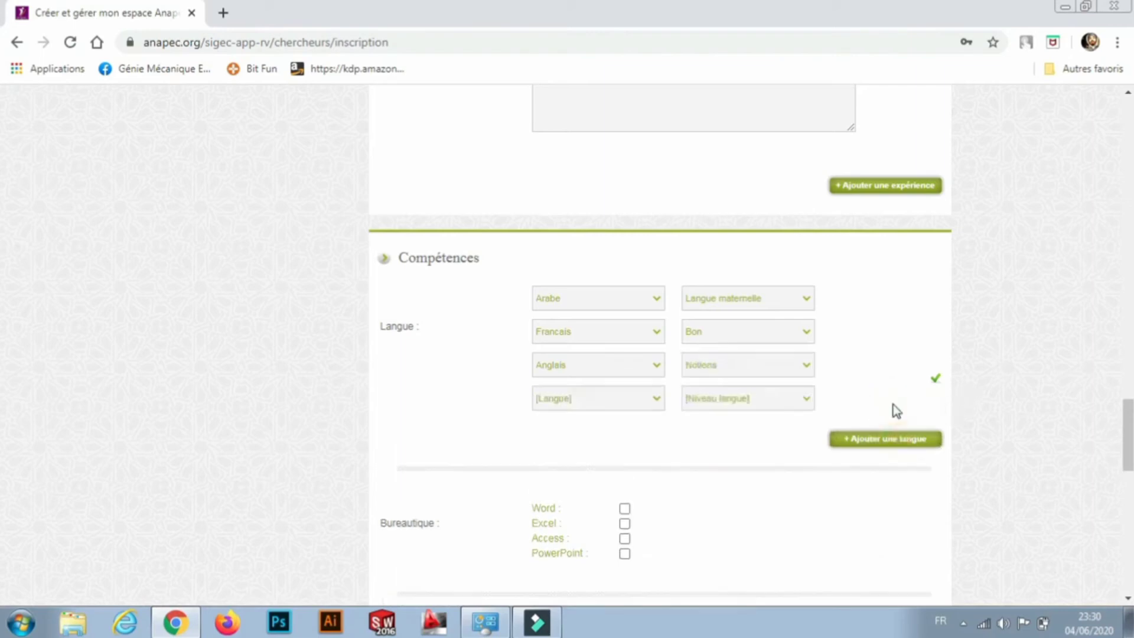
left_click(657, 402)
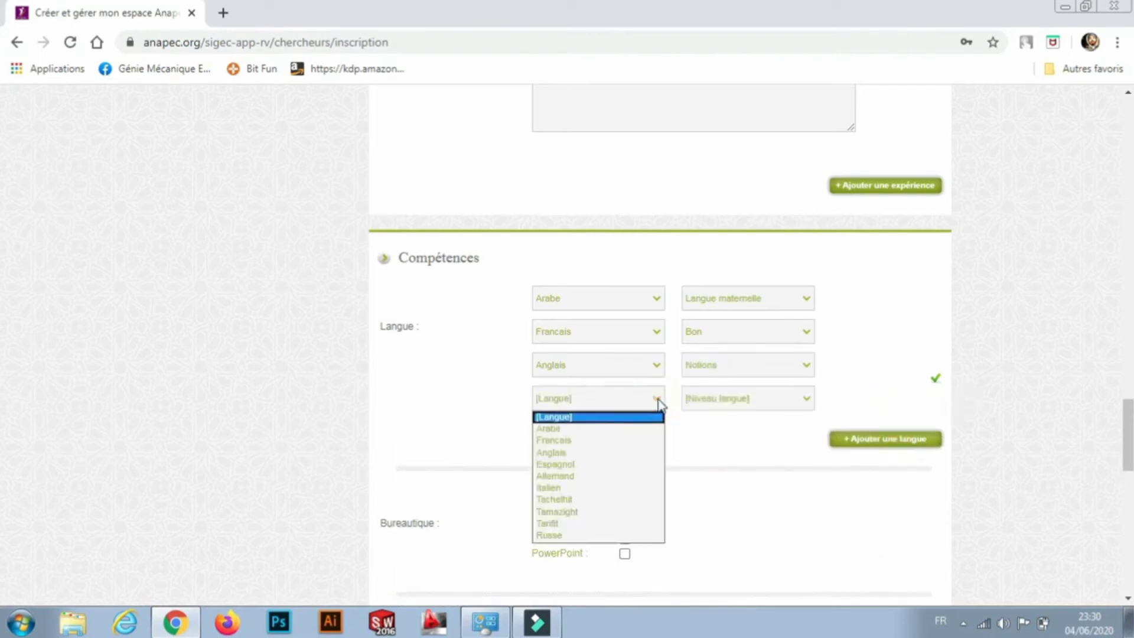
left_click(588, 467)
left_click(804, 399)
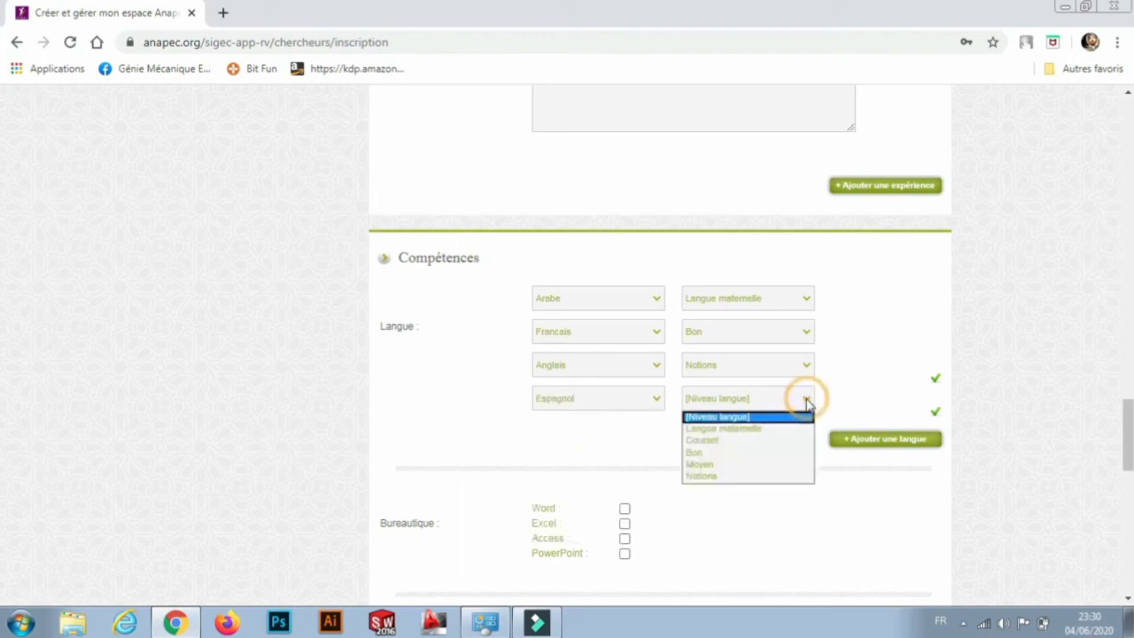
left_click(745, 467)
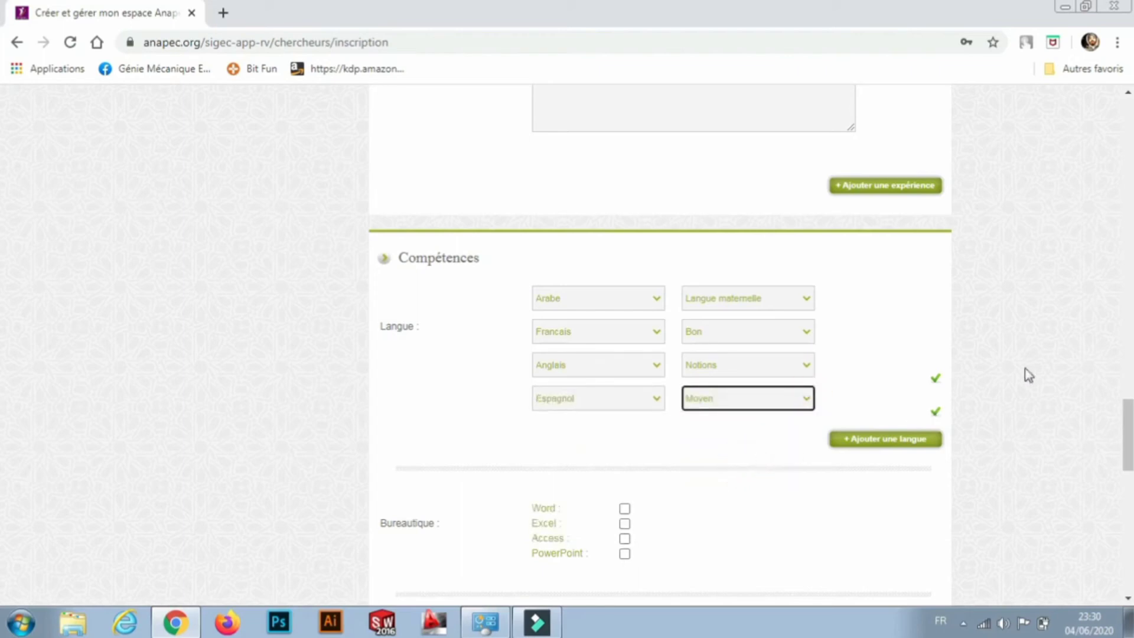
scroll(1033, 377, "down", 3)
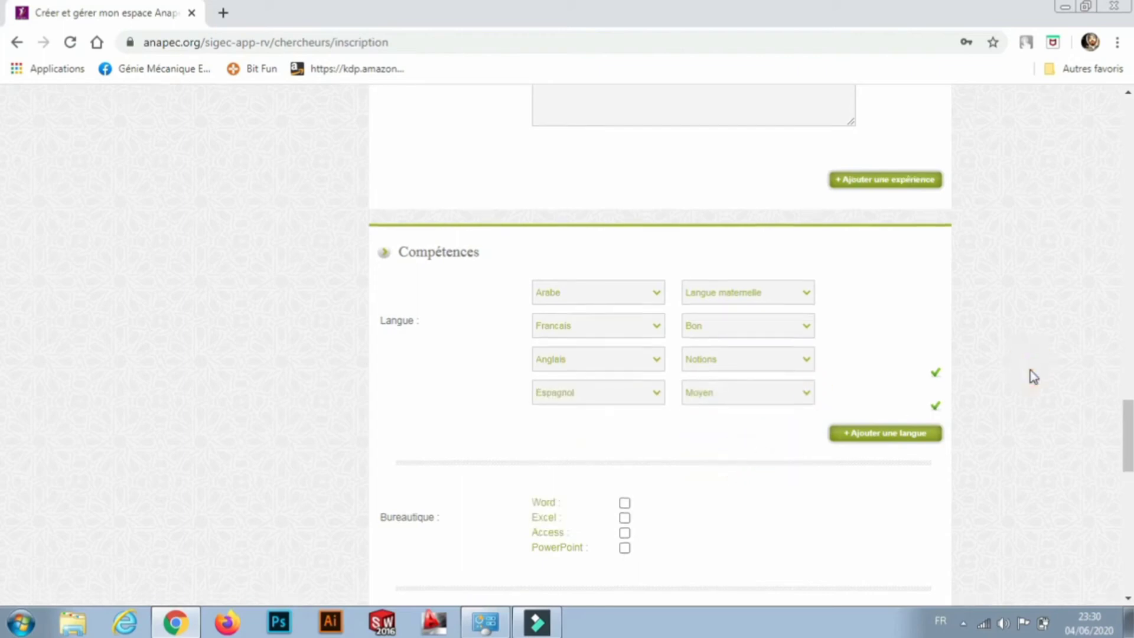
Tick Word, Excel and PowerPoint under Bureautique, leaving Access unticked.
scroll(1032, 376, "down", 2)
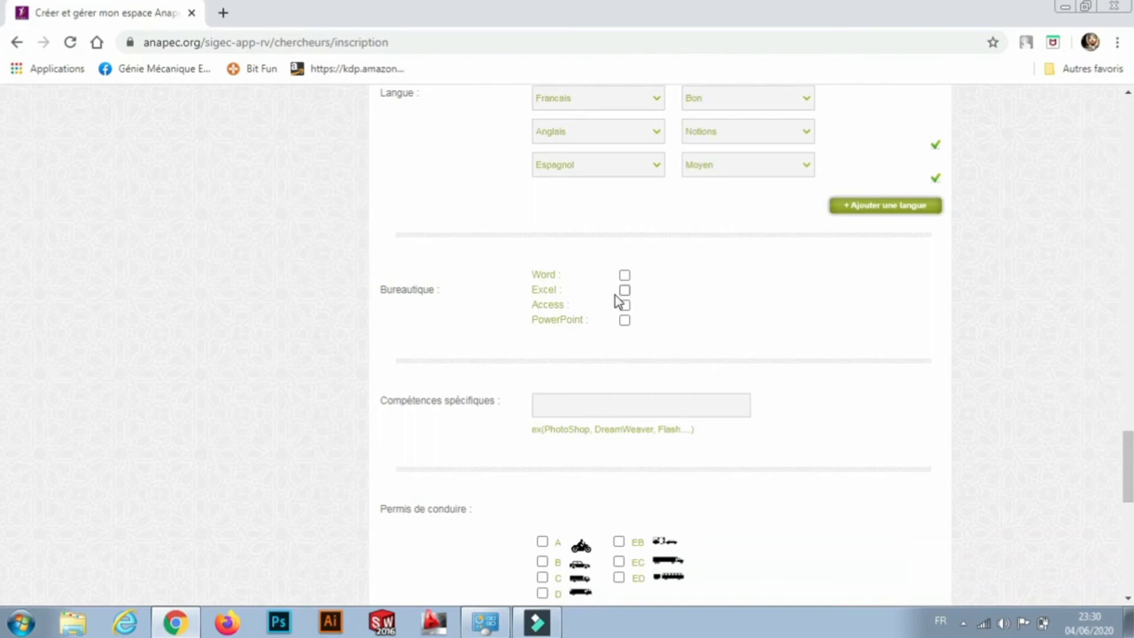
left_click(624, 276)
left_click(625, 290)
left_click(624, 321)
Add Solidworks and Autocad to Compétences spécifiques from the autocomplete suggestions.
left_click(573, 402)
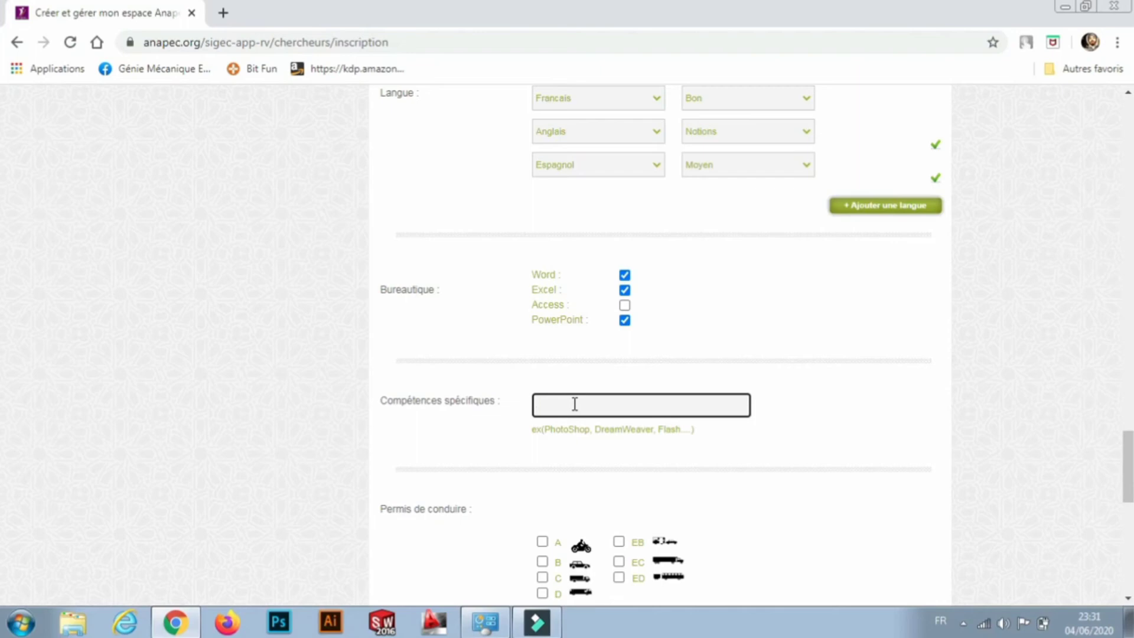
type("solid")
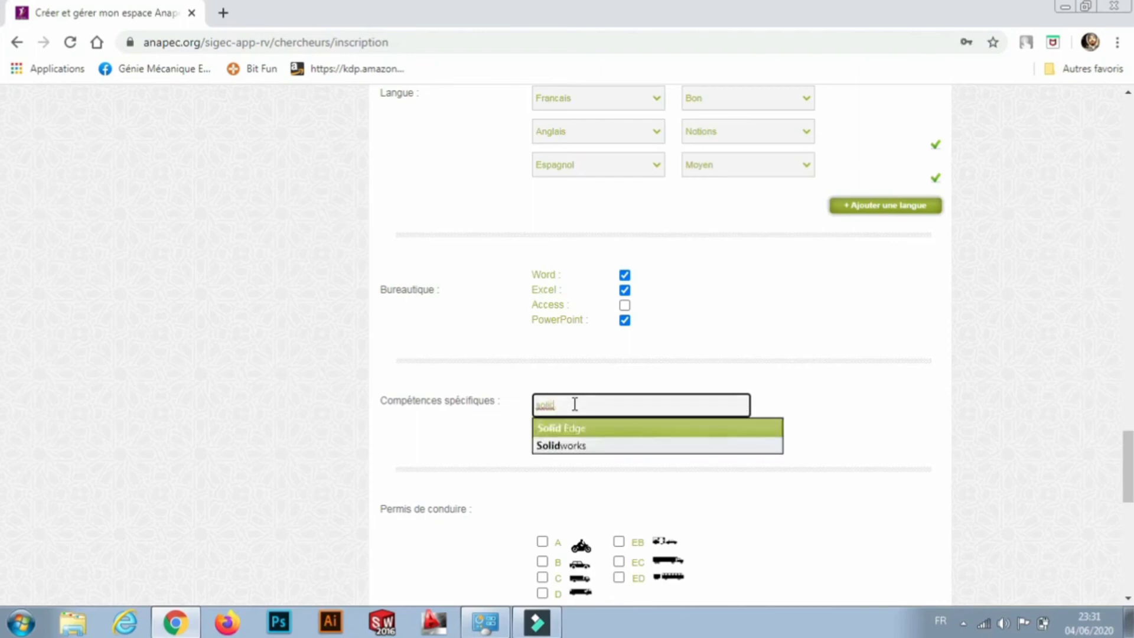
left_click(565, 447)
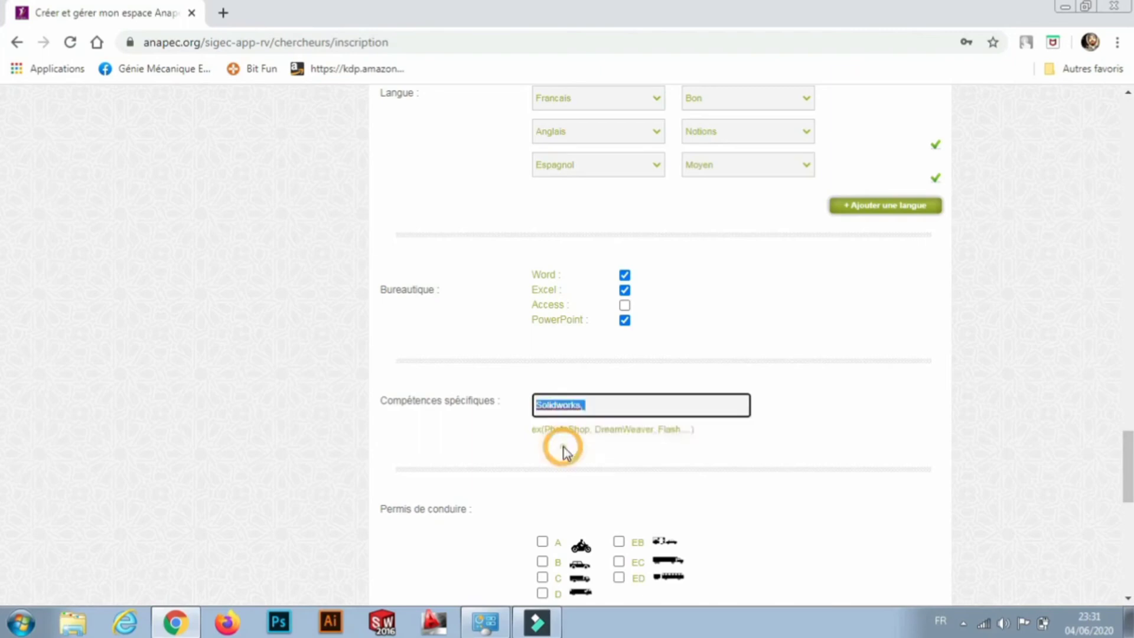
left_click(587, 409)
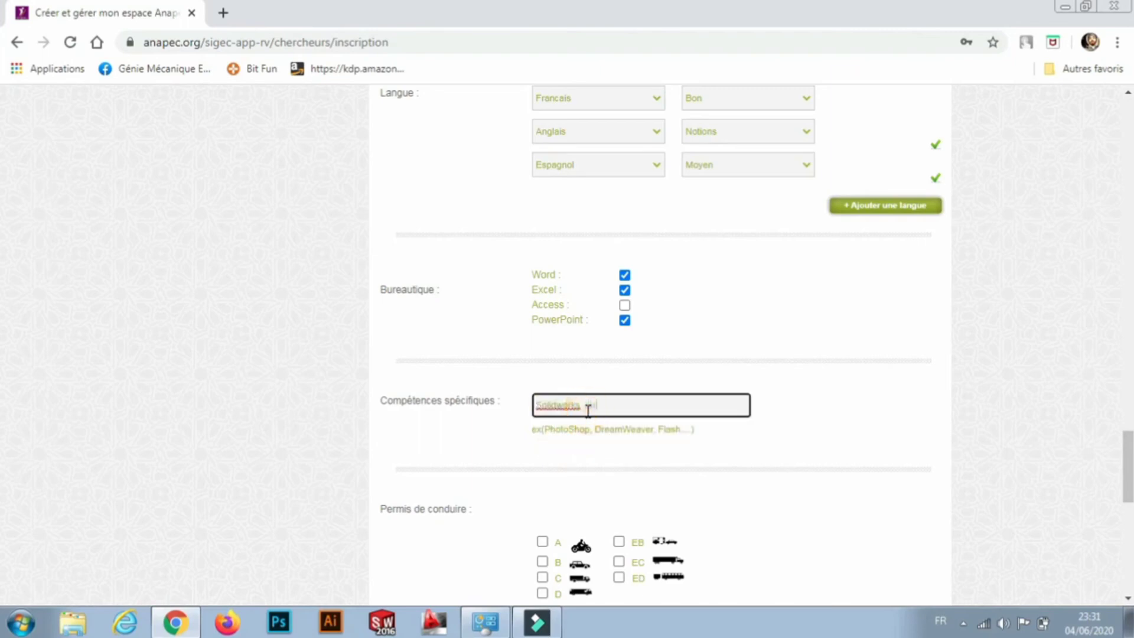
type("autocad")
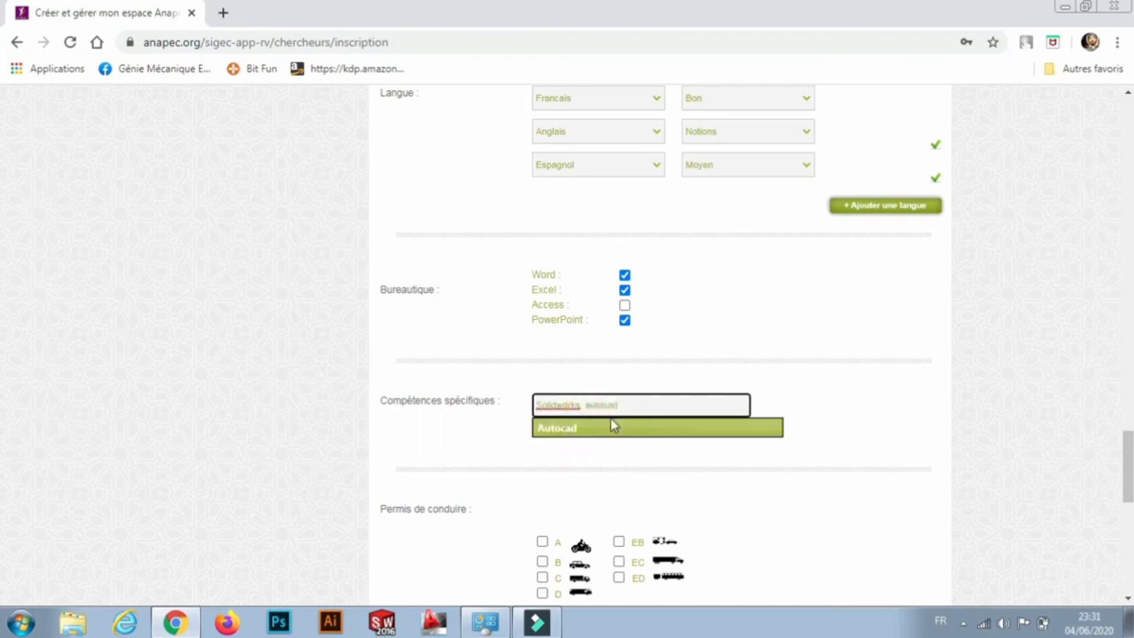
left_click(608, 429)
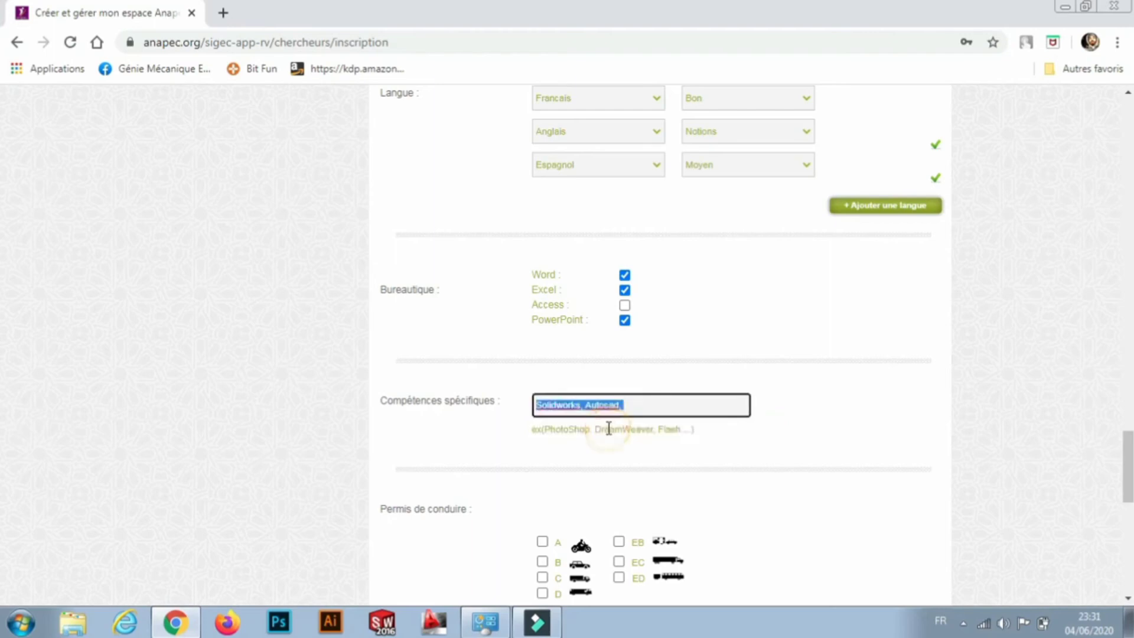
left_click(663, 407)
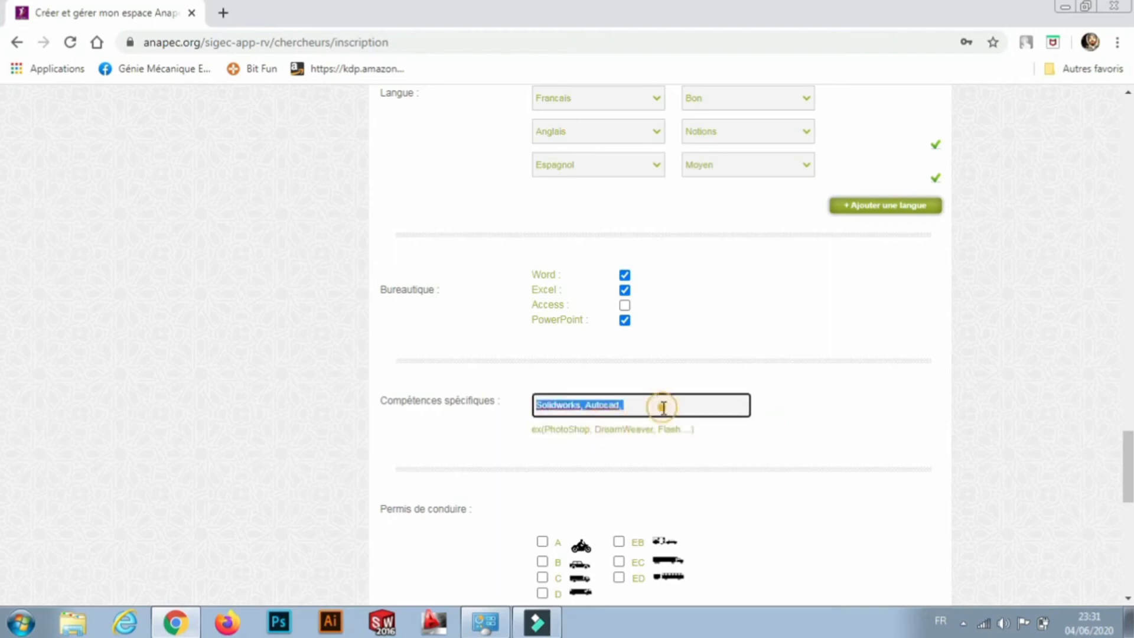
left_click(870, 467)
scroll(870, 468, "down", 3)
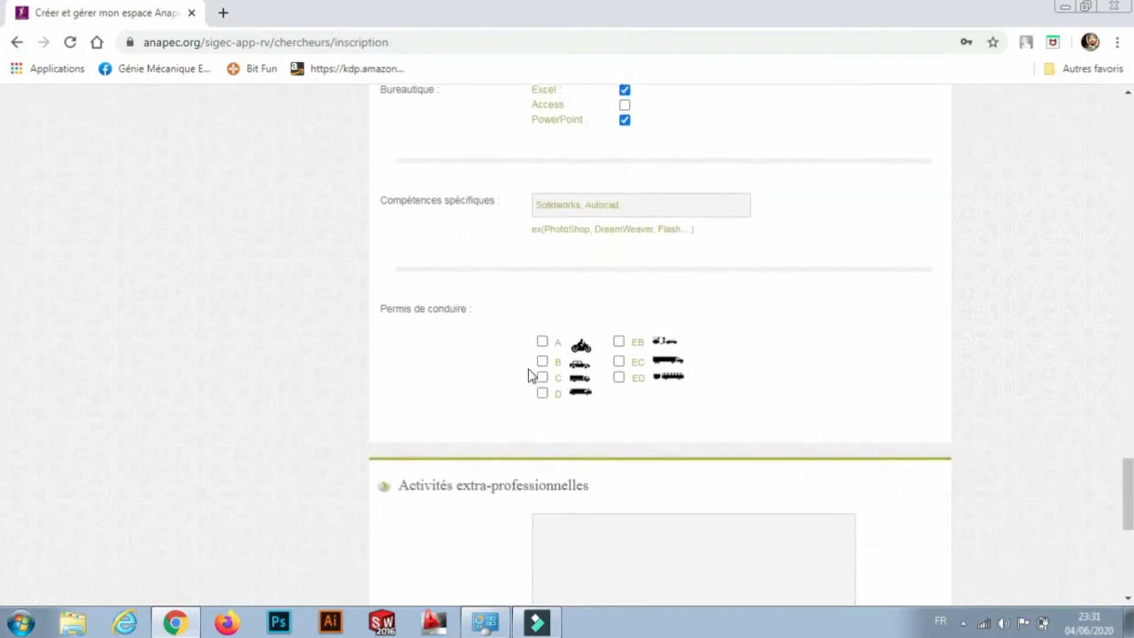
Tick driving licence categories B and D, leaving the activities box empty.
left_click(542, 362)
left_click(542, 378)
left_click(542, 393)
left_click(542, 393)
left_click(542, 377)
left_click(542, 392)
left_click(845, 414)
scroll(849, 422, "down", 4)
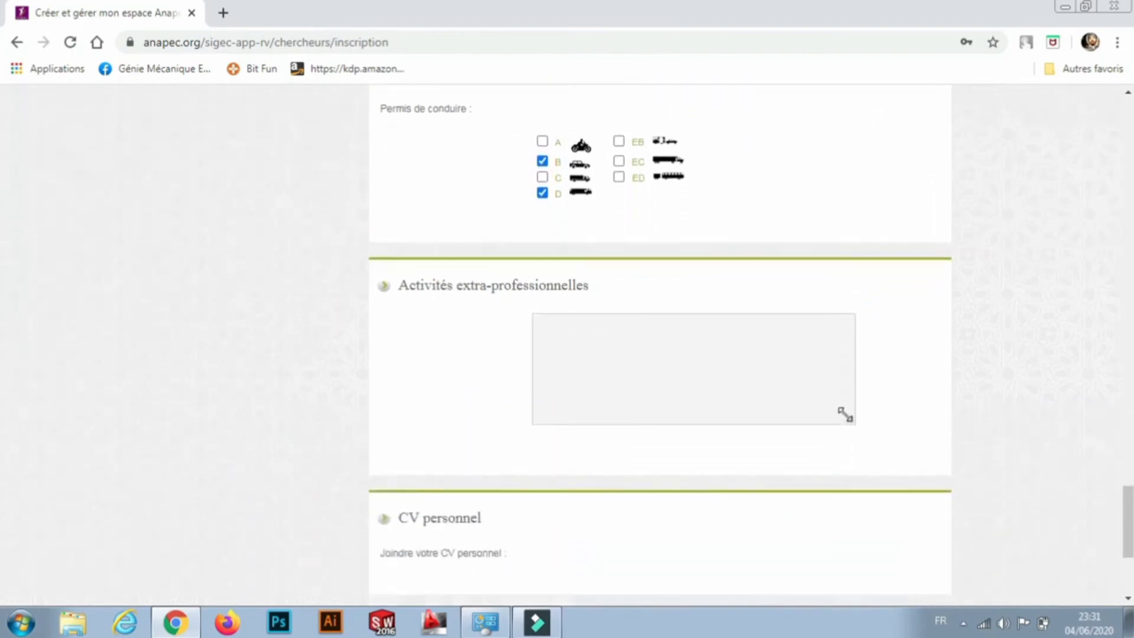
left_click(791, 331)
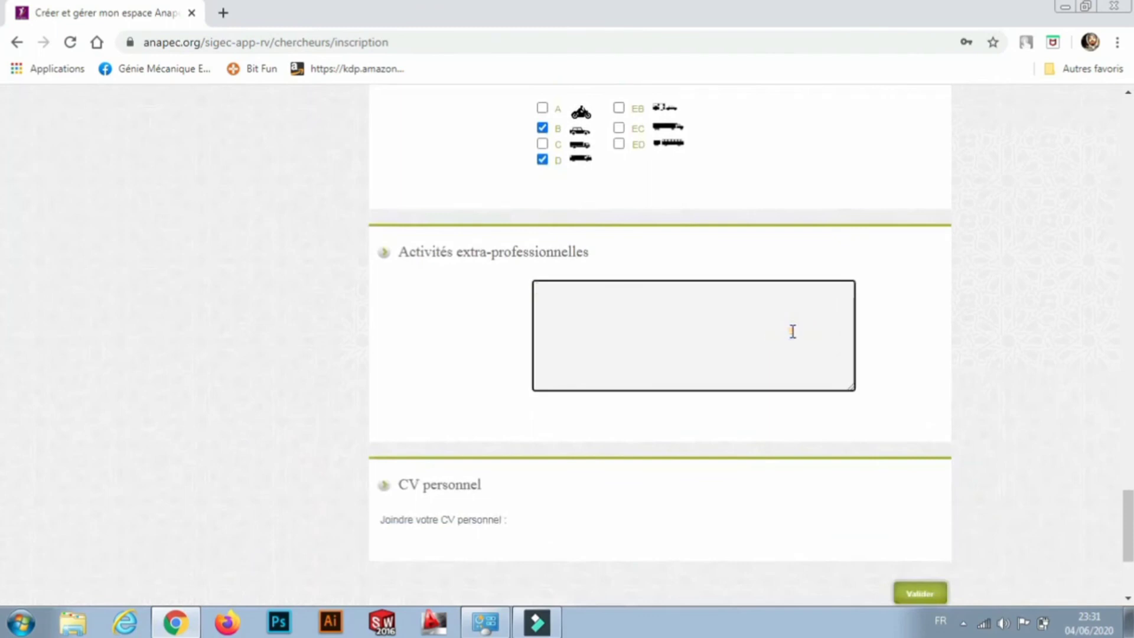
left_click(1051, 301)
scroll(1051, 301, "down", 3)
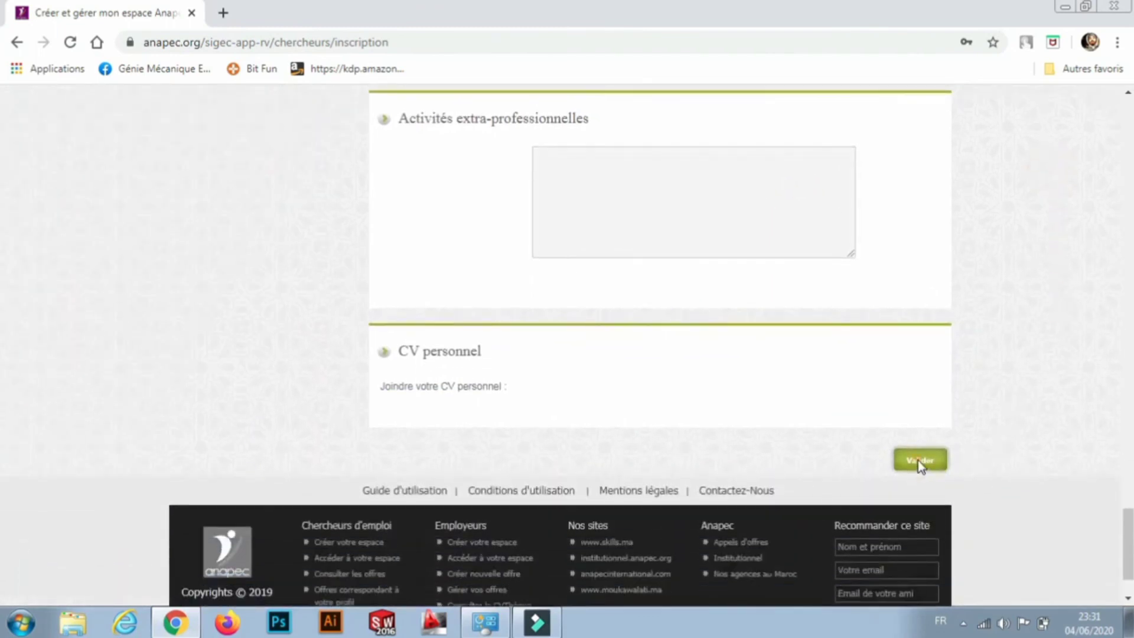
Submit the form, then recheck province TANGER-ASSILAH and the still-empty Commune list.
left_click(919, 462)
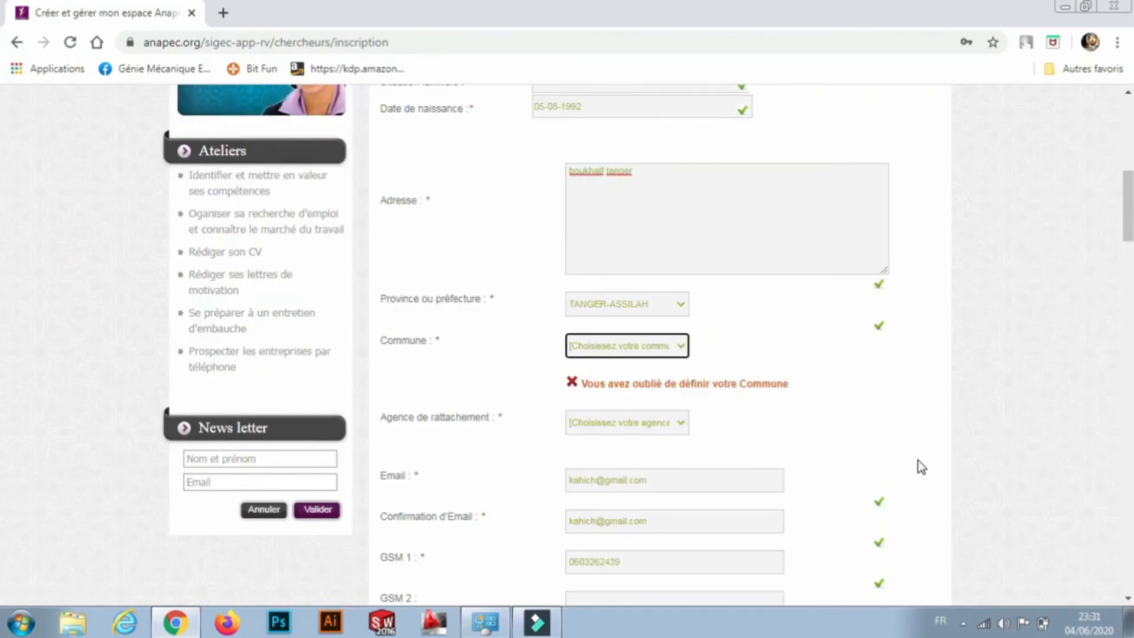
left_click(681, 349)
left_click(632, 352)
left_click(681, 304)
left_click(681, 307)
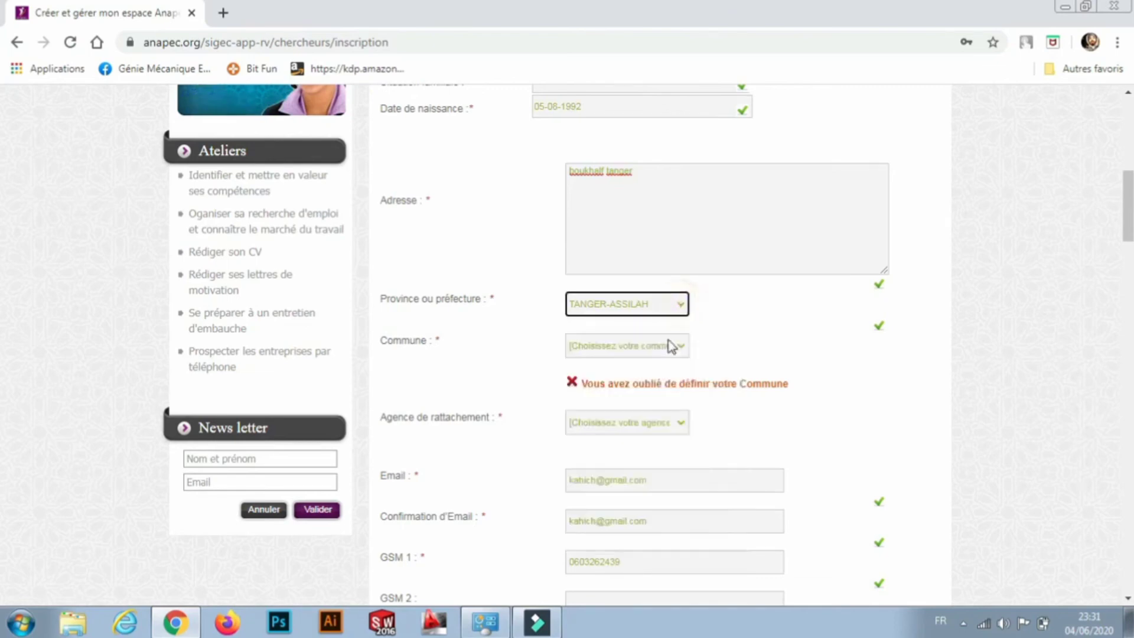
left_click(677, 309)
left_click(678, 307)
key("Tab")
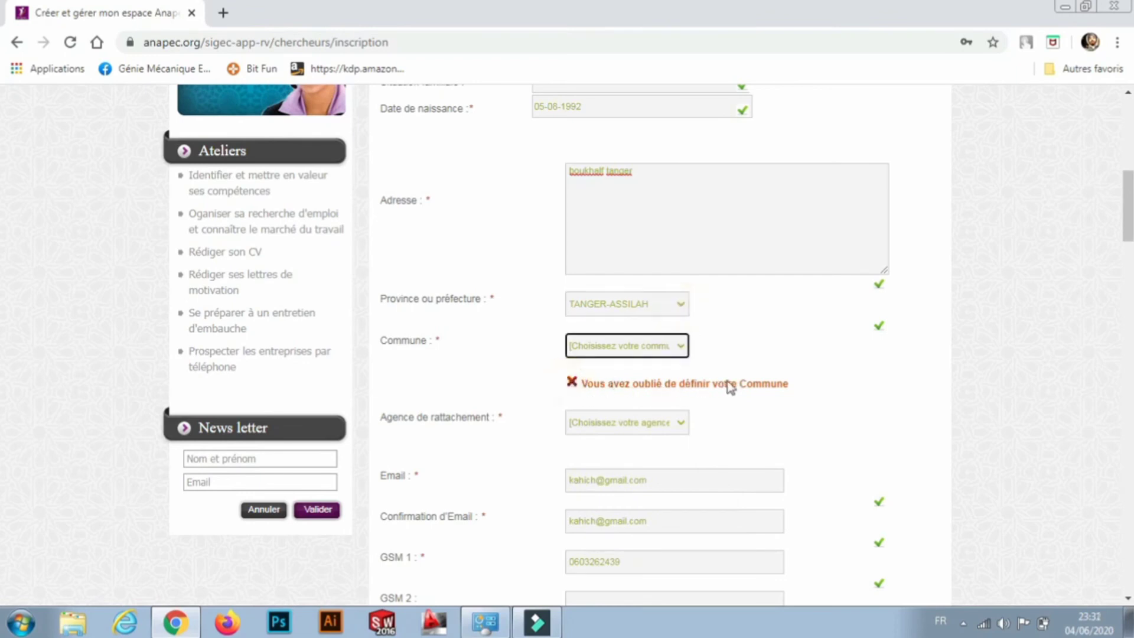
left_click(675, 346)
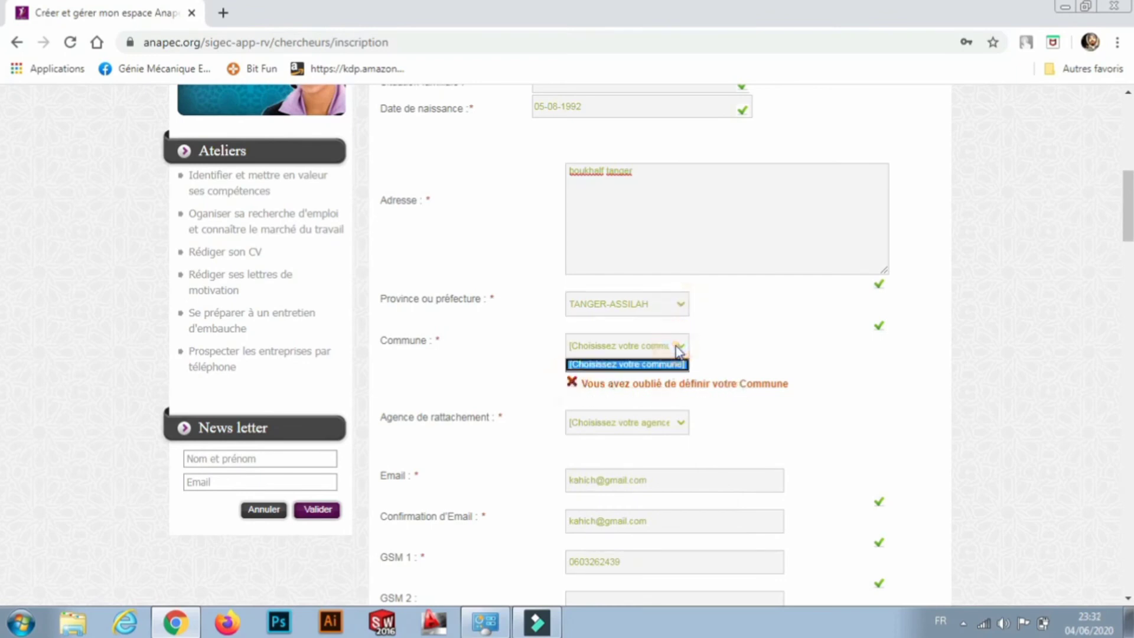
left_click(677, 348)
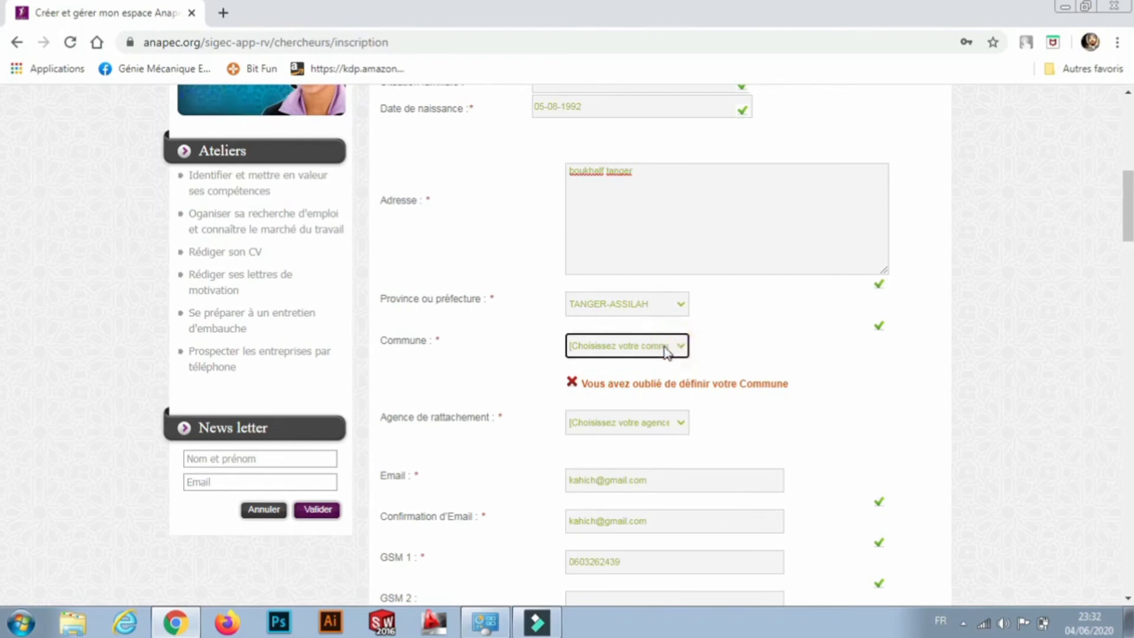
Switch province to TAN-TAN and back to TANGER-ASSILAH, then choose commune Boukhalef.
left_click(653, 348)
left_click(671, 419)
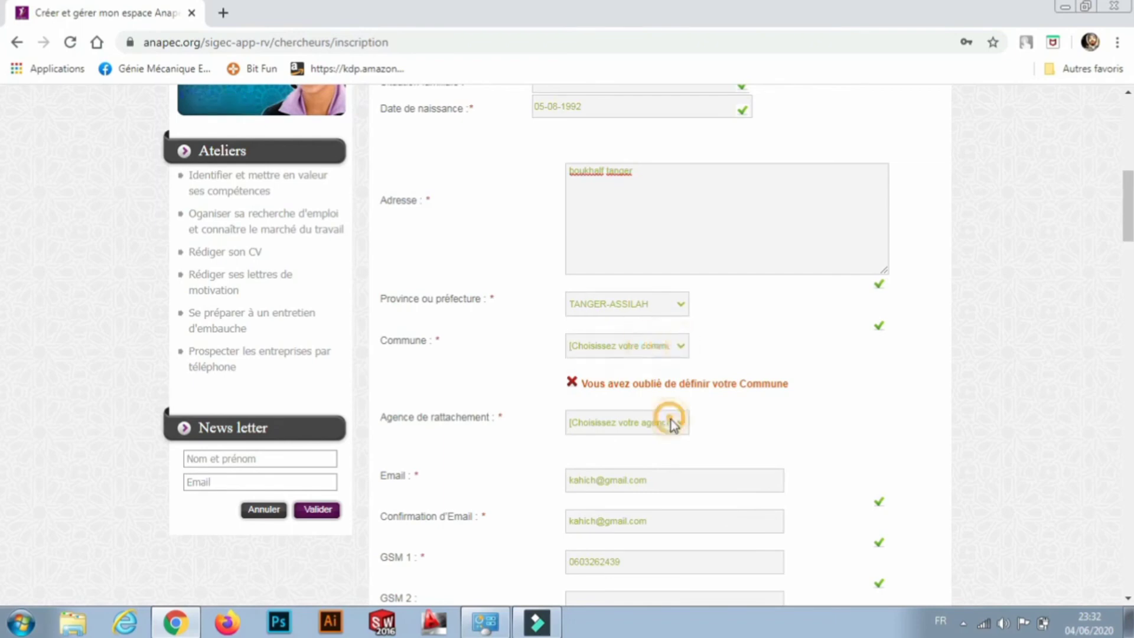
left_click(623, 354)
left_click(681, 304)
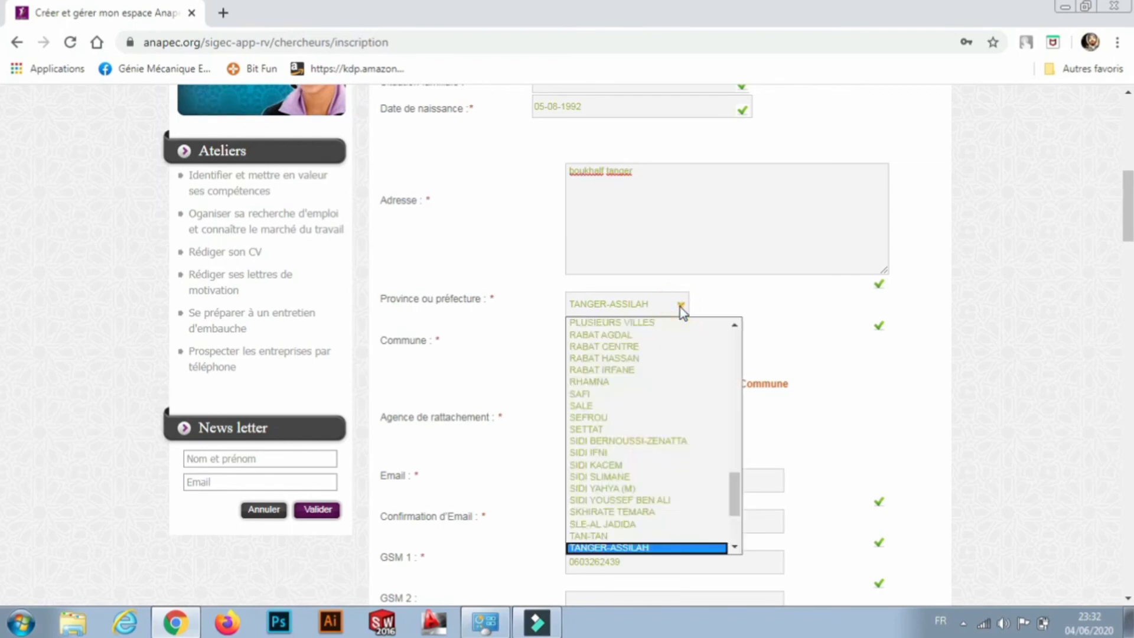
left_click(615, 535)
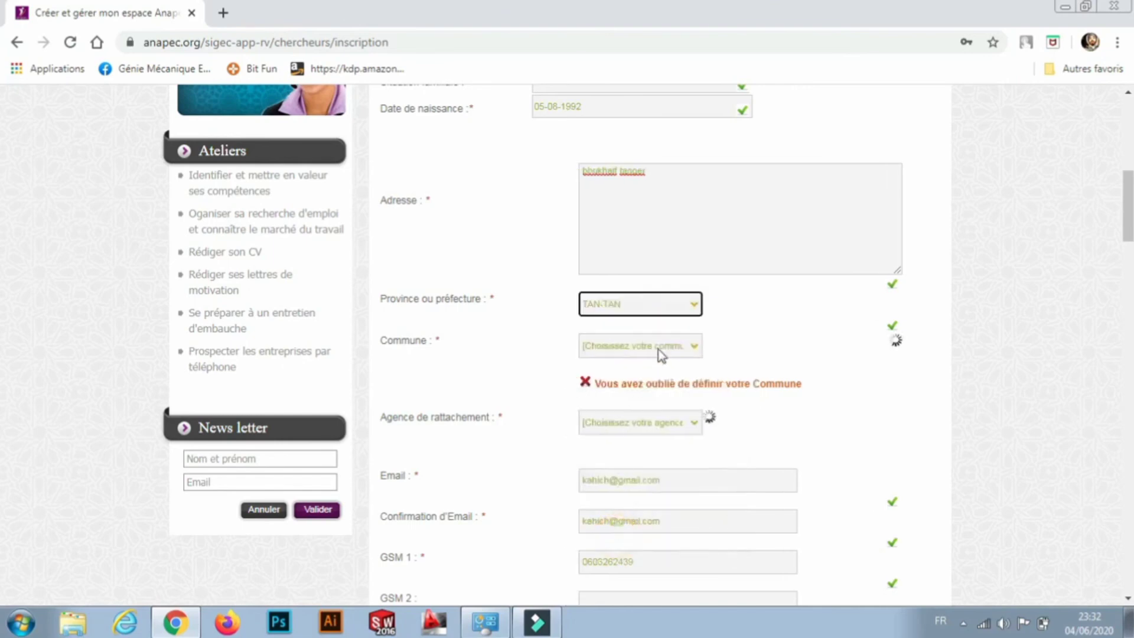
left_click(685, 350)
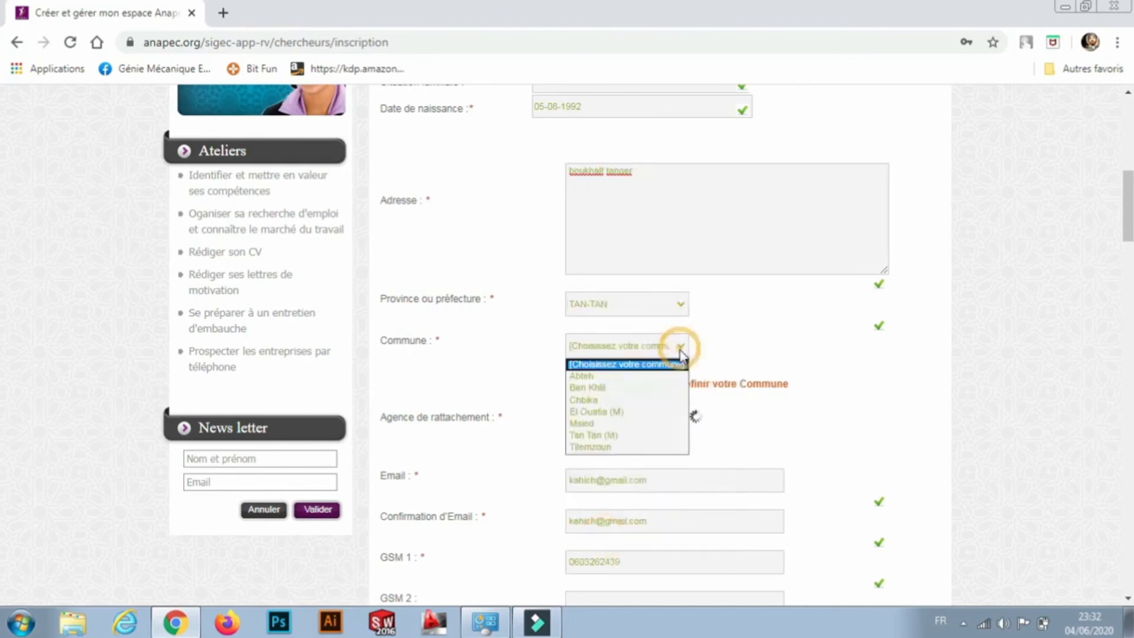
left_click(678, 305)
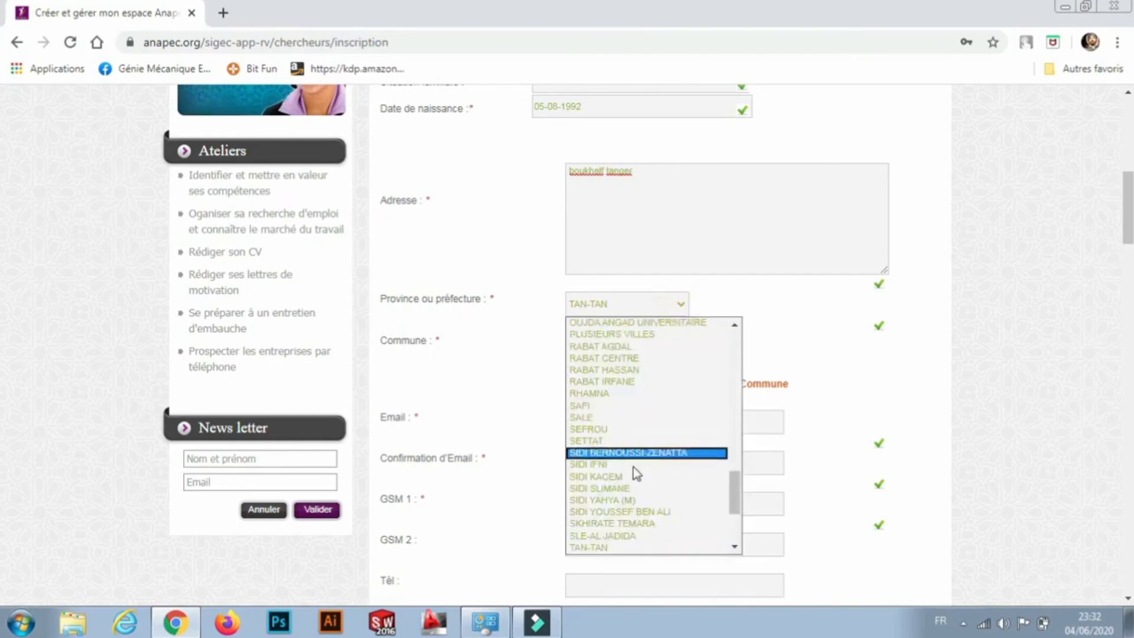
left_click_drag(734, 482, 723, 504)
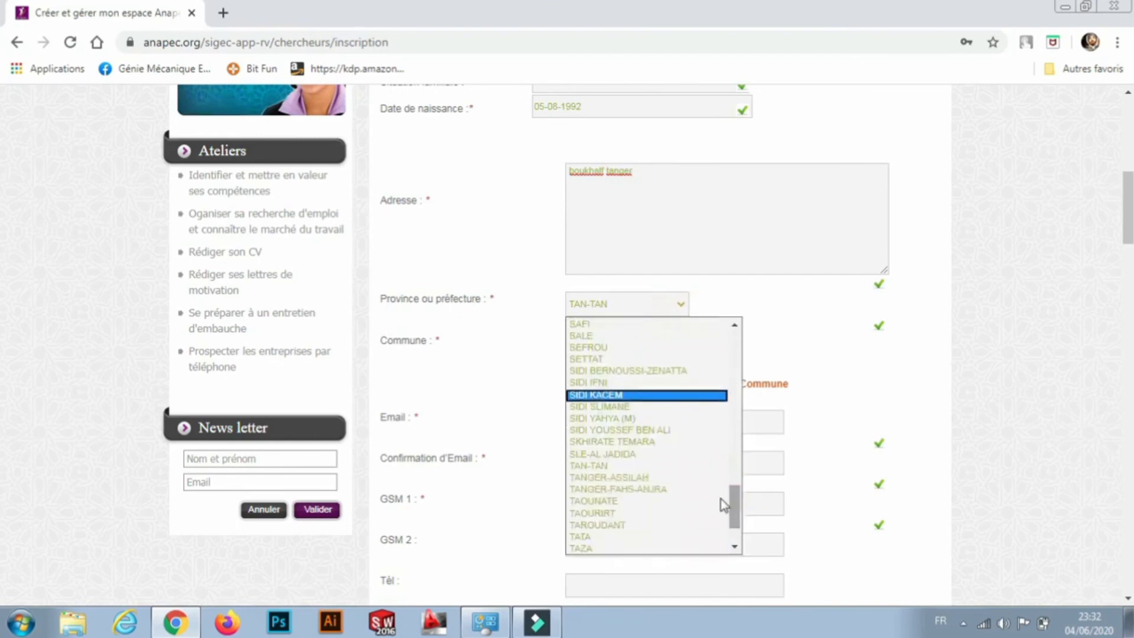
left_click(671, 477)
left_click(682, 349)
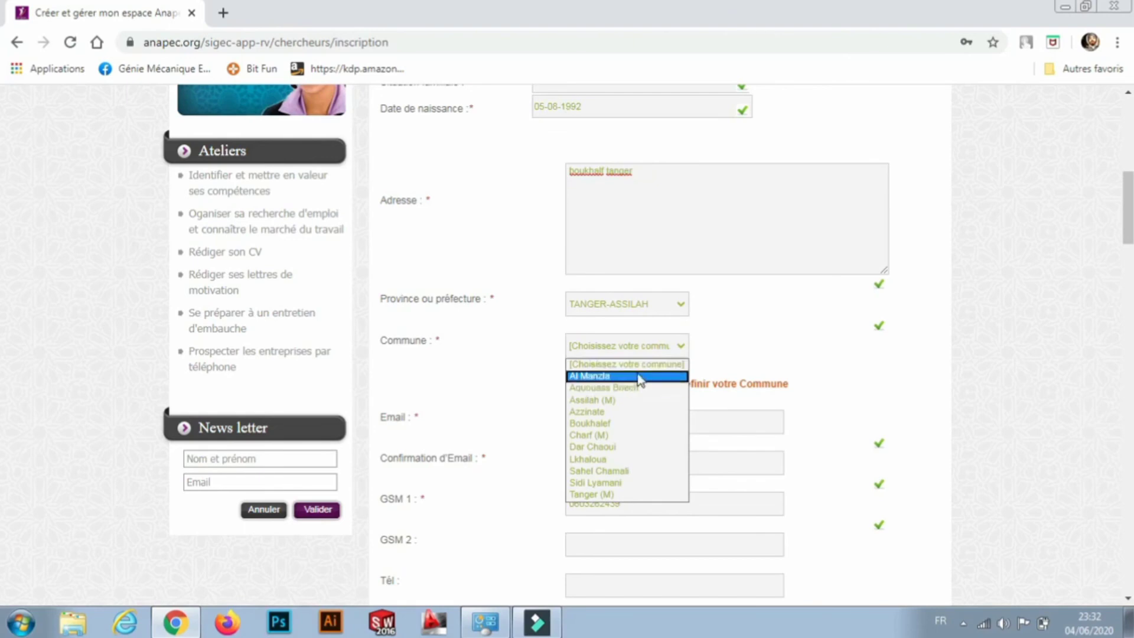
left_click(638, 423)
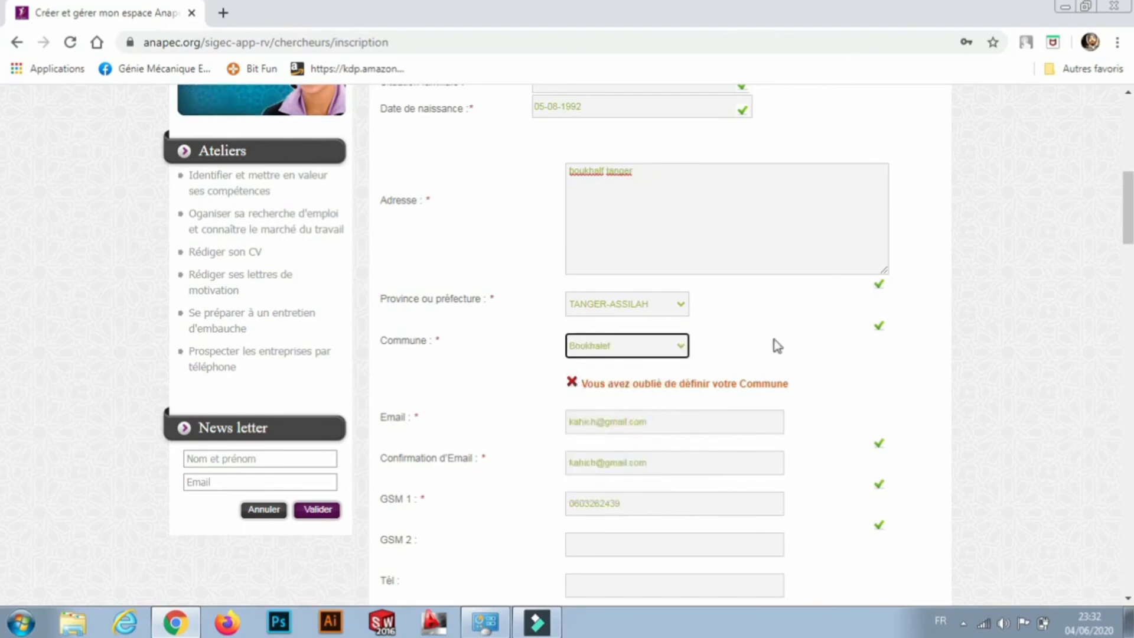
left_click(799, 334)
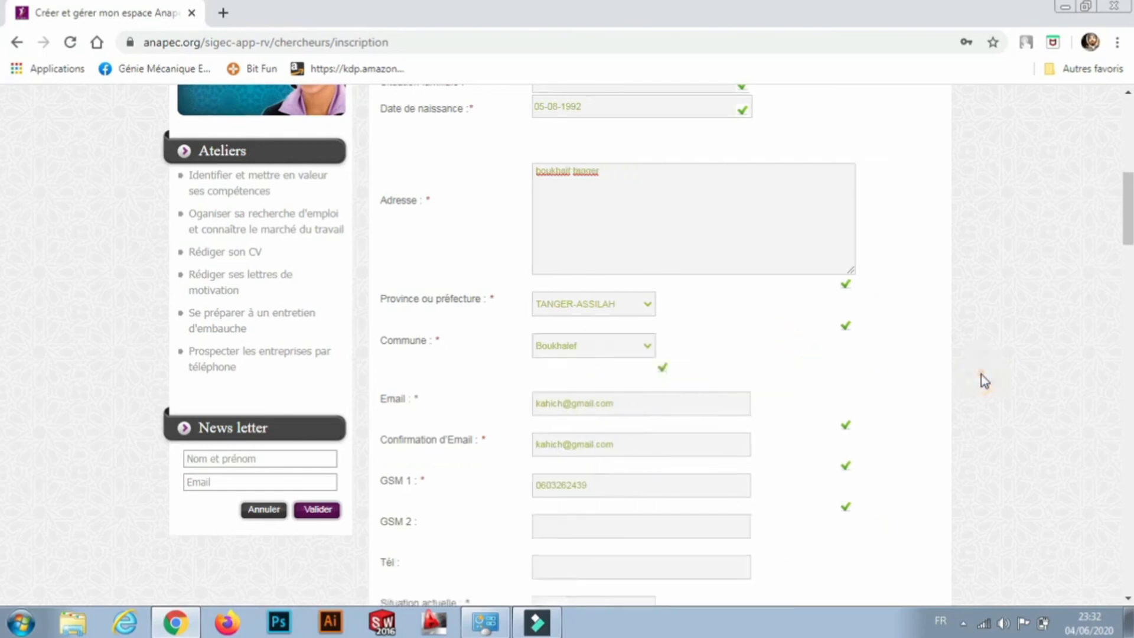
Add an extra empty experience block and submit the form with Valider.
scroll(980, 374, "down", 13)
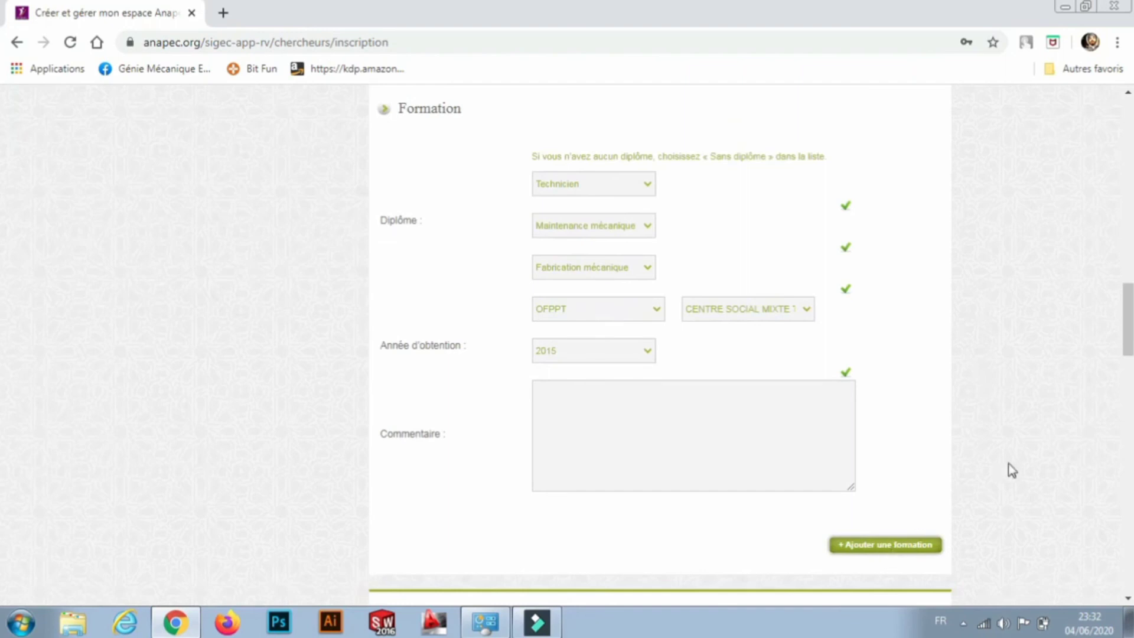
scroll(1011, 469, "down", 9)
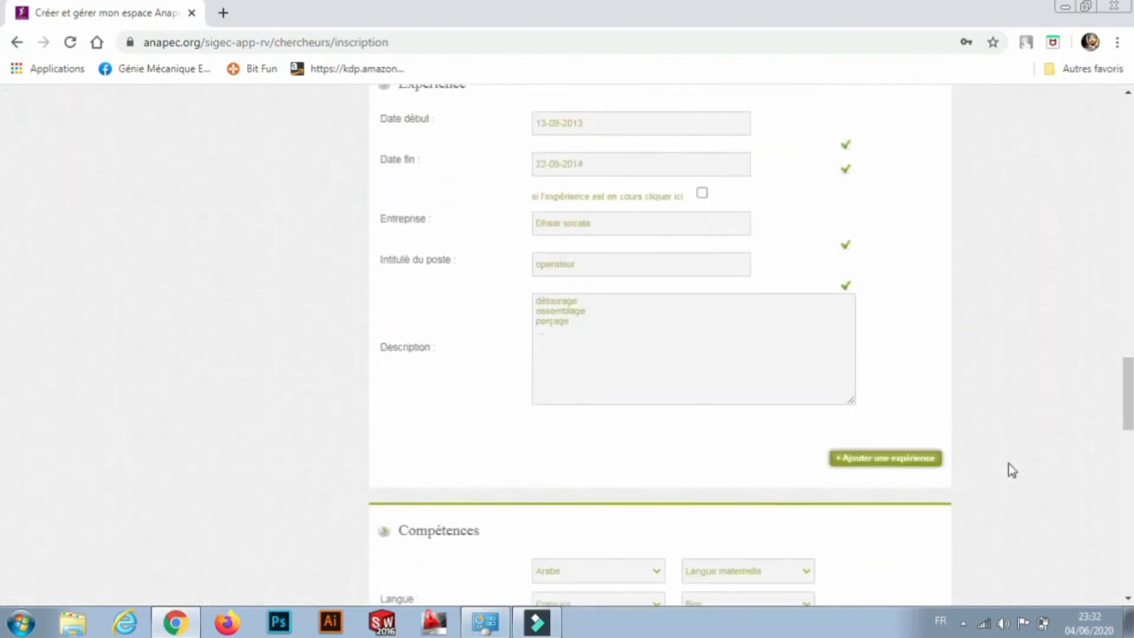
left_click(897, 465)
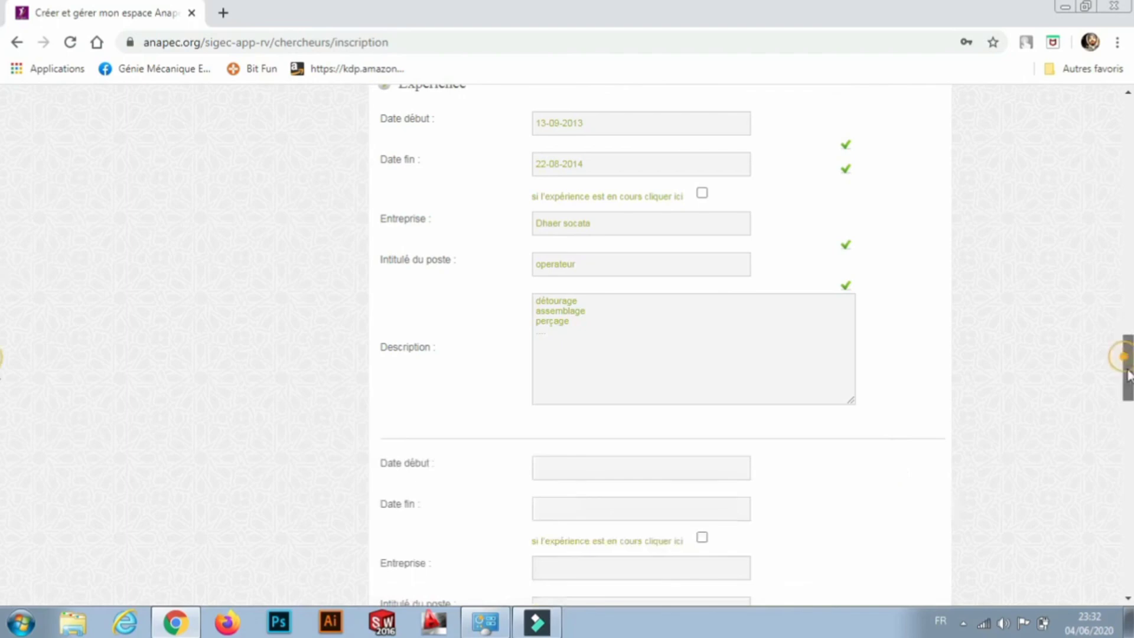
left_click_drag(1126, 354, 1129, 555)
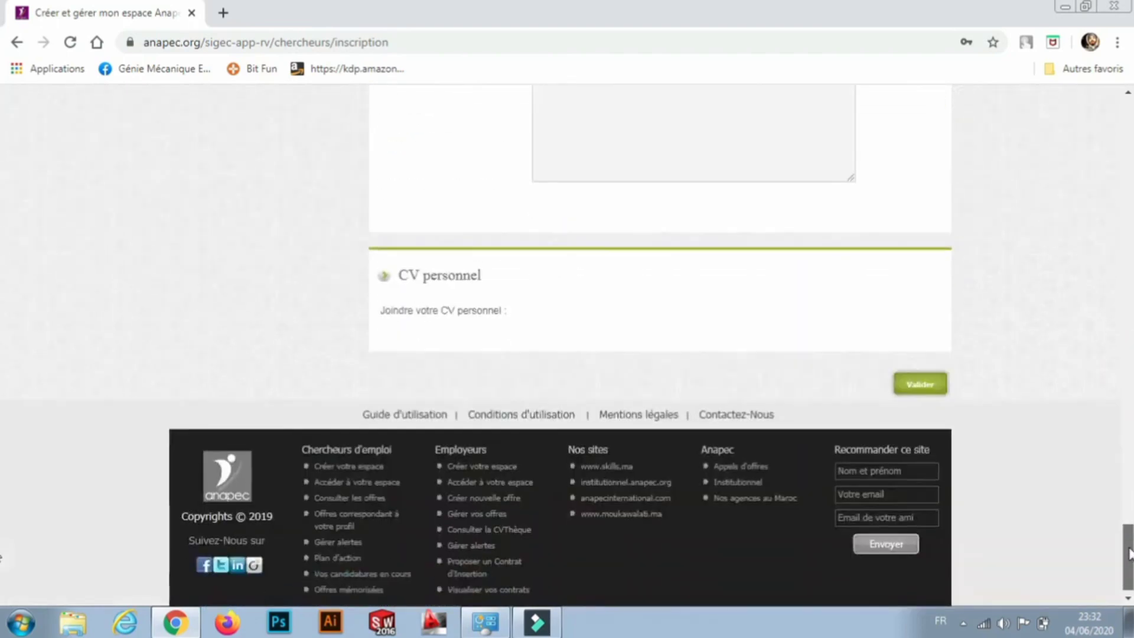
left_click(919, 385)
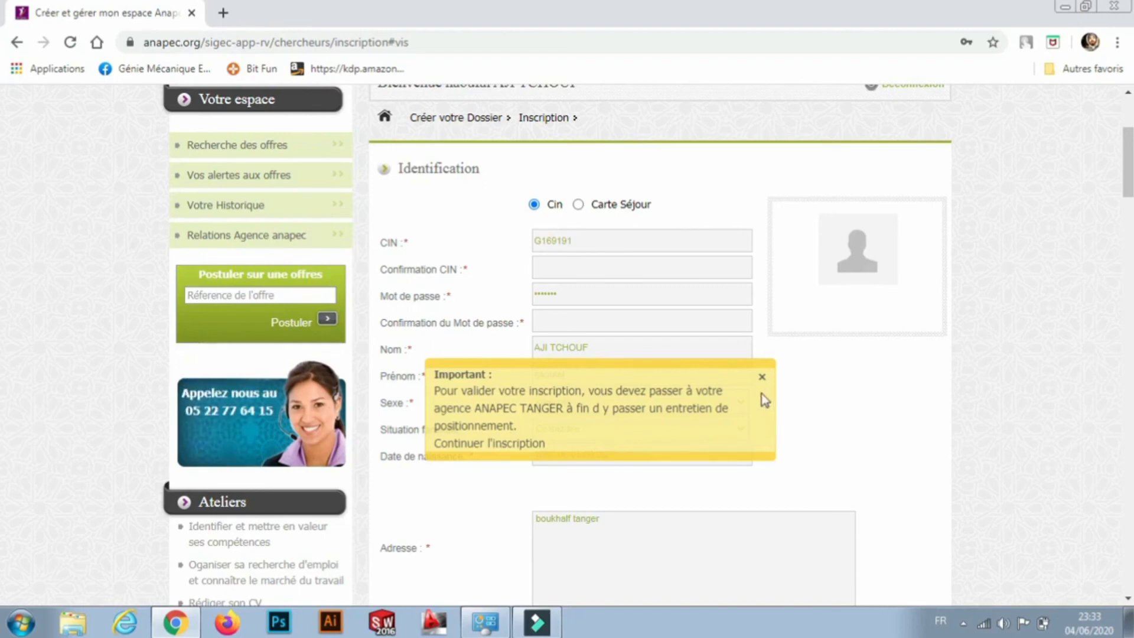
Dismiss the Important notice and go to the Anapec home page via Accueil.
left_click(762, 376)
left_click(558, 242)
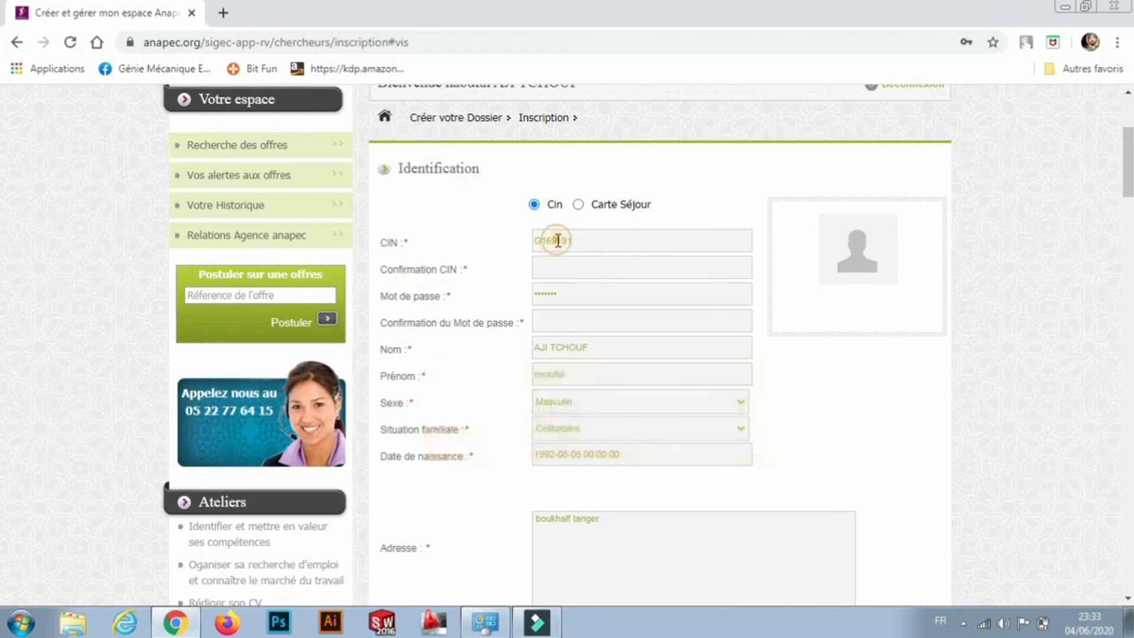
left_click(577, 245)
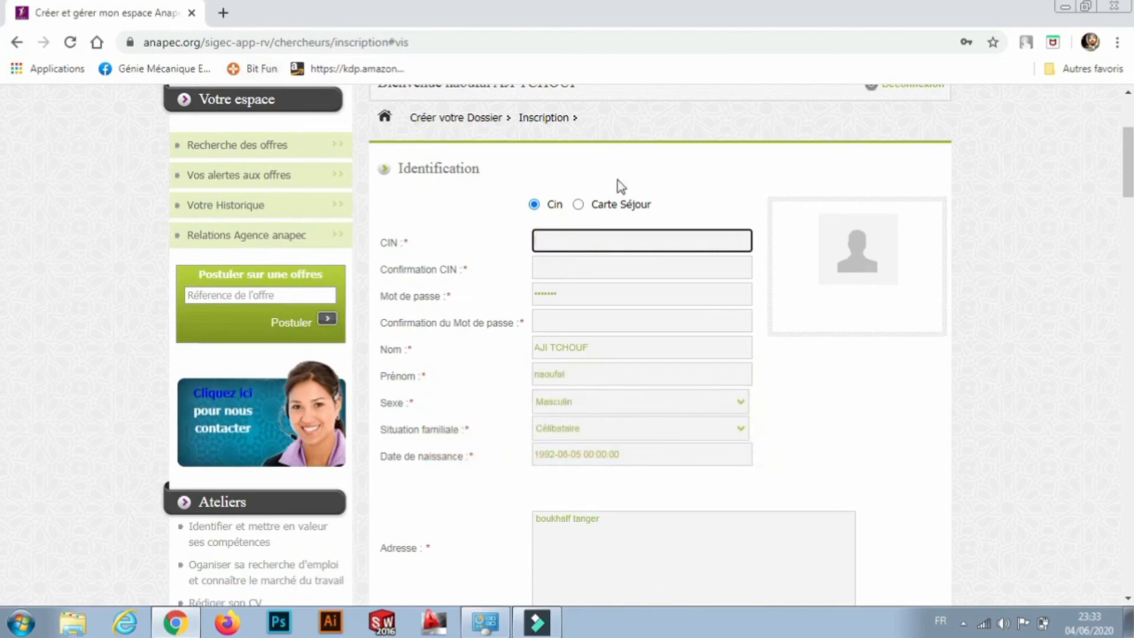
scroll(3, 174, "up", 4)
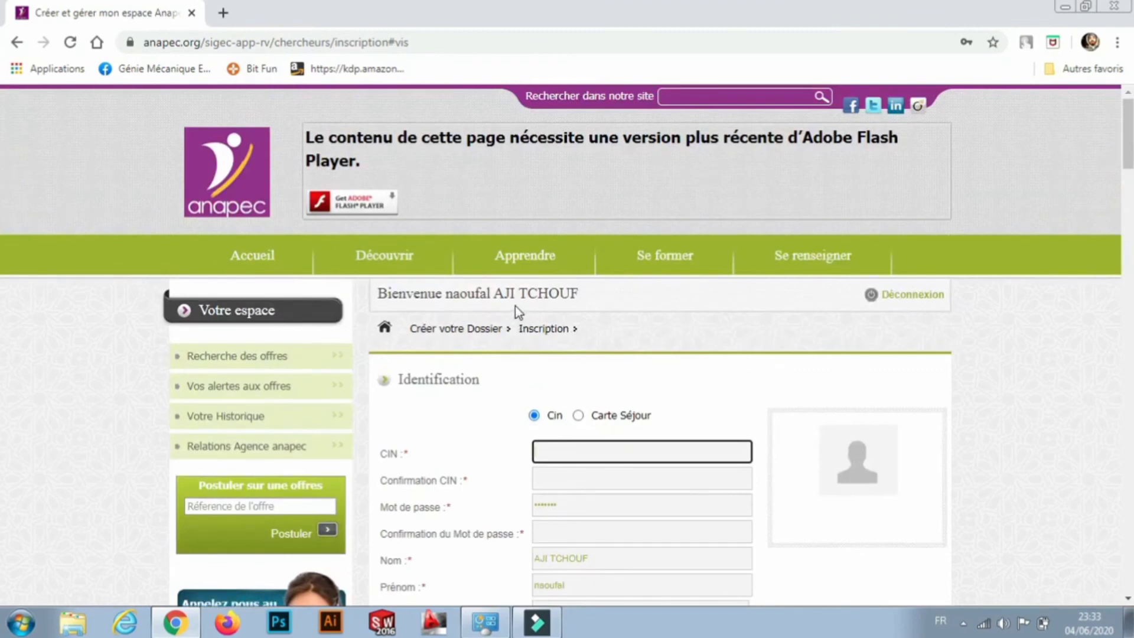
left_click(258, 256)
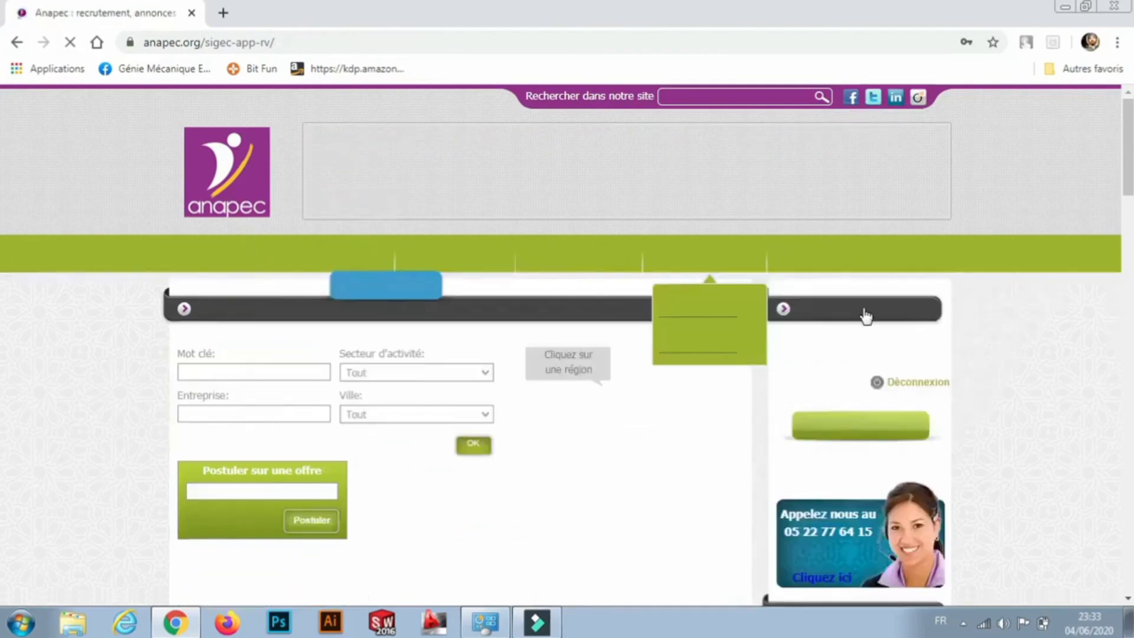
Dismiss the error popup on the Accueil page and scroll down through the home page.
scroll(3, 231, "down", 3)
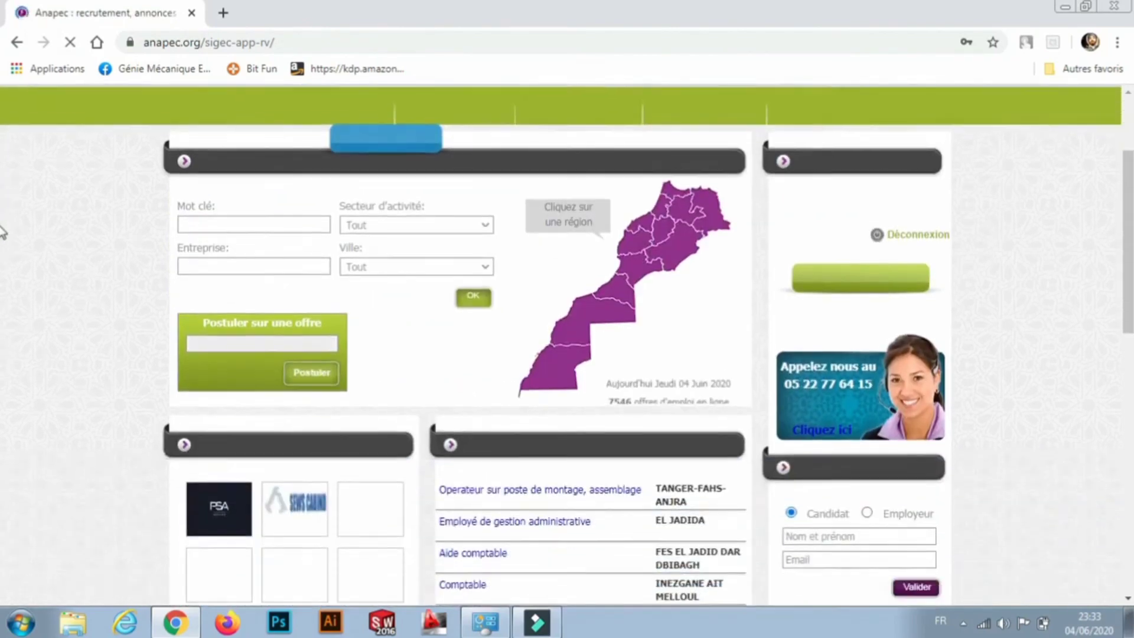
scroll(3, 231, "down", 3)
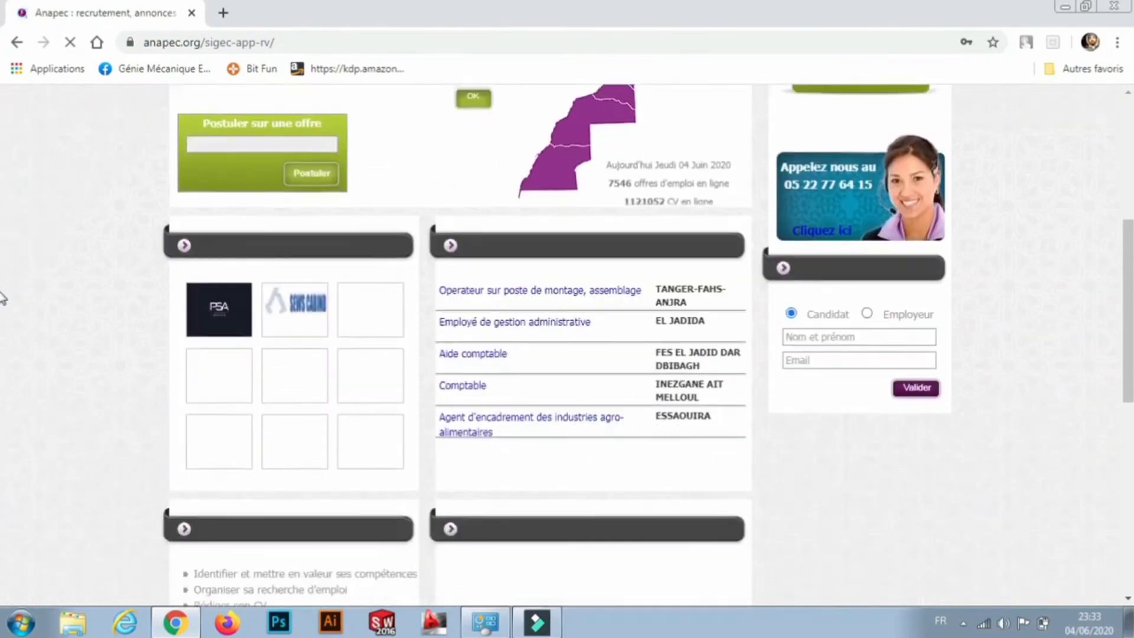
left_click_drag(1132, 291, 1131, 243)
left_click(1037, 247)
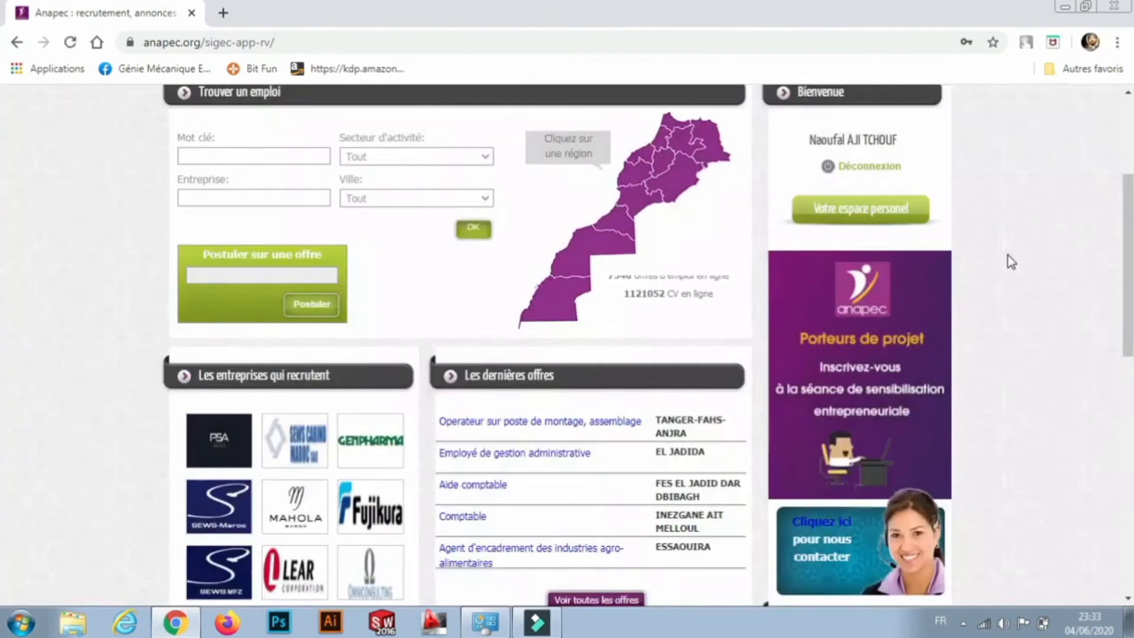
left_click_drag(1131, 238, 1130, 214)
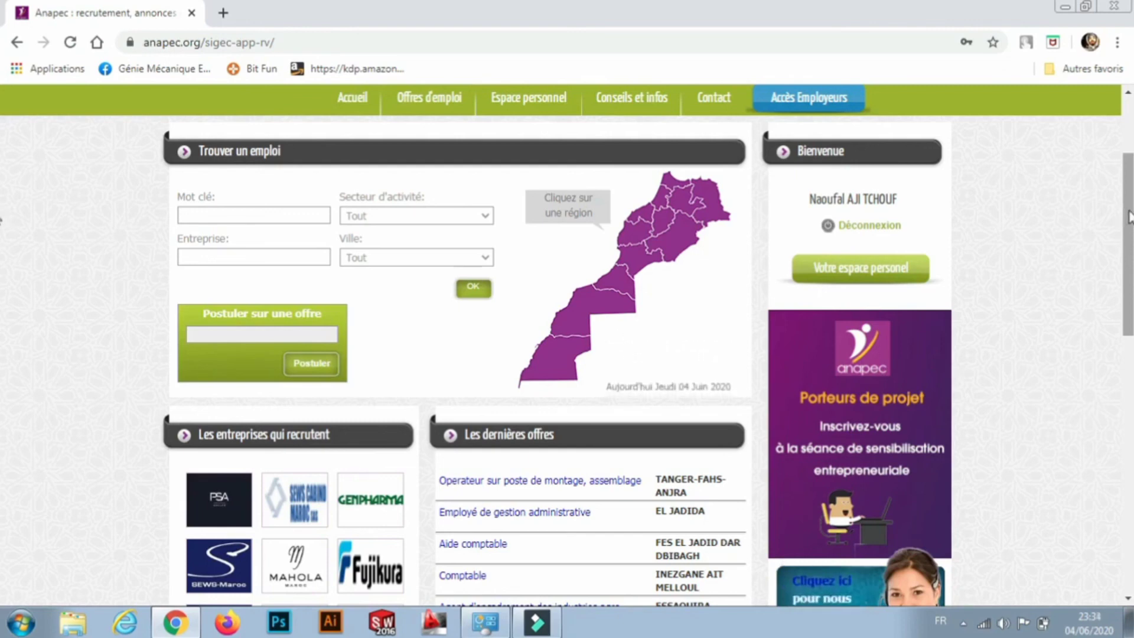
left_click_drag(1129, 217, 1130, 226)
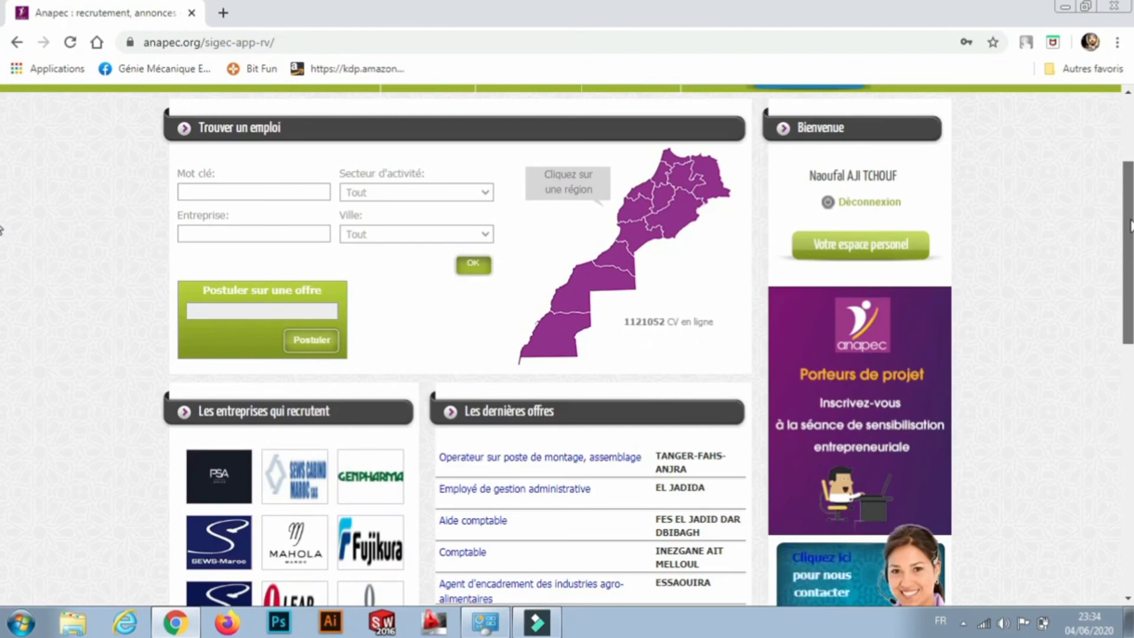
left_click_drag(1129, 224, 1129, 186)
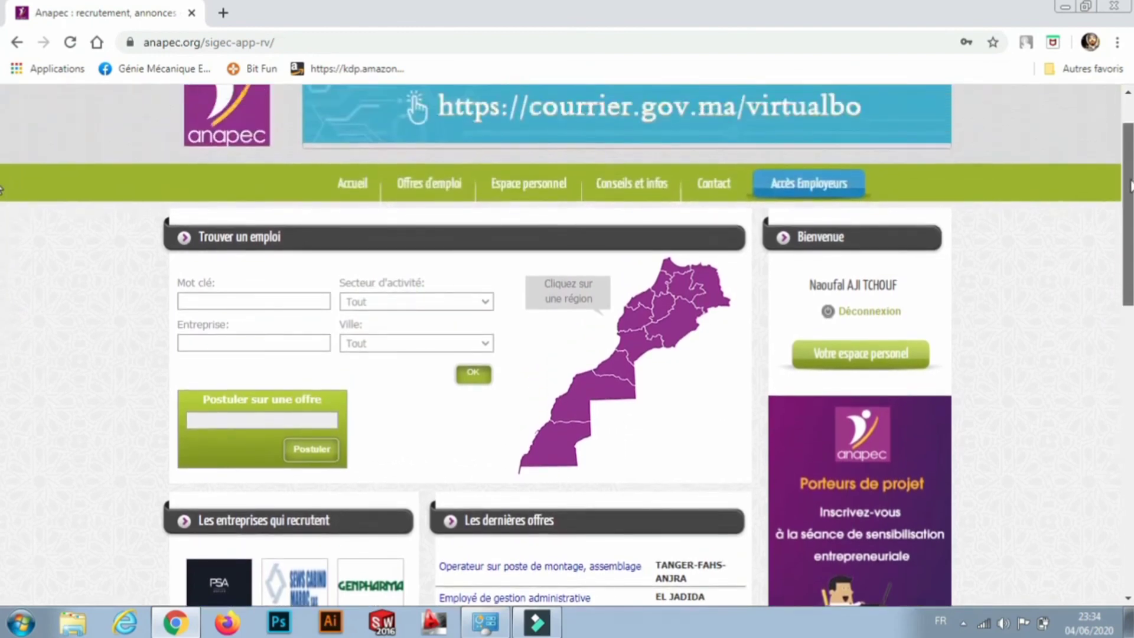
Scroll further down the home page, then bring up the screen recorder's options from the system tray.
scroll(3, 198, "down", 1)
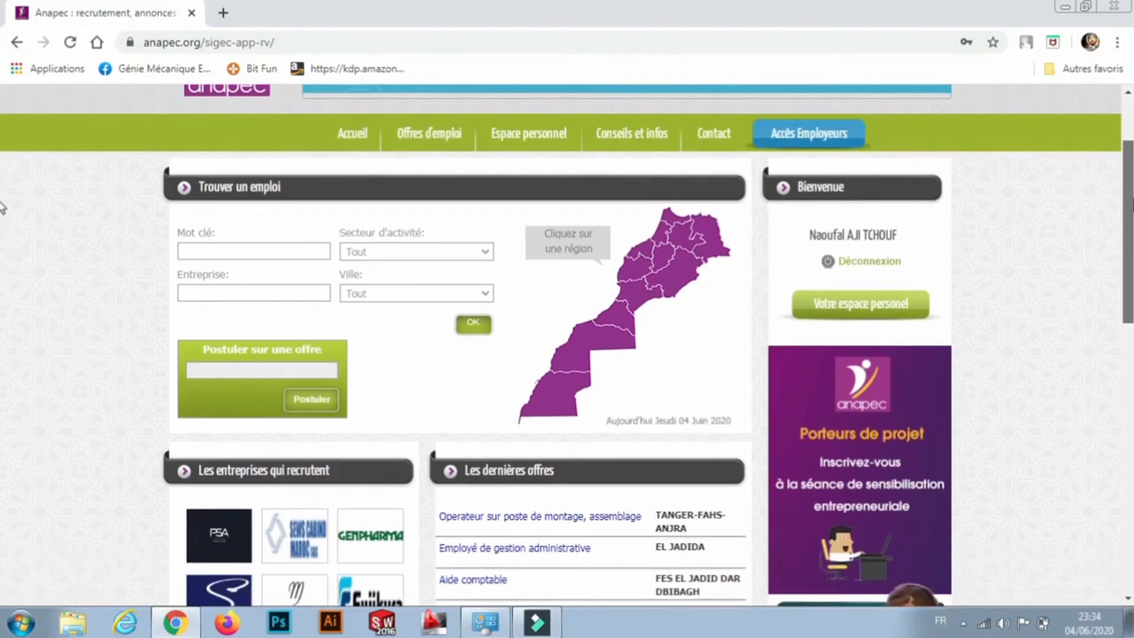
scroll(2, 213, "down", 1)
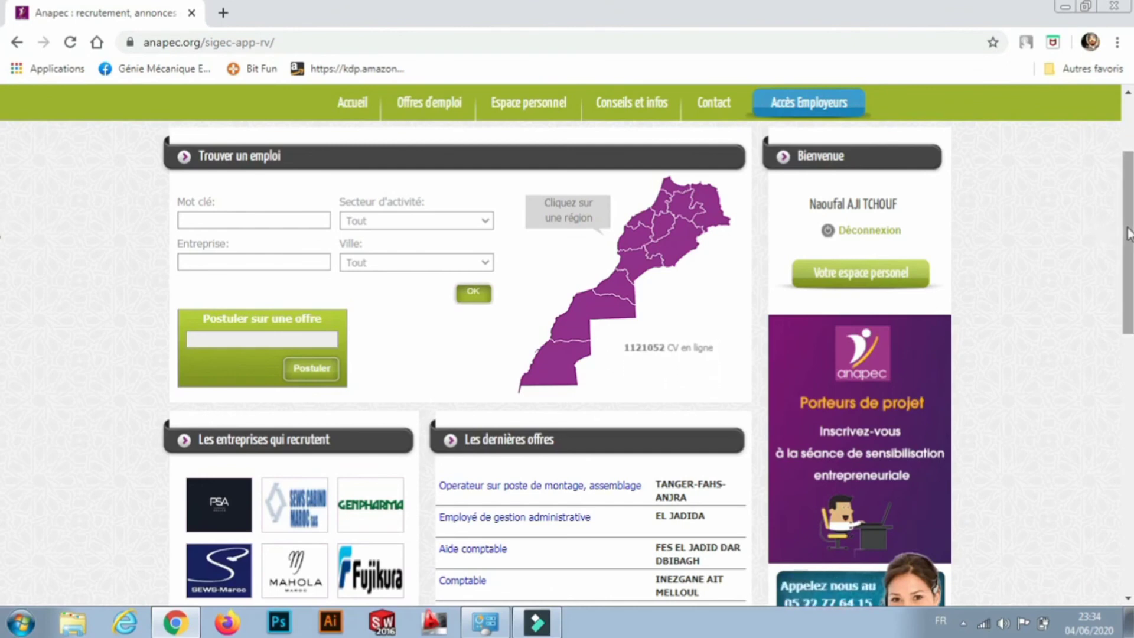
left_click(963, 625)
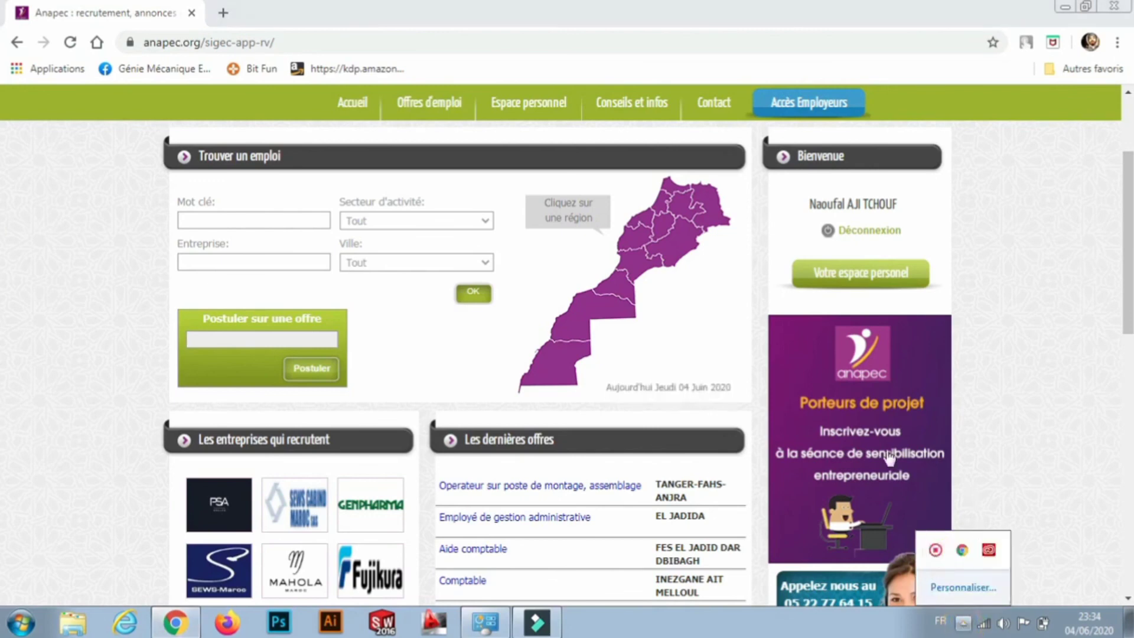
right_click(935, 550)
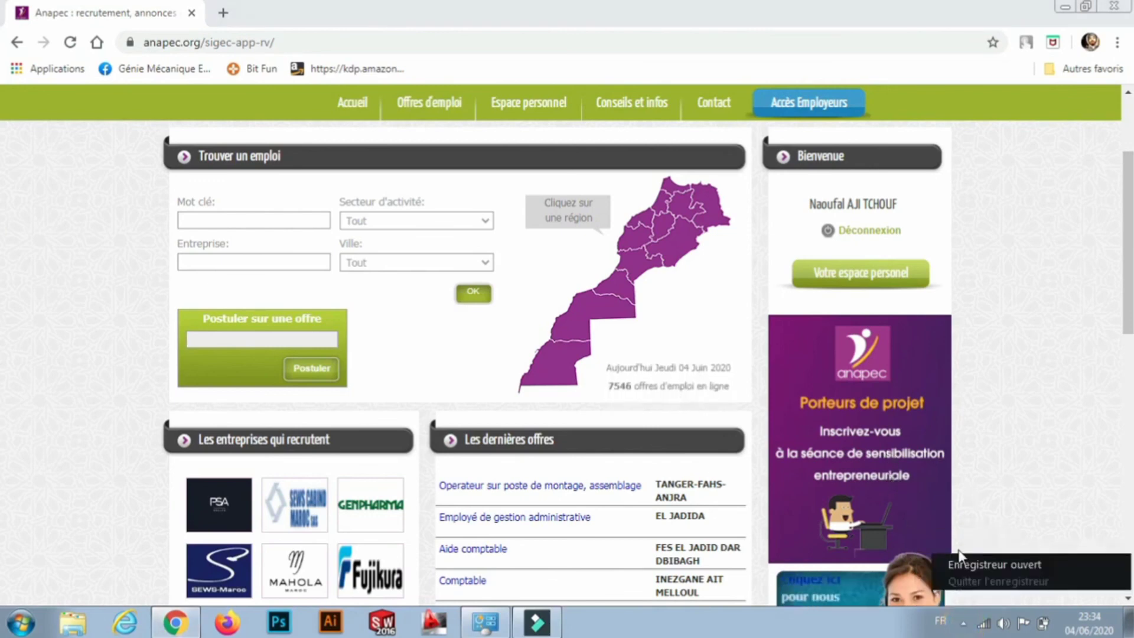